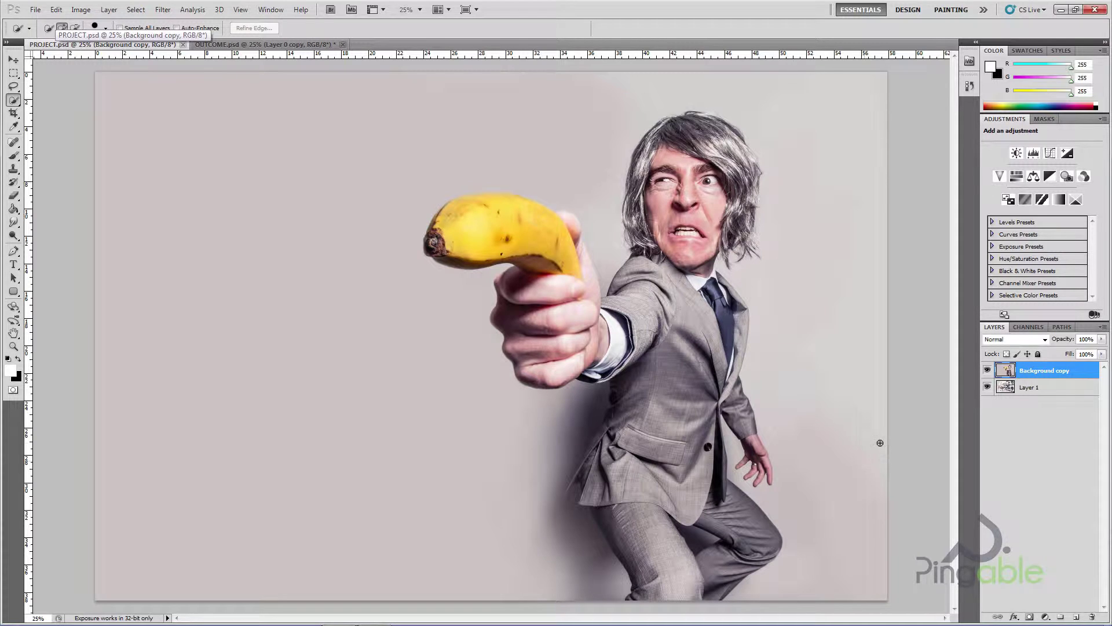
Step: Hide and reshow the Background copy layer to preview the laundromat photo on Layer 1 beneath it
left_click(989, 370)
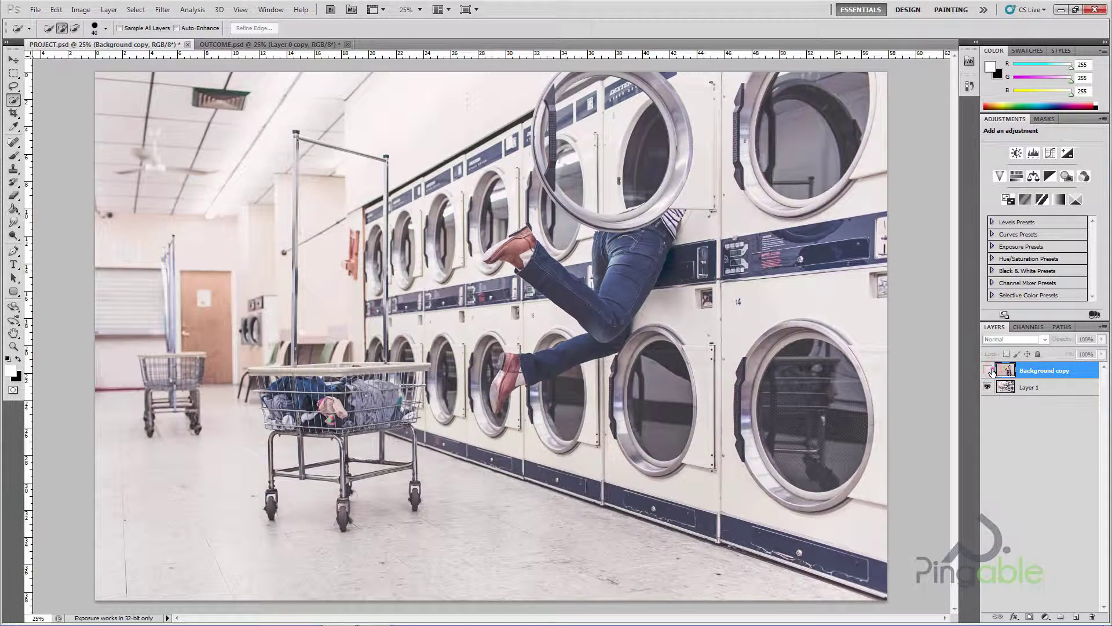
left_click(989, 371)
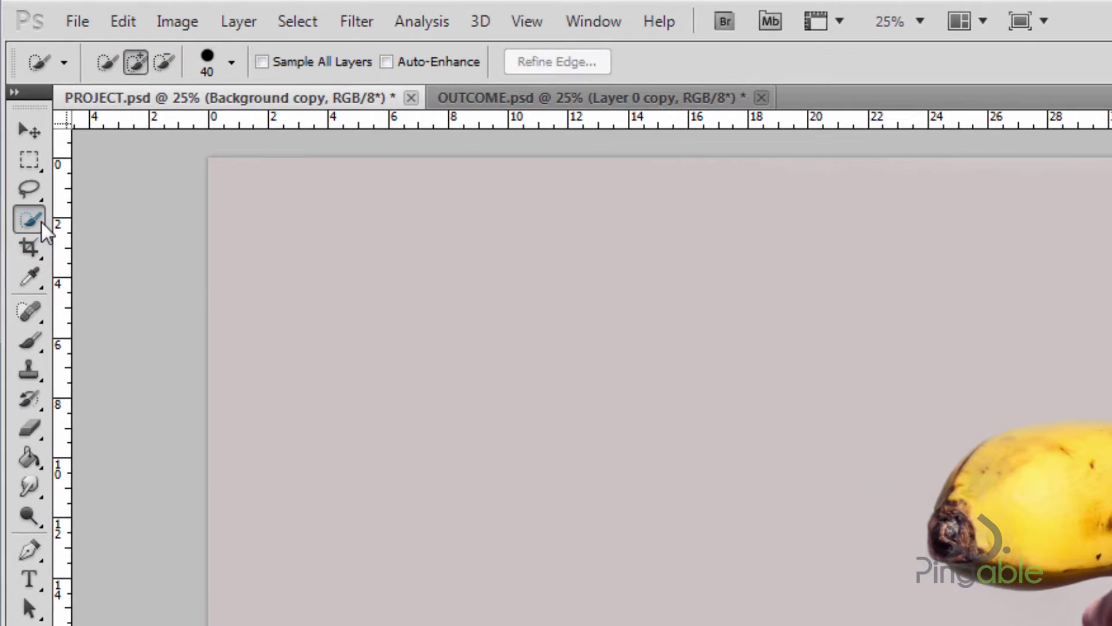
Step: Select the man's front leg, jacket, outstretched fist and the banana with the Quick Selection tool
right_click(40, 222)
left_click(110, 222)
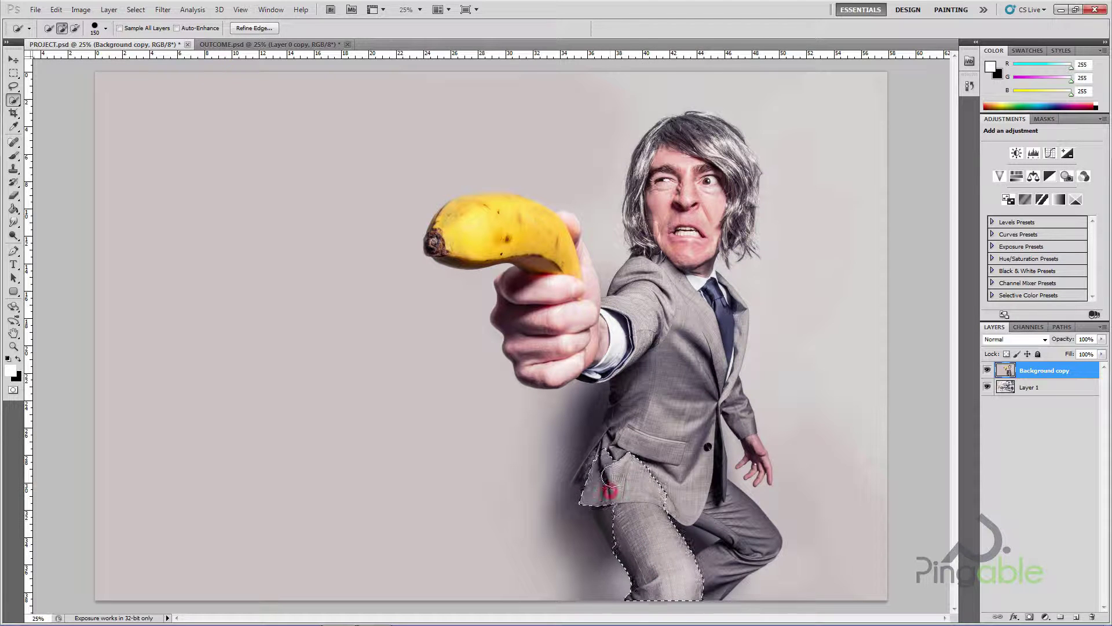
mouse_move(612, 477)
left_mouse_down()
mouse_move(651, 427)
mouse_move(620, 412)
mouse_move(635, 440)
mouse_move(650, 393)
mouse_move(643, 348)
mouse_move(600, 338)
mouse_move(556, 353)
mouse_move(529, 236)
mouse_move(490, 231)
mouse_move(576, 264)
left_mouse_up()
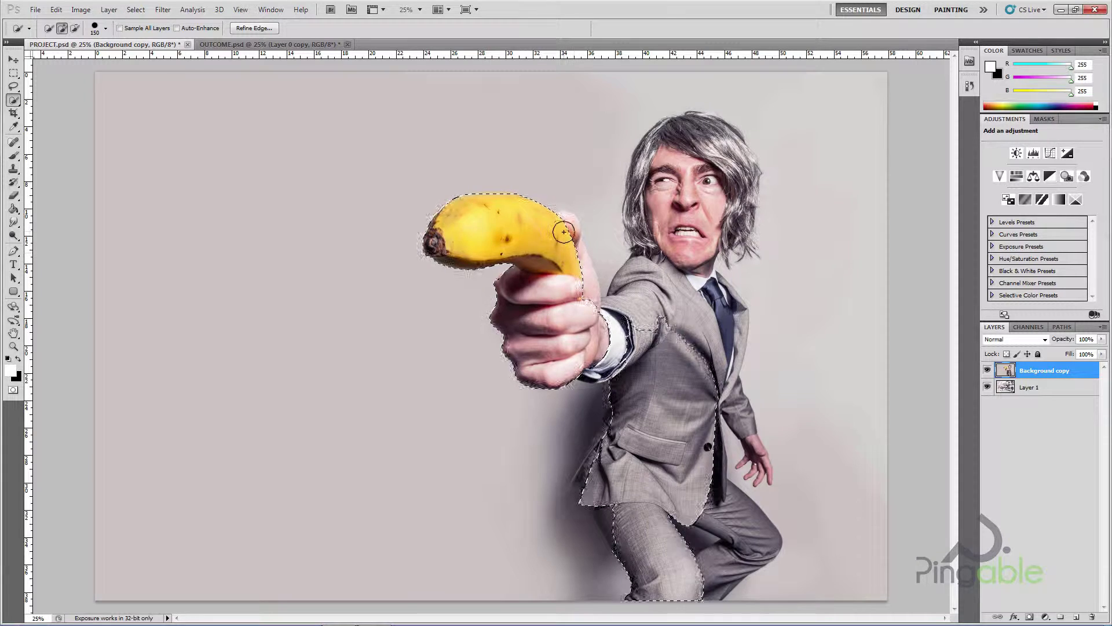
left_click(575, 263)
left_click(632, 279)
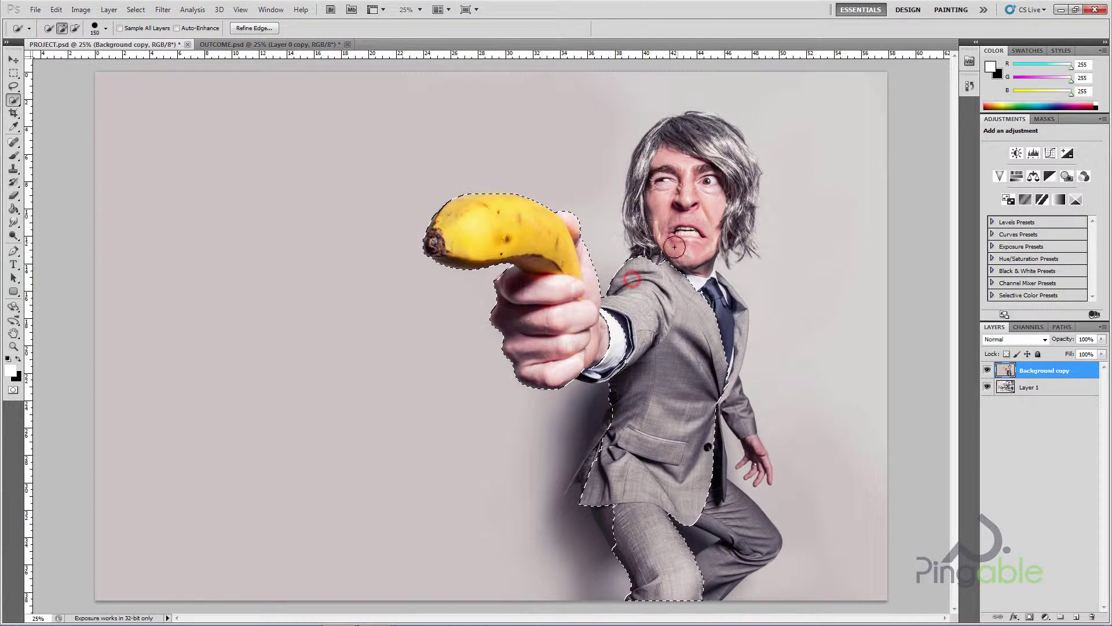
Step: Extend the selection over the face, hair, lapel, lowered sleeve and back leg, and subtract the gap between the legs
mouse_move(672, 241)
left_mouse_down()
mouse_move(647, 235)
mouse_move(652, 180)
mouse_move(634, 168)
mouse_move(649, 153)
mouse_move(712, 146)
mouse_move(727, 185)
mouse_move(735, 324)
mouse_move(710, 293)
left_mouse_up()
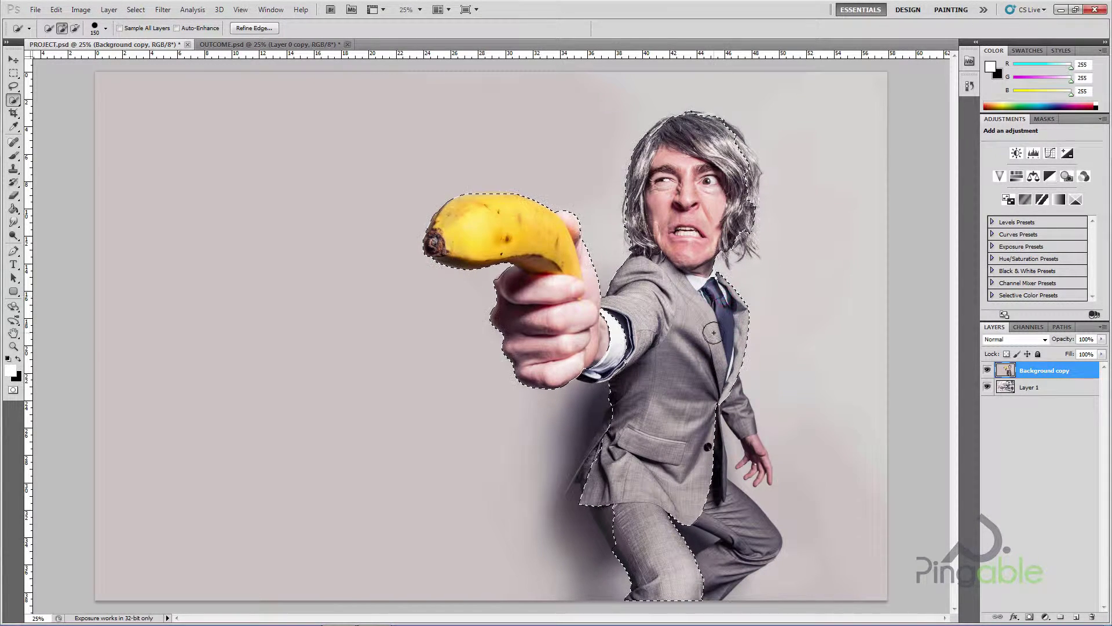
left_click(707, 283)
left_click_drag(731, 394, 744, 420)
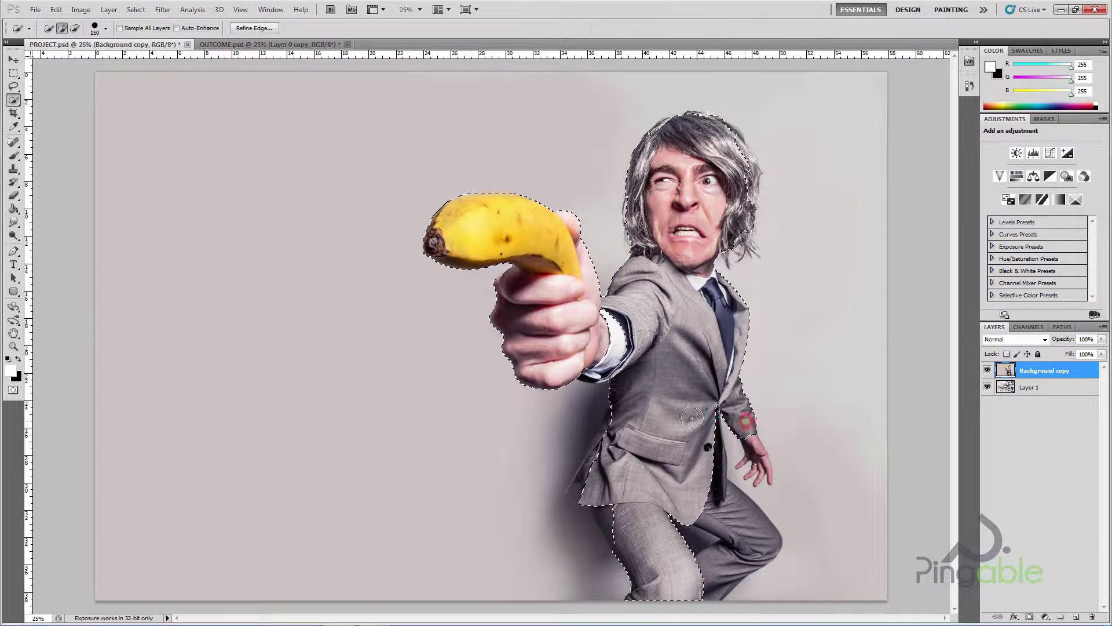
left_click(716, 480)
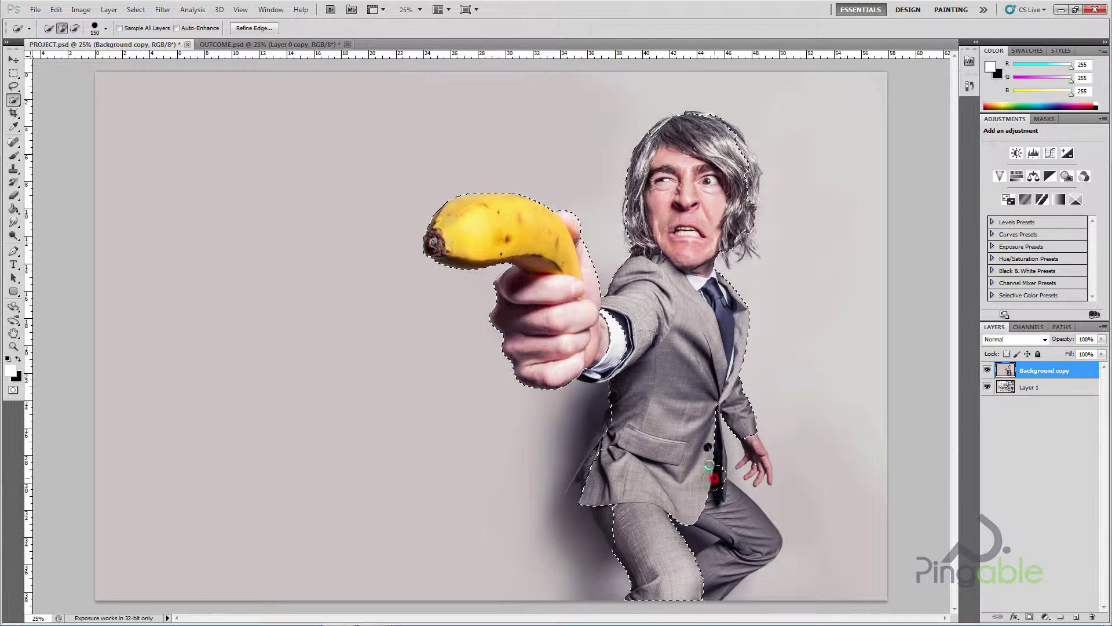
left_click(734, 511)
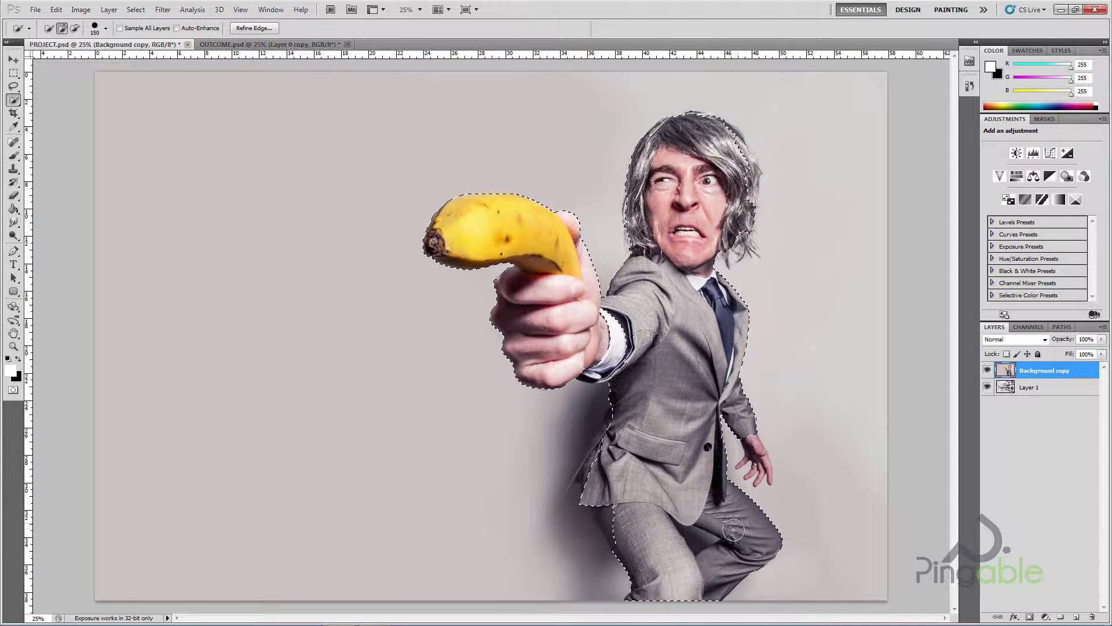
key("alt")
left_click(696, 536, "alt")
Step: Add the shaded back edge and rear flap of the jacket below the outstretched arm to the selection
key("ctrl+plus")
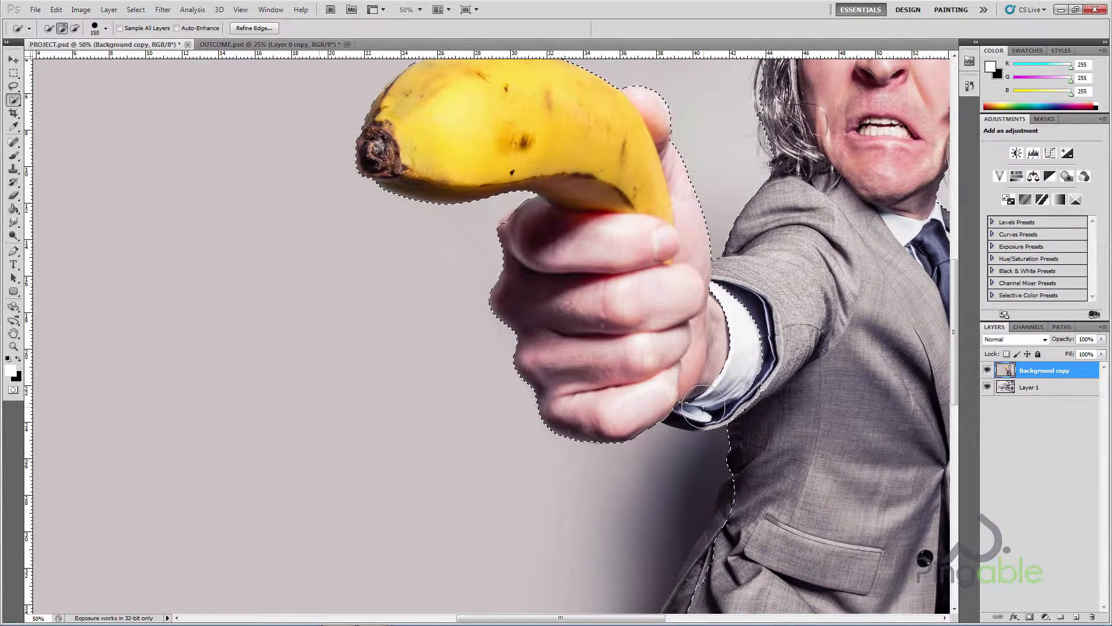
left_click(729, 334)
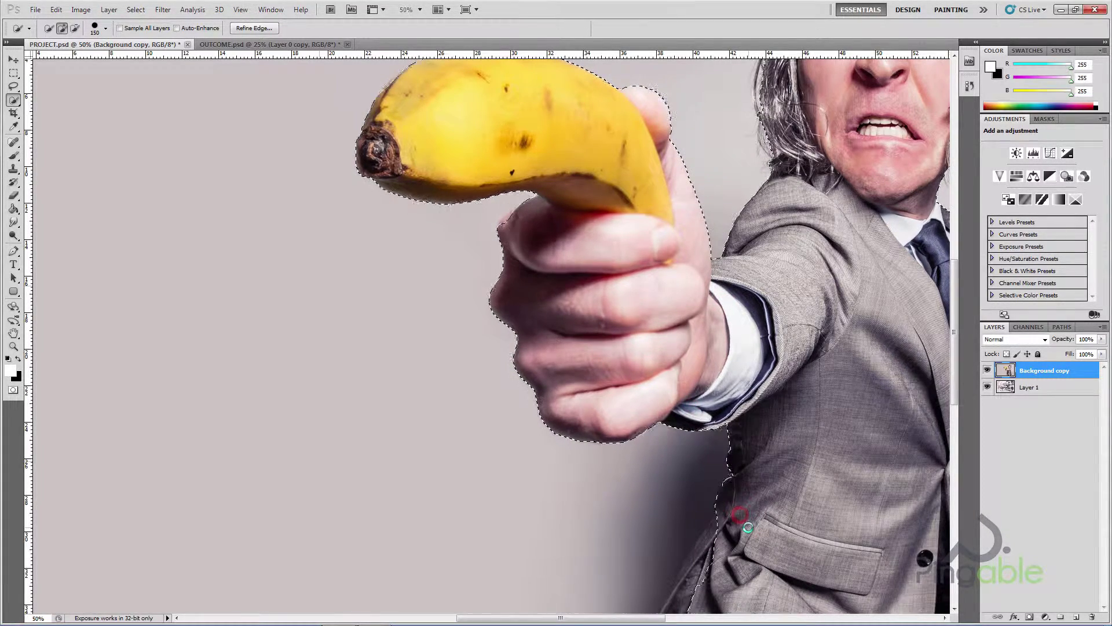
key("space")
left_click_drag(751, 522, 777, 371)
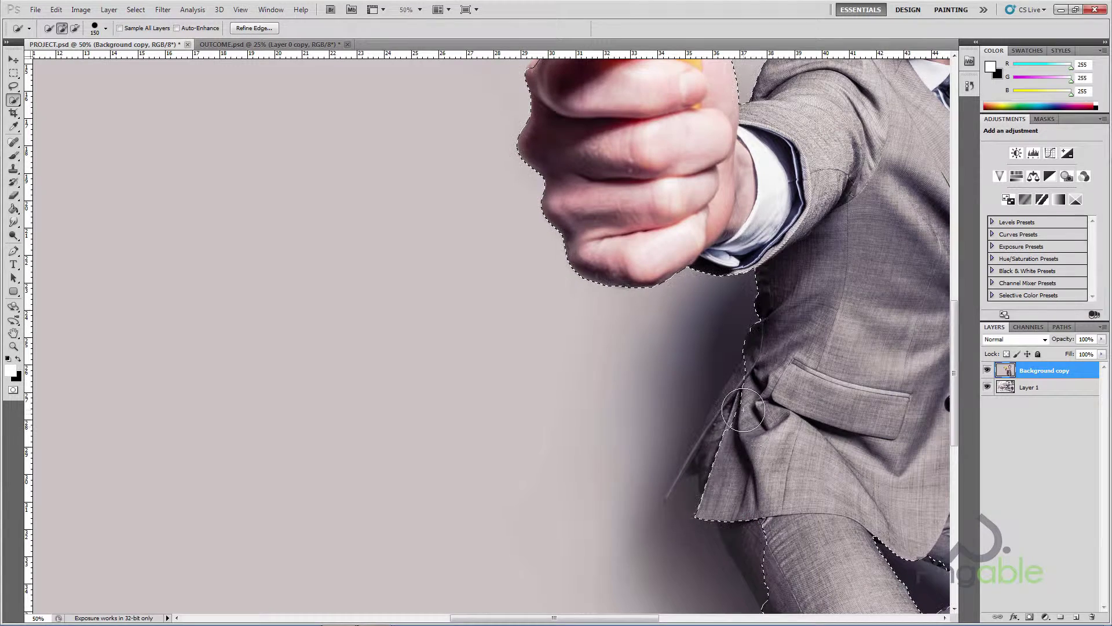
left_click(745, 398)
left_click(733, 434)
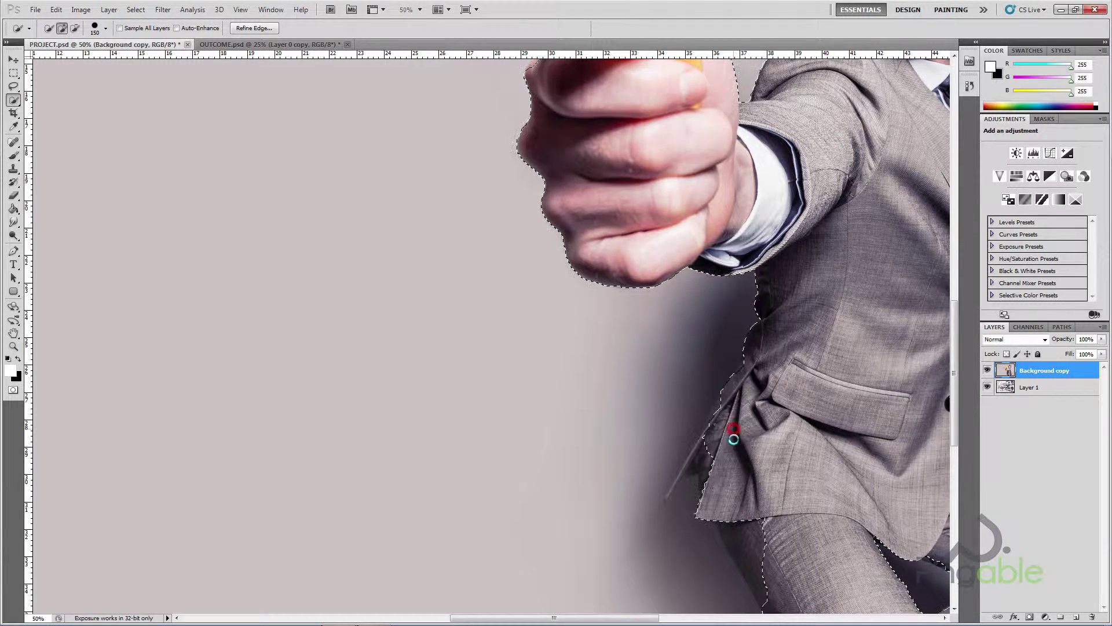
left_click(726, 459)
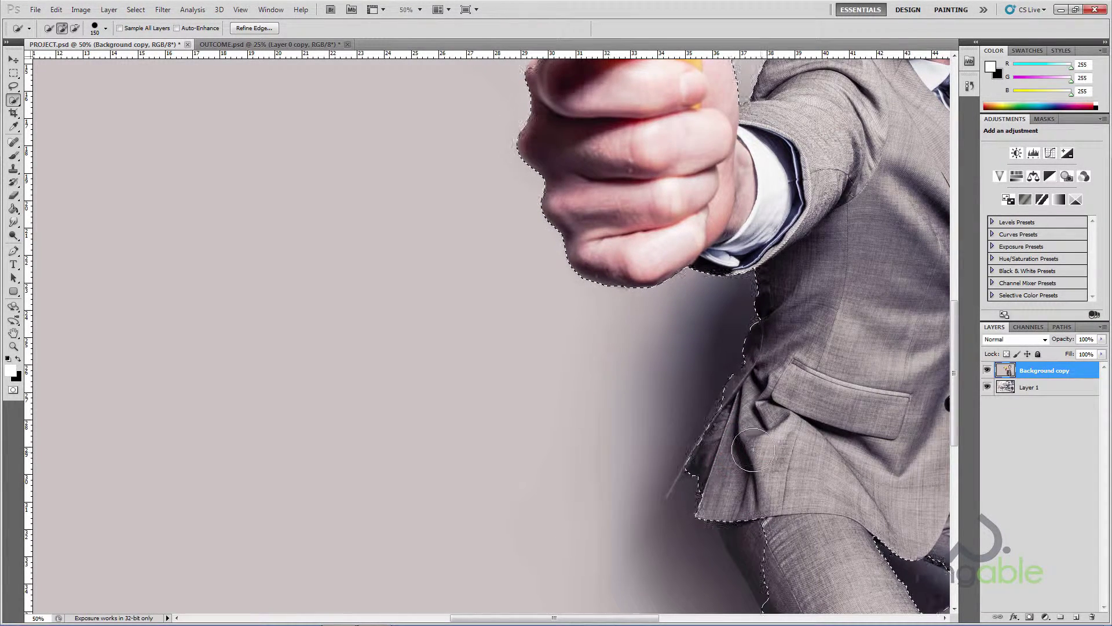
left_click(732, 422)
Step: Add the shaded outer edge of the front trouser leg and correct the selection where the jacket hem meets the back thigh
left_click_drag(838, 488, 718, 344)
left_click(641, 385)
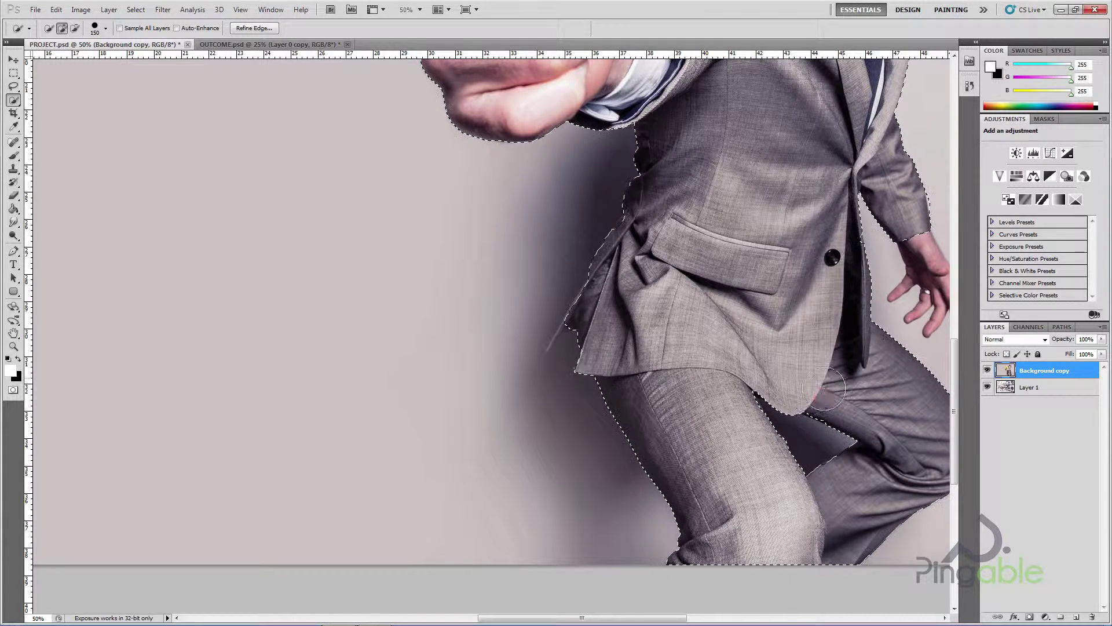
left_click(807, 393)
Step: Adjust the selection brush size and add the palm of the man's lowered hand to the selection
key("space")
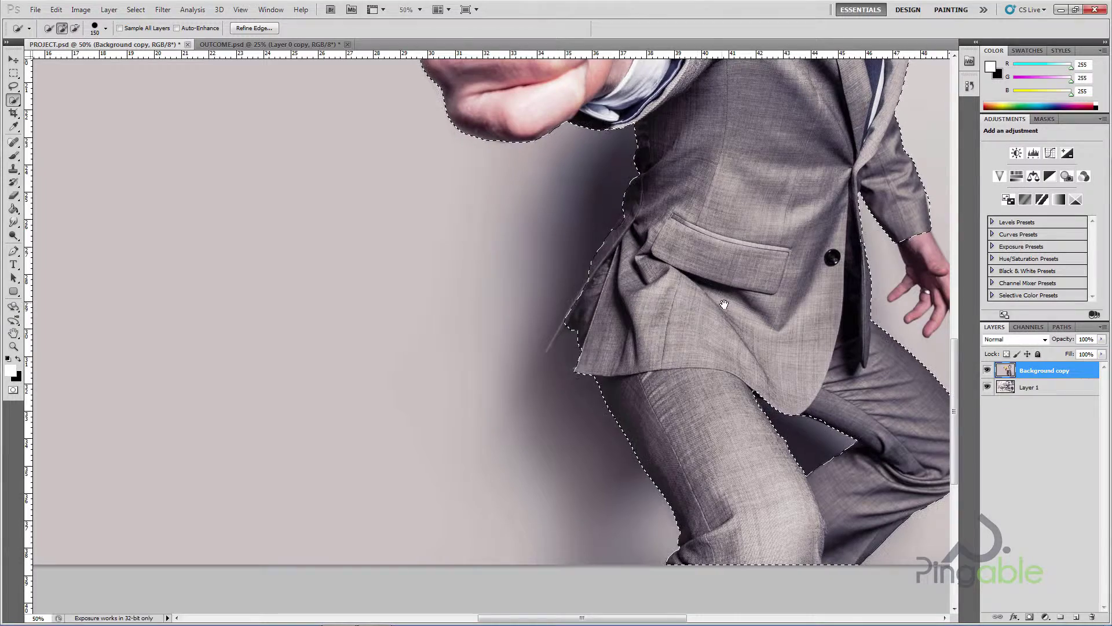
left_click_drag(747, 308, 567, 316)
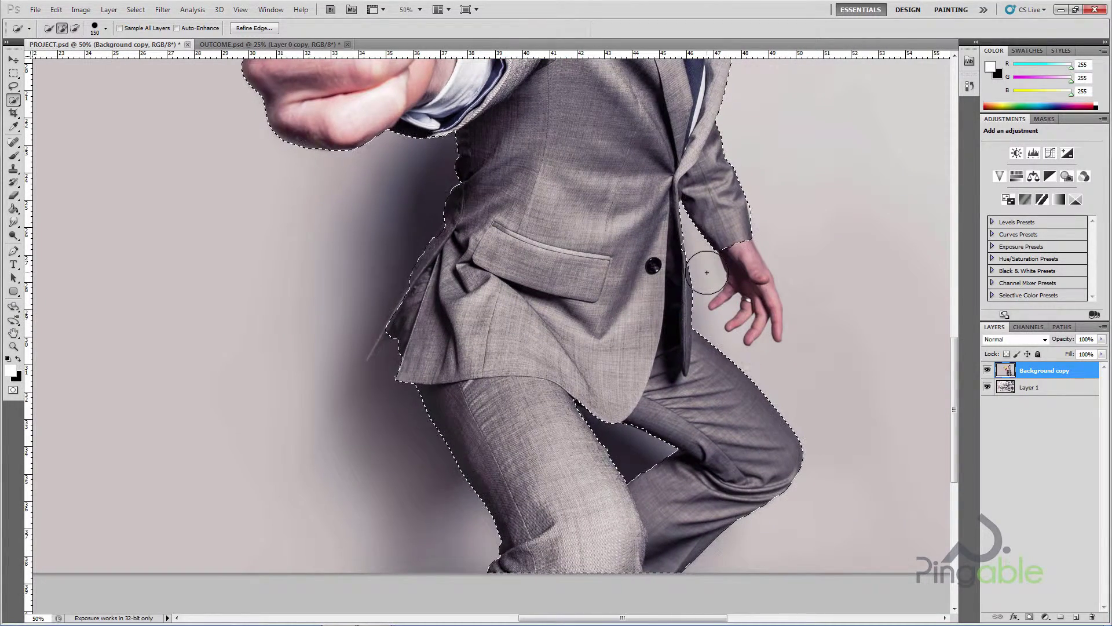
key("bracketright")
key("bracketright")
key("bracketright")
key("bracketleft")
key("bracketleft")
key("bracketleft")
key("bracketleft")
key("bracketleft")
left_click(745, 260)
Step: Reduce the brush size to 30 and add the fingers of the lowered hand to the selection
key("bracketleft")
key("bracketleft")
key("bracketleft")
key("bracketleft")
key("bracketleft")
key("bracketleft")
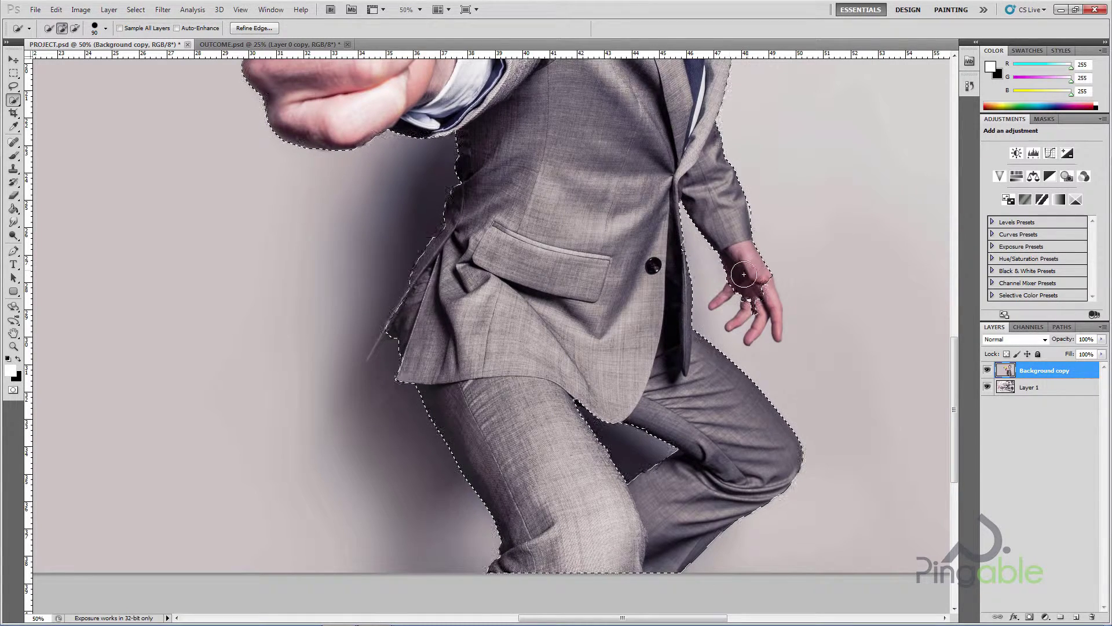
key("bracketleft")
key("bracketleft")
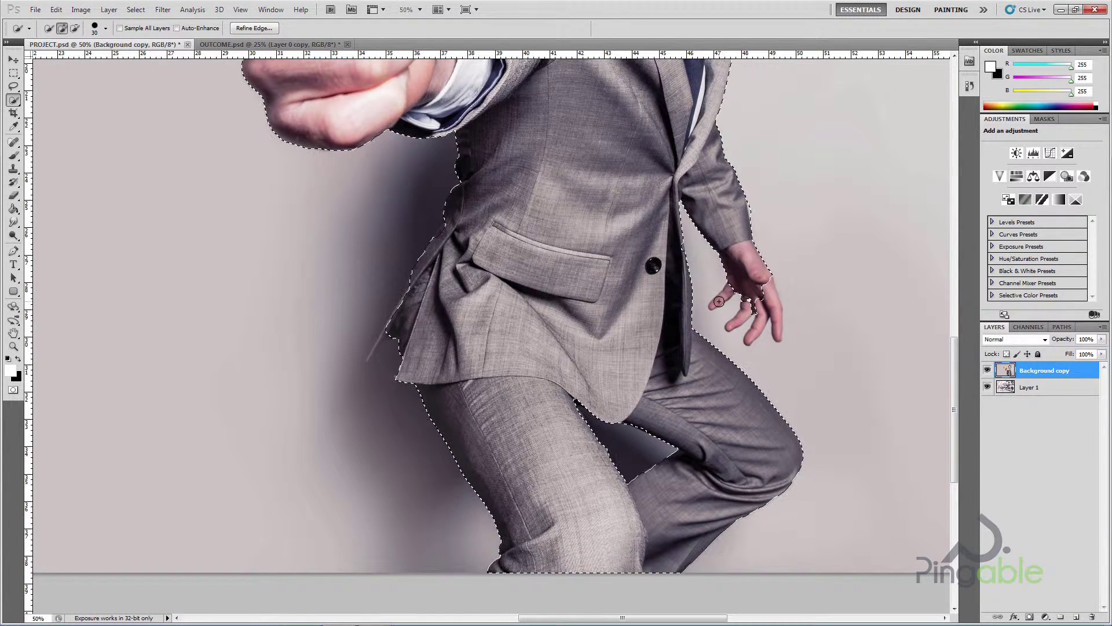
left_click_drag(718, 302, 754, 331)
left_click(780, 336)
left_click(776, 307)
Step: Reduce the brush size to 10 and add the thin pointed tip of the jacket's rear flap to the selection
left_click_drag(718, 384, 688, 315)
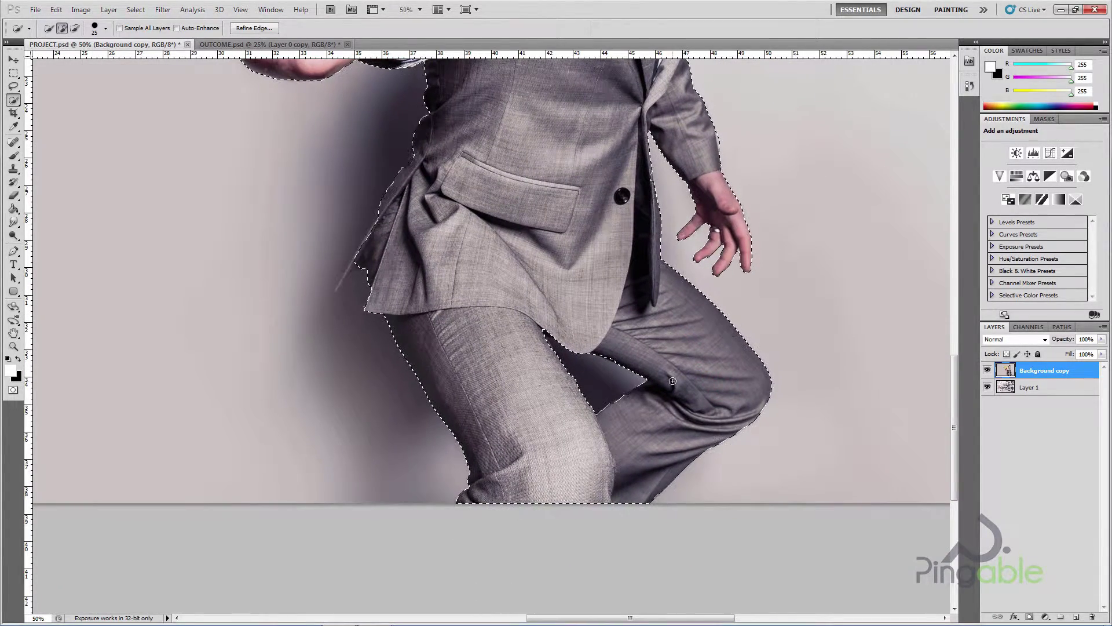
mouse_move(672, 411)
left_mouse_down()
mouse_move(641, 437)
mouse_move(633, 495)
mouse_move(670, 572)
left_mouse_up()
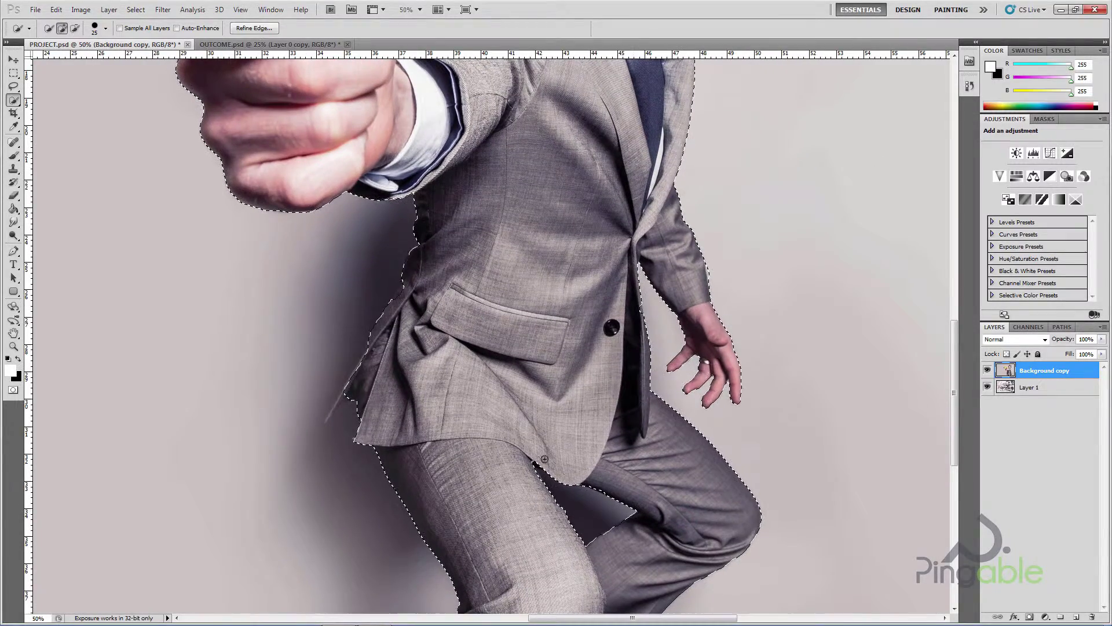
key("bracketleft")
key("bracketleft")
key("ctrl+plus")
key("ctrl+plus")
key("ctrl+plus")
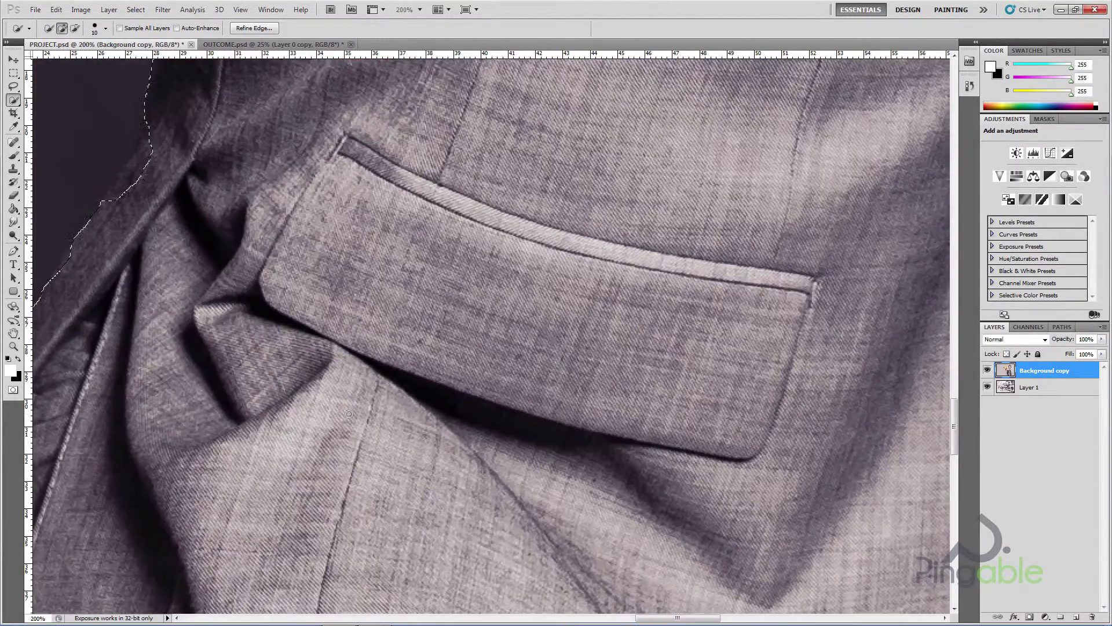
mouse_move(493, 333)
left_mouse_down()
mouse_move(493, 321)
mouse_move(631, 293)
left_mouse_up()
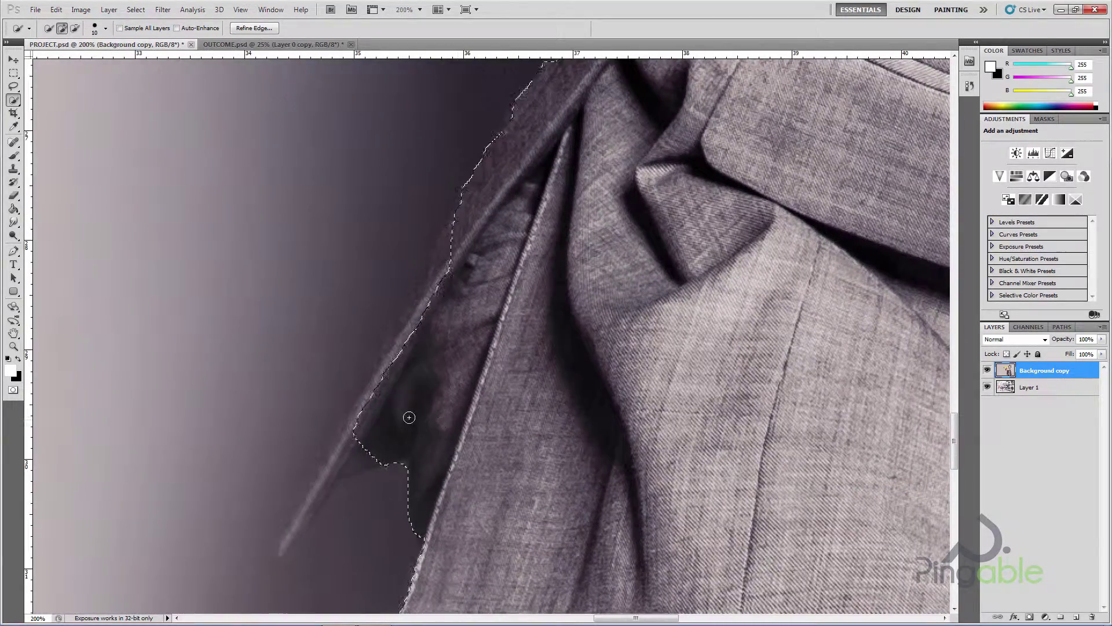
left_click_drag(348, 443, 342, 451)
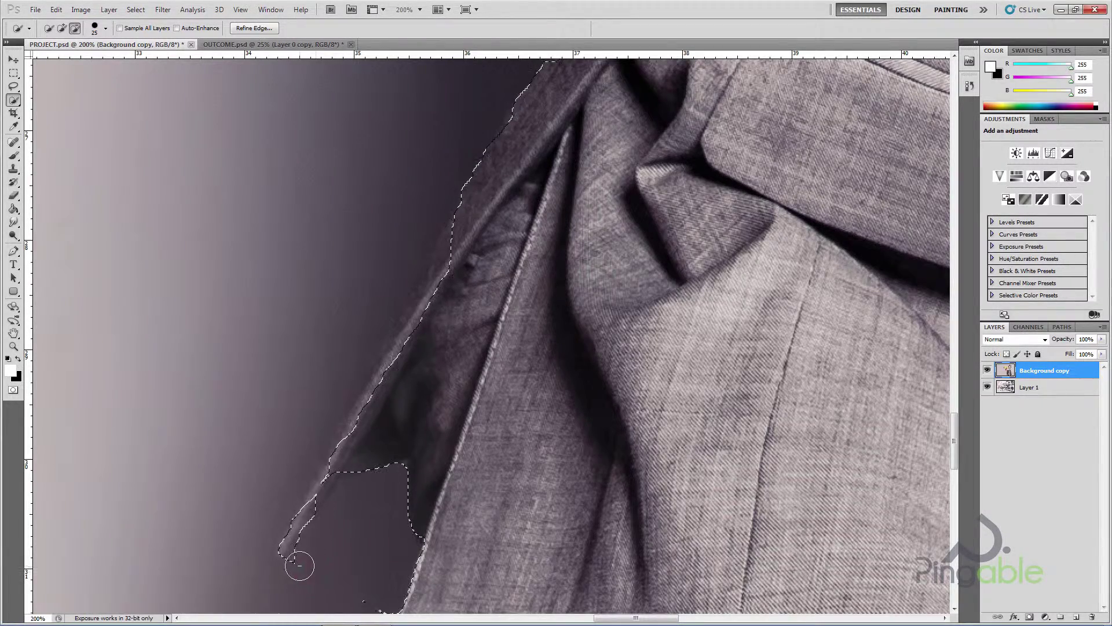
Step: Subtract the stray background beside the jacket's hem corner and around the thin flap tip from the selection
scroll(340, 549, "down", 4)
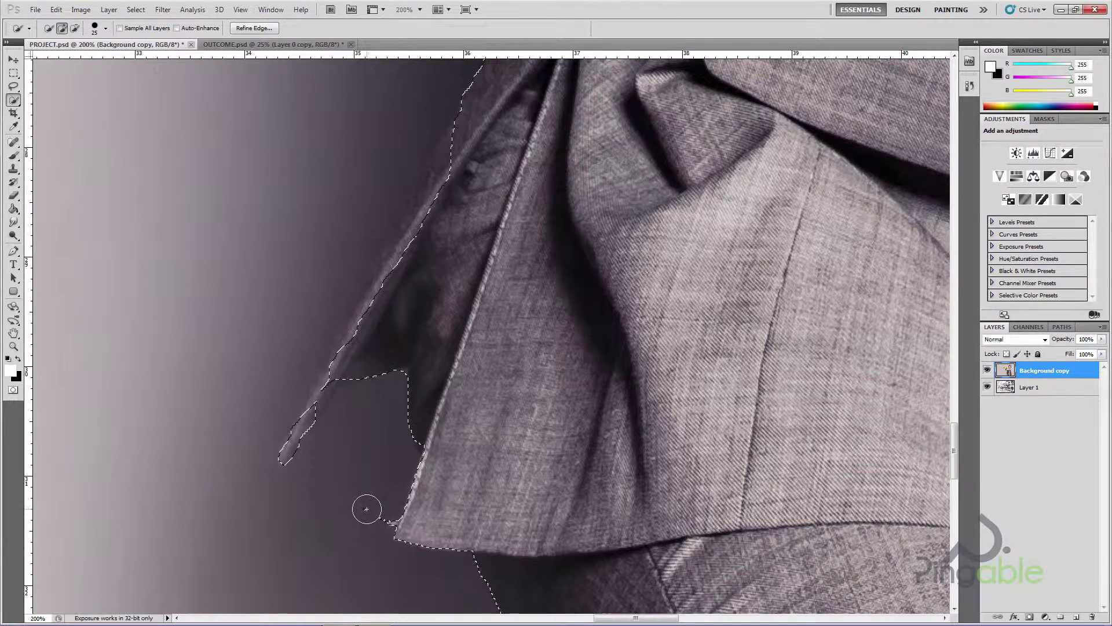
left_click(372, 514, "alt")
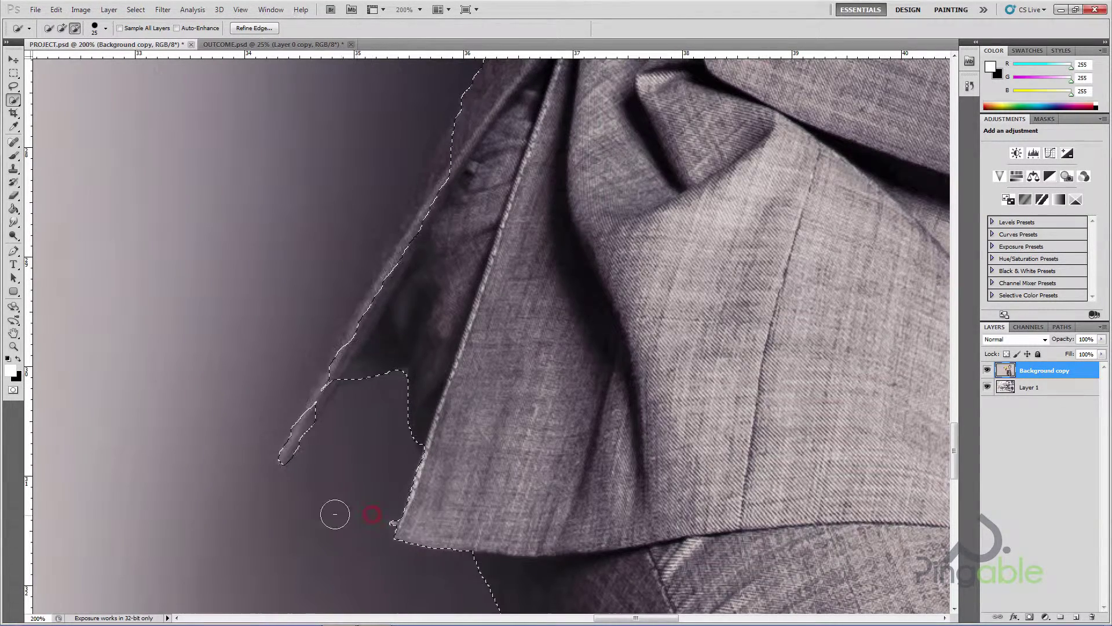
left_click(376, 520, "alt")
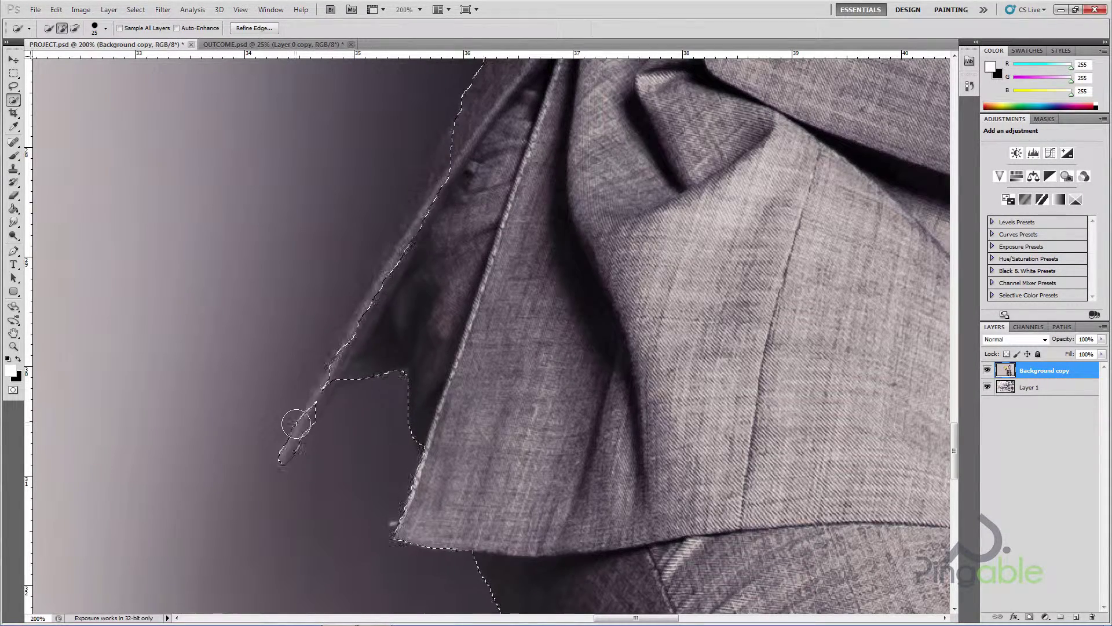
key("alt")
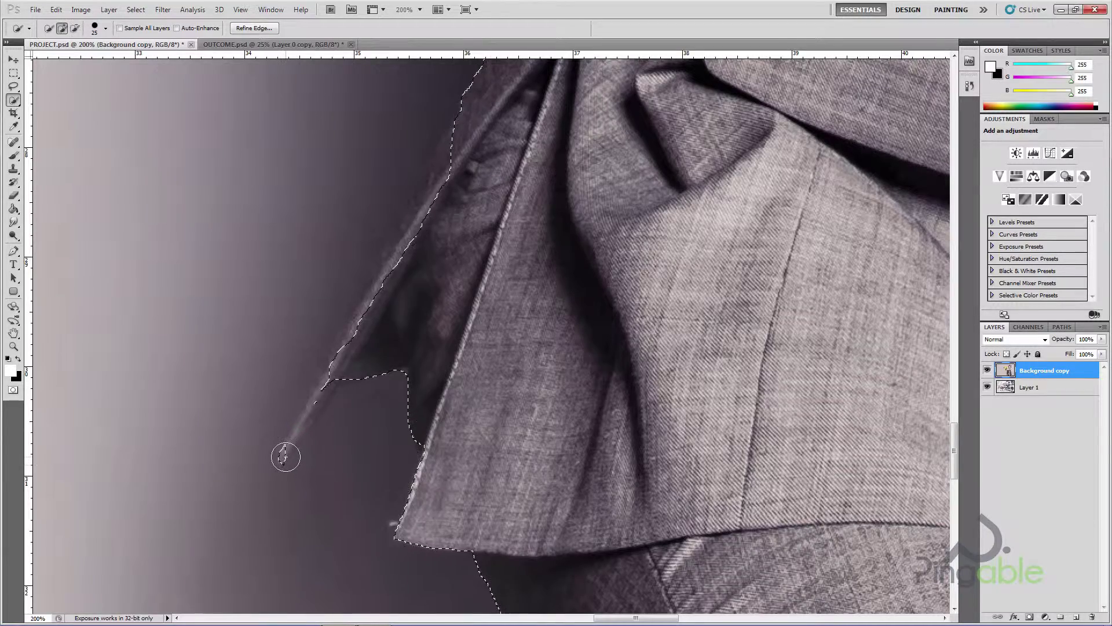
Step: Open Refine Edge for the selection and enable Smart Radius with a radius of 4.5 px
key("ctrl+minus")
key("ctrl+minus")
key("ctrl+minus")
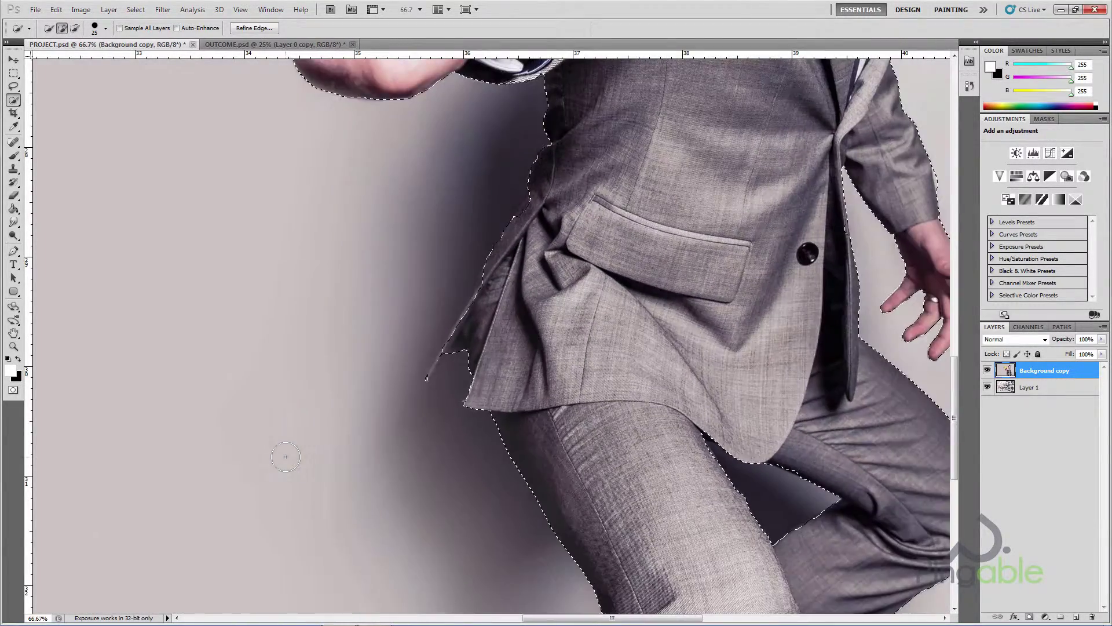
key("ctrl+minus")
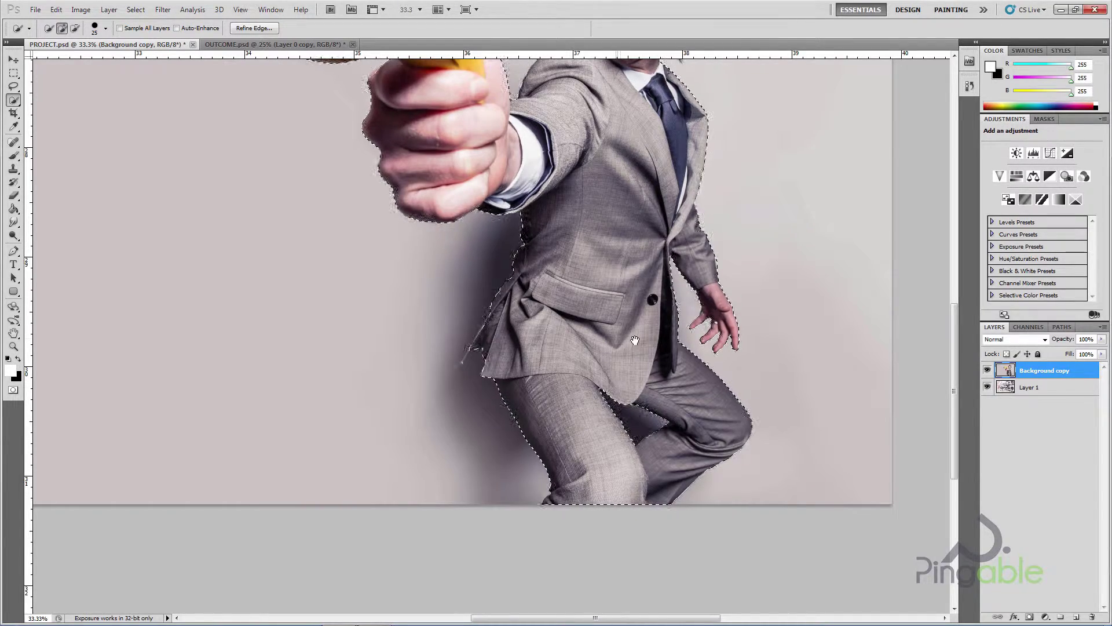
left_click_drag(635, 338, 545, 563)
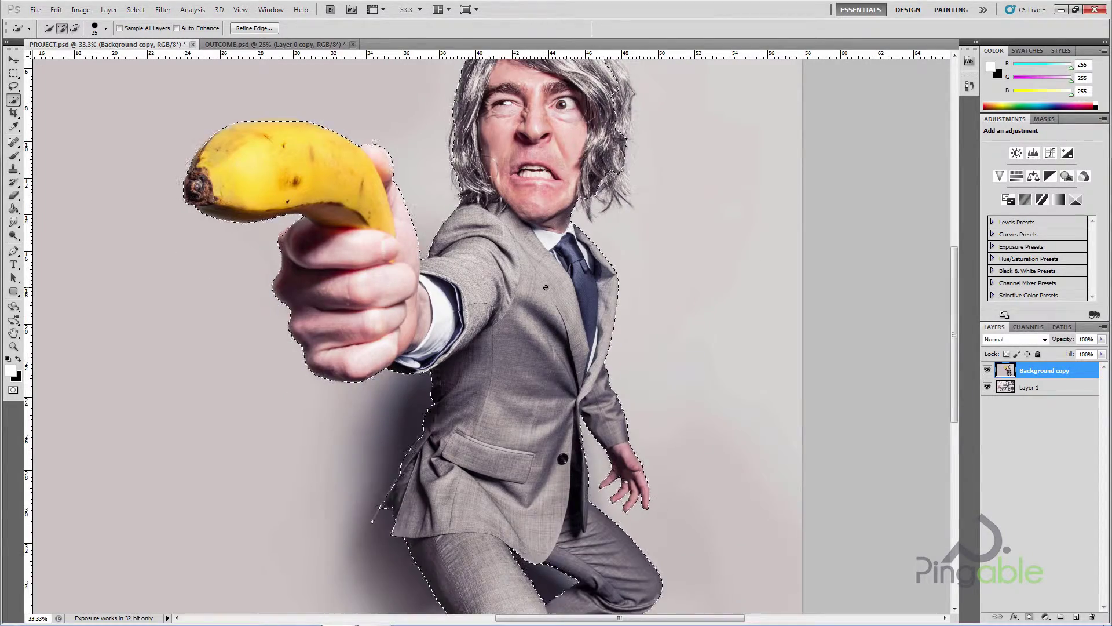
left_click(253, 27)
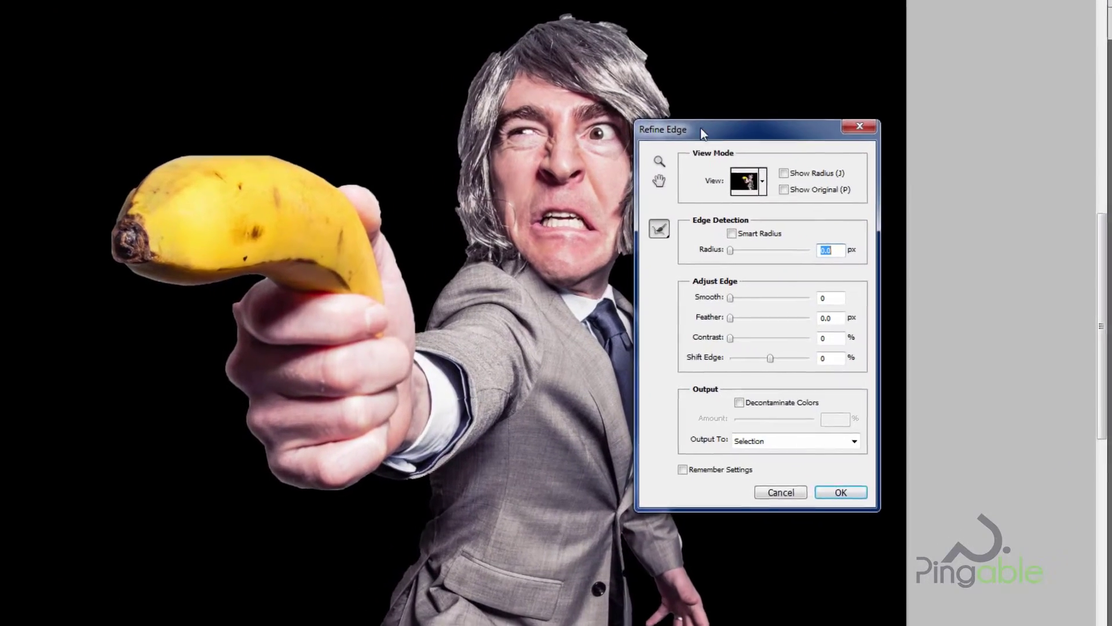
left_click_drag(700, 127, 938, 107)
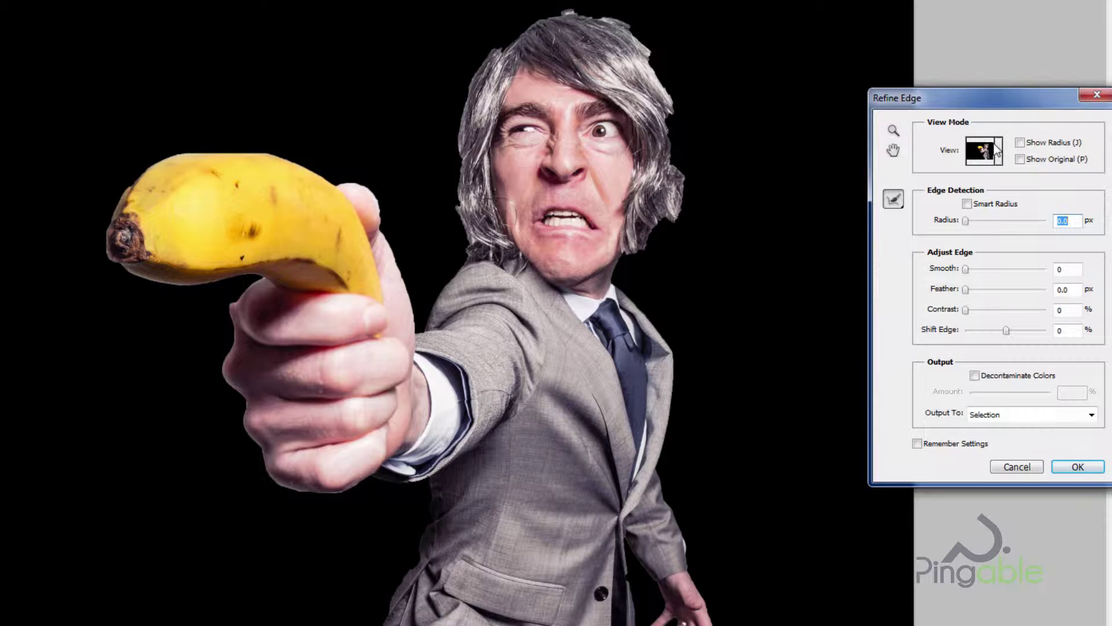
left_click_drag(967, 220, 976, 224)
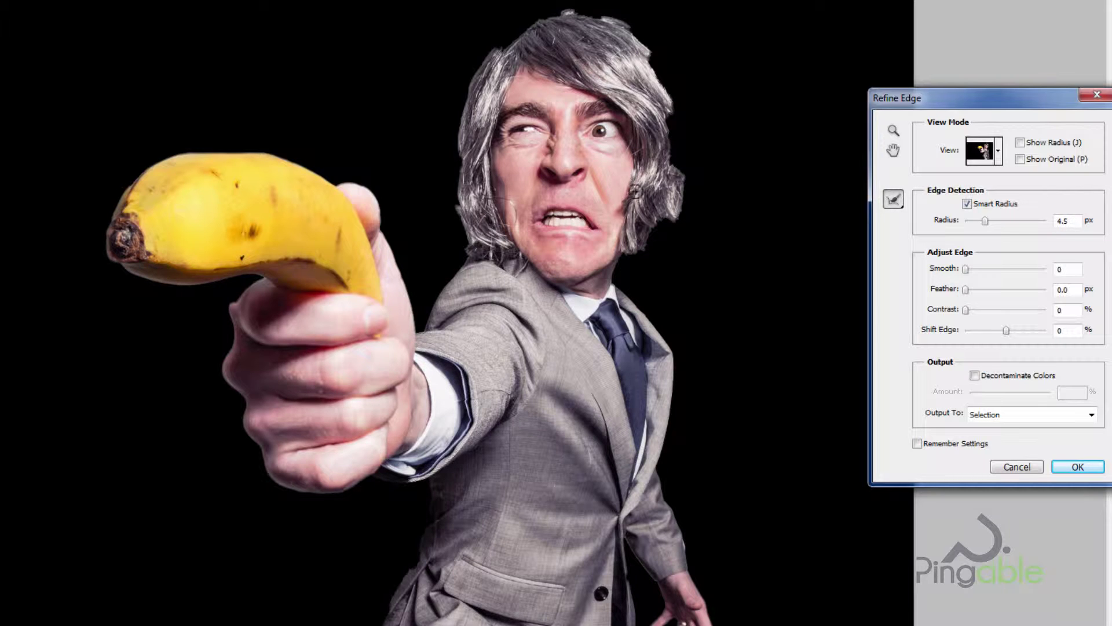
Step: Brush the Refine Radius tool around the whole outline of the man's hair to recover the fine strands
mouse_move(655, 209)
left_mouse_down()
mouse_move(678, 182)
mouse_move(677, 220)
left_mouse_up()
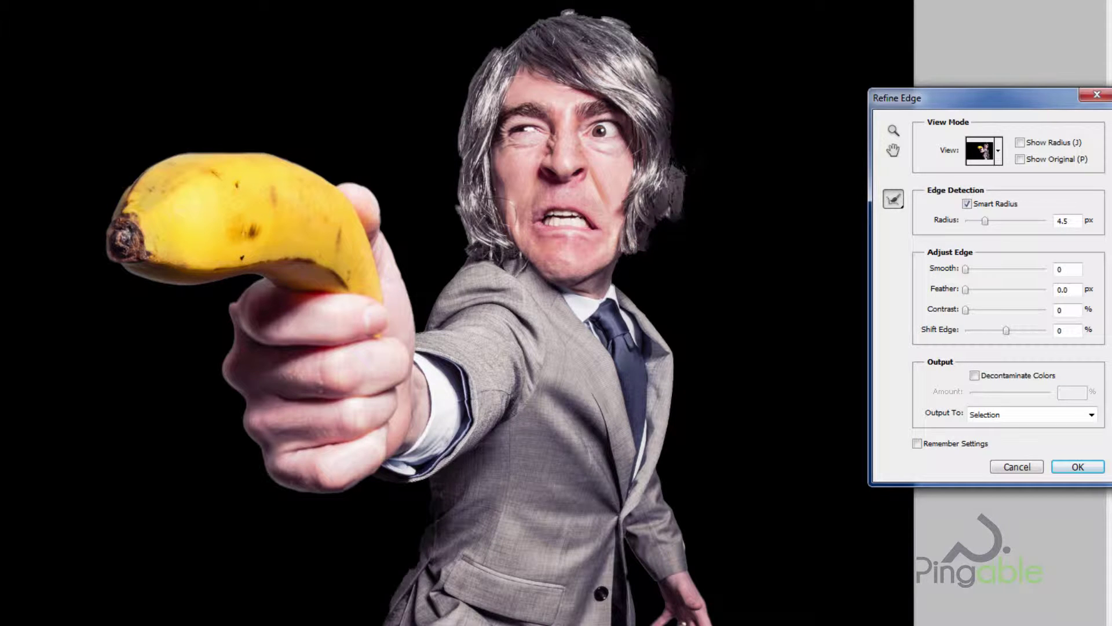
mouse_move(645, 72)
left_mouse_down()
mouse_move(609, 13)
mouse_move(633, 42)
mouse_move(579, 11)
mouse_move(516, 33)
mouse_move(461, 106)
mouse_move(458, 181)
left_mouse_up()
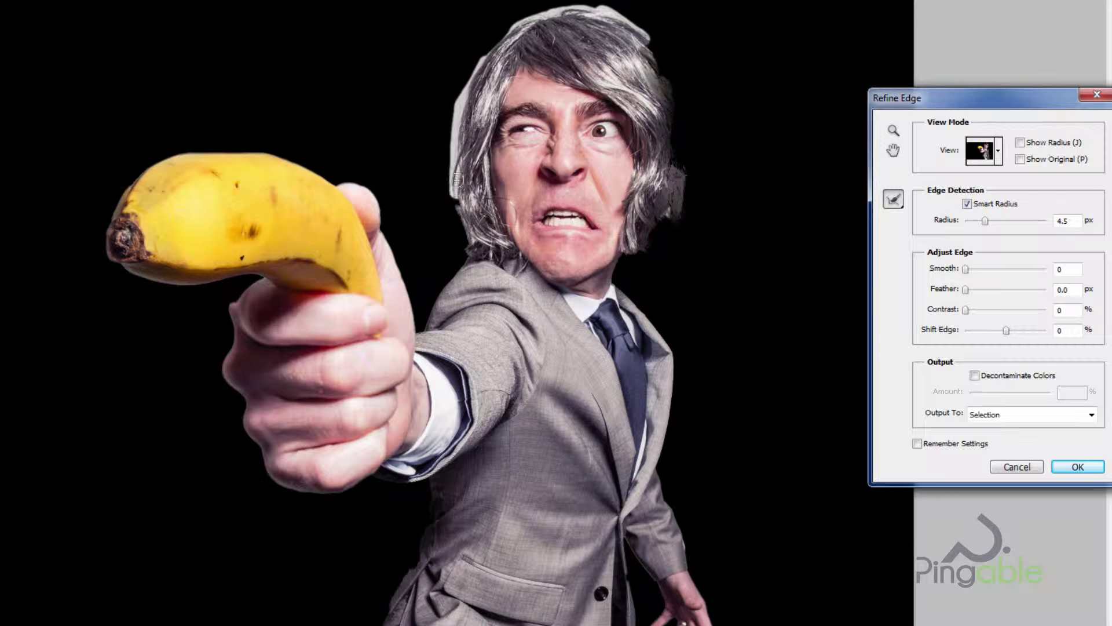
left_click_drag(509, 32, 570, 15)
mouse_move(463, 252)
left_mouse_down()
mouse_move(474, 211)
mouse_move(453, 209)
mouse_move(468, 69)
mouse_move(532, 15)
mouse_move(573, 10)
left_mouse_up()
mouse_move(644, 39)
left_mouse_down()
mouse_move(711, 172)
mouse_move(669, 137)
mouse_move(667, 218)
mouse_move(676, 241)
mouse_move(687, 231)
mouse_move(662, 225)
mouse_move(641, 256)
mouse_move(686, 267)
mouse_move(631, 263)
mouse_move(629, 251)
mouse_move(623, 277)
left_mouse_up()
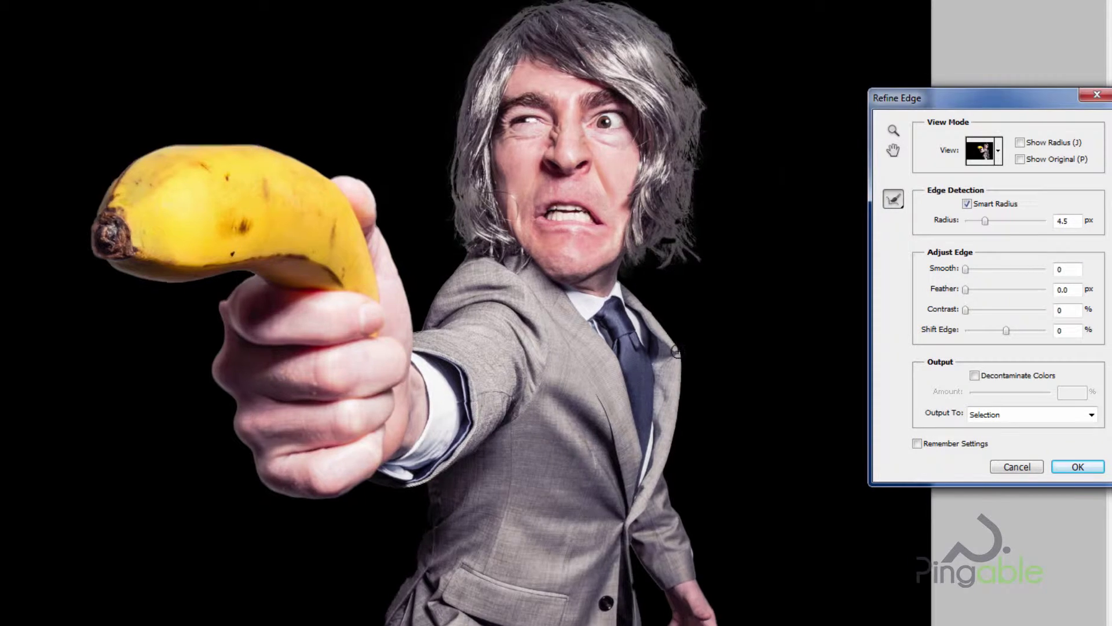
Step: Set the output of the refined edge to New Layer
key("ctrl+plus")
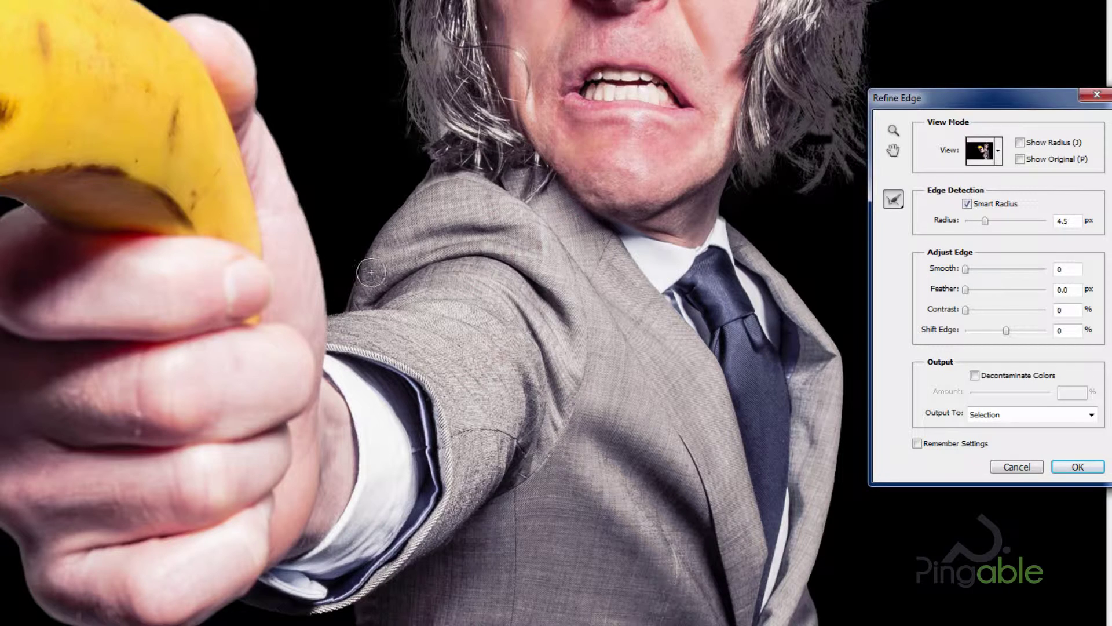
left_click(1092, 415)
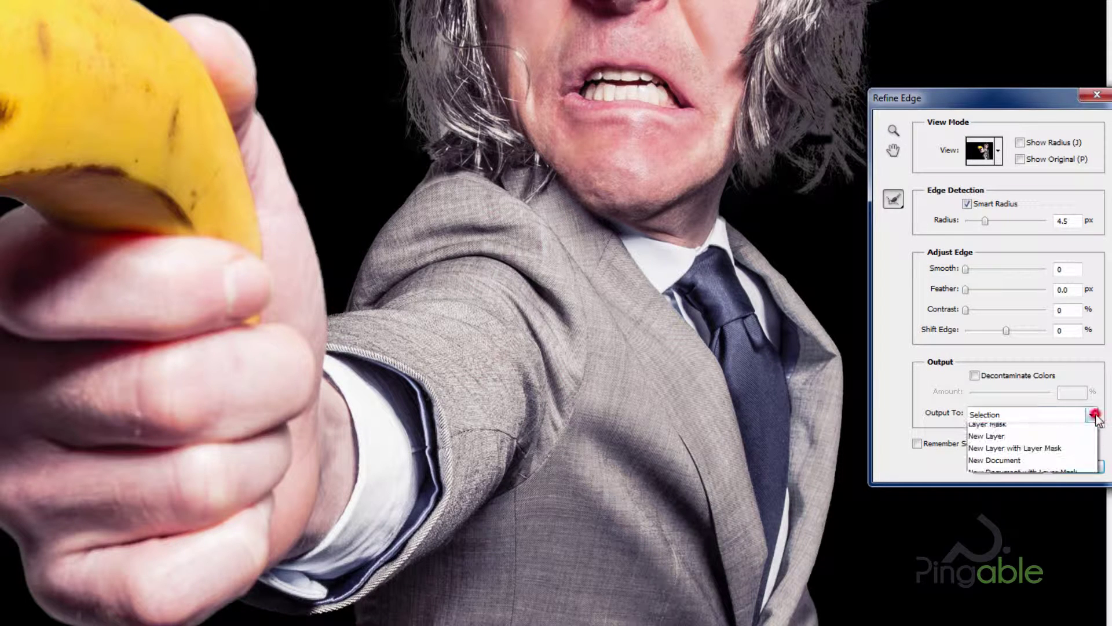
left_click(1093, 415)
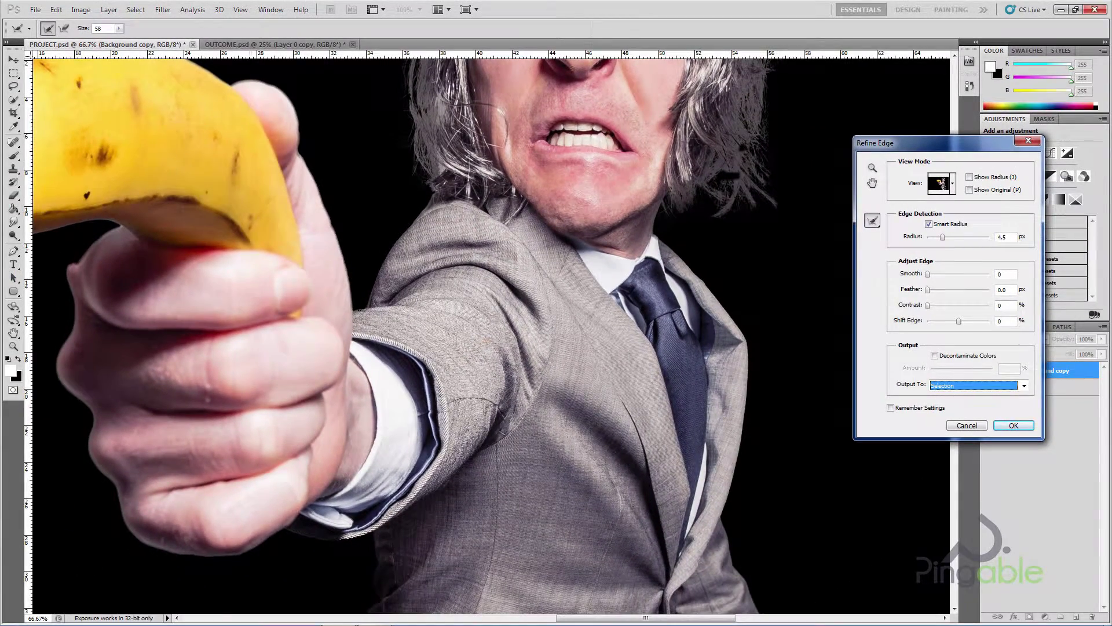
key("Down")
key("Down")
Step: Adjust the edge with Smooth 6, Feather 0.9 px and Shift Edge -3%
left_click_drag(758, 373, 697, 228)
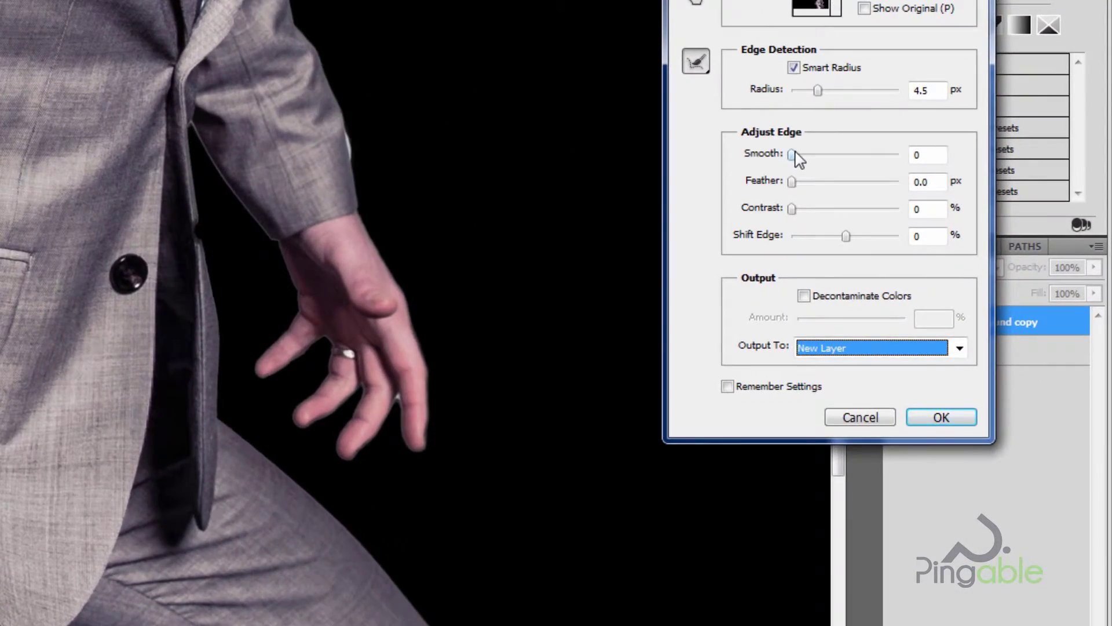
left_click(927, 274)
left_click_drag(795, 153, 798, 152)
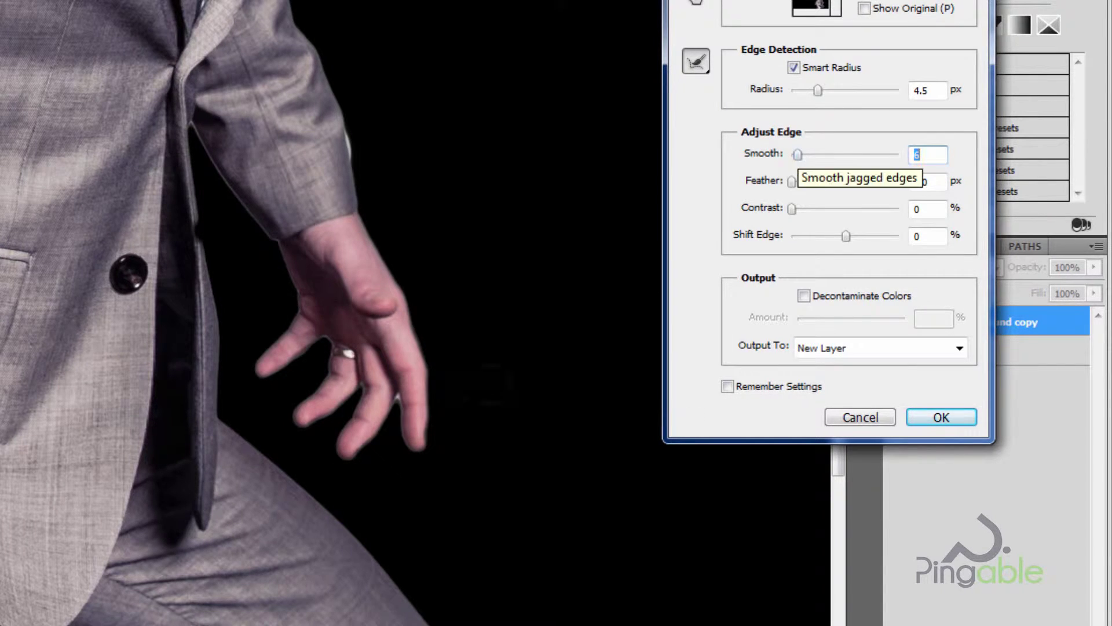
left_click(791, 180)
left_click_drag(792, 180, 798, 181)
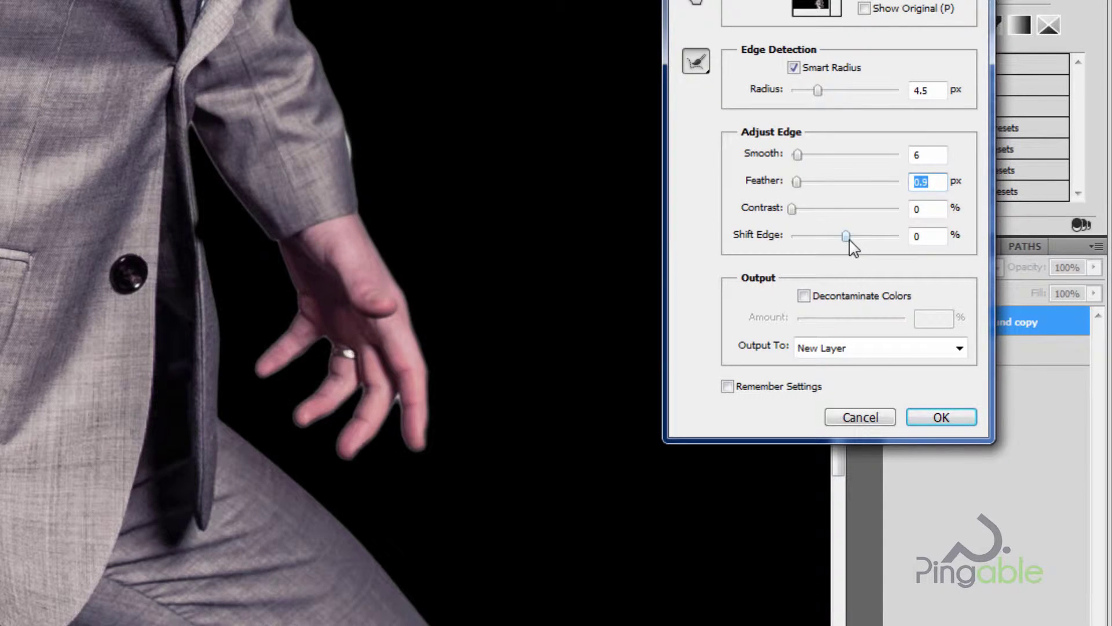
left_click_drag(847, 236, 844, 236)
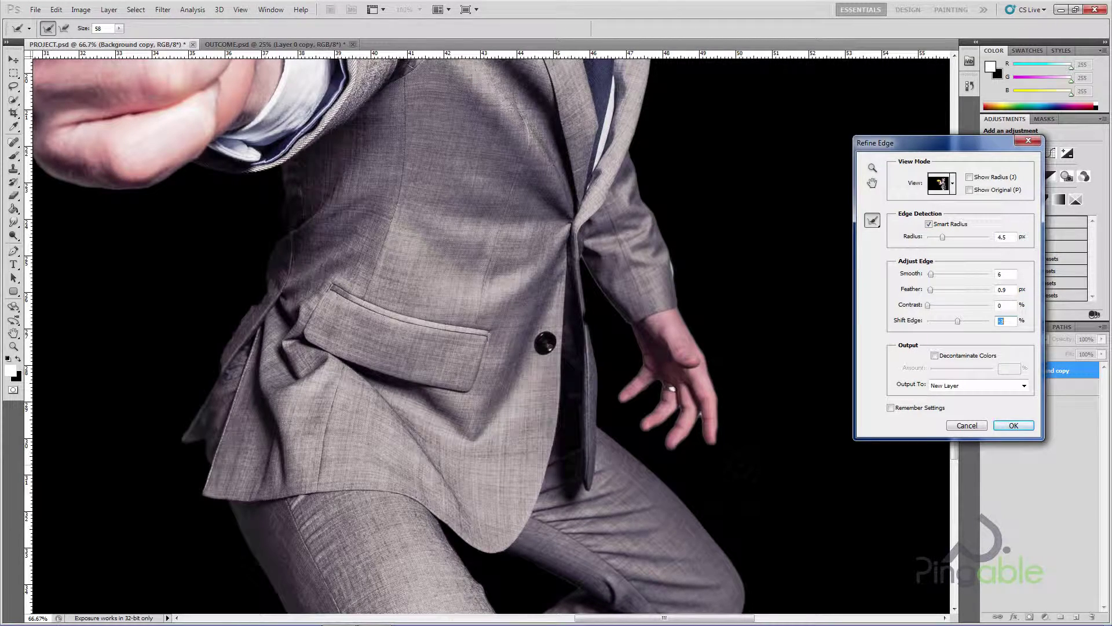
Step: Change the output to Layer Mask and enable Decontaminate Colors with an amount of 59%
left_click_drag(740, 466, 699, 305)
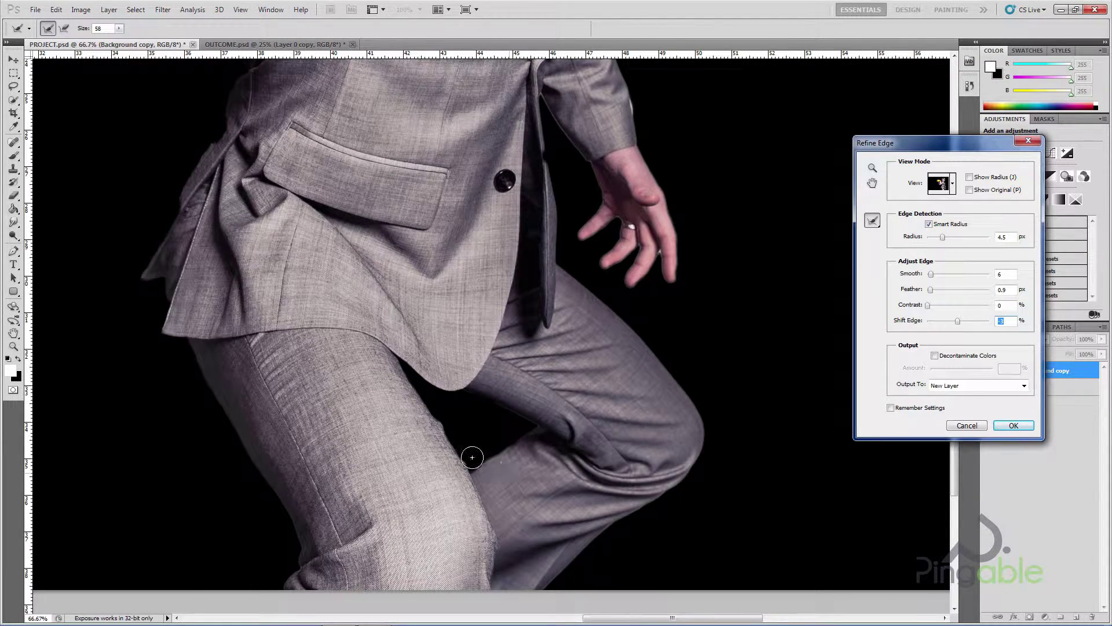
left_click_drag(337, 524, 507, 420)
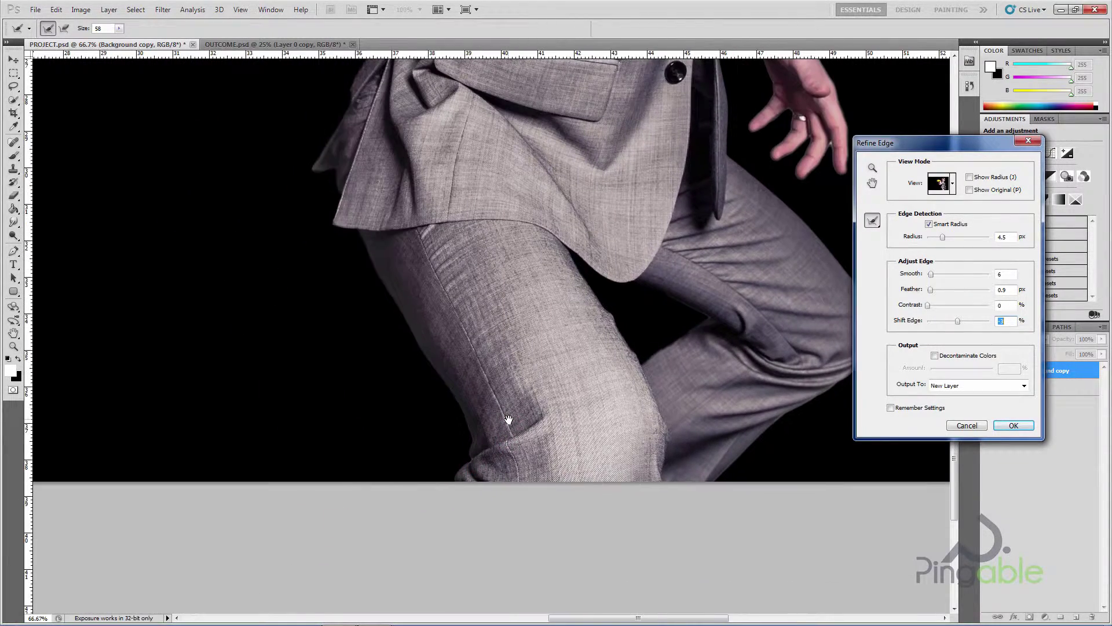
left_click_drag(540, 197, 503, 474)
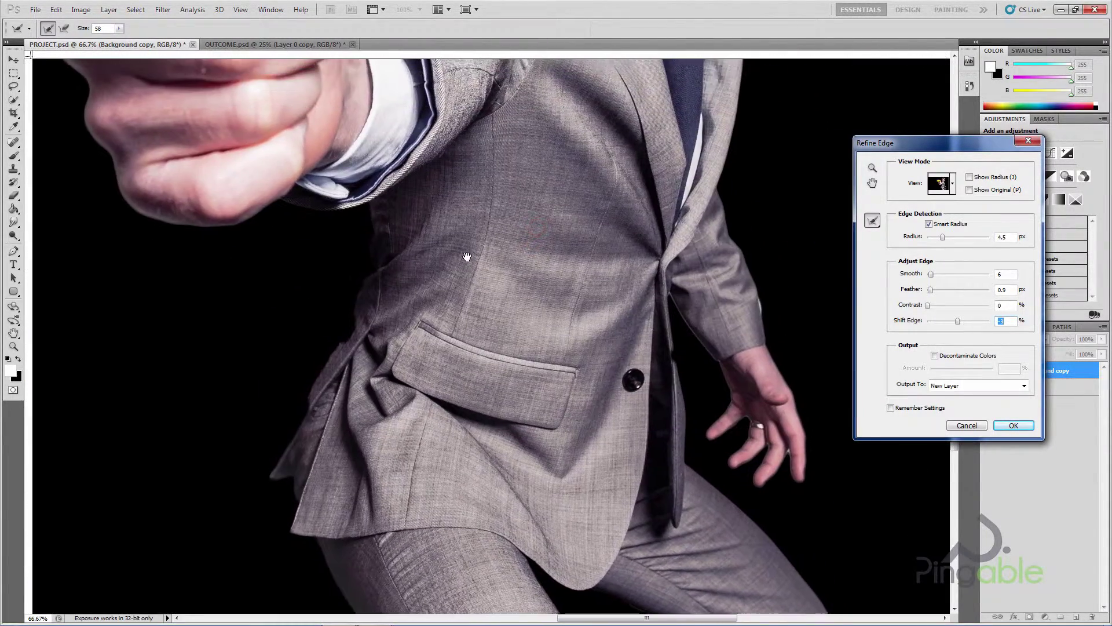
left_click_drag(483, 212, 462, 444)
mouse_move(270, 275)
left_mouse_down()
mouse_move(511, 401)
mouse_move(380, 446)
left_mouse_up()
left_click_drag(617, 324, 507, 361)
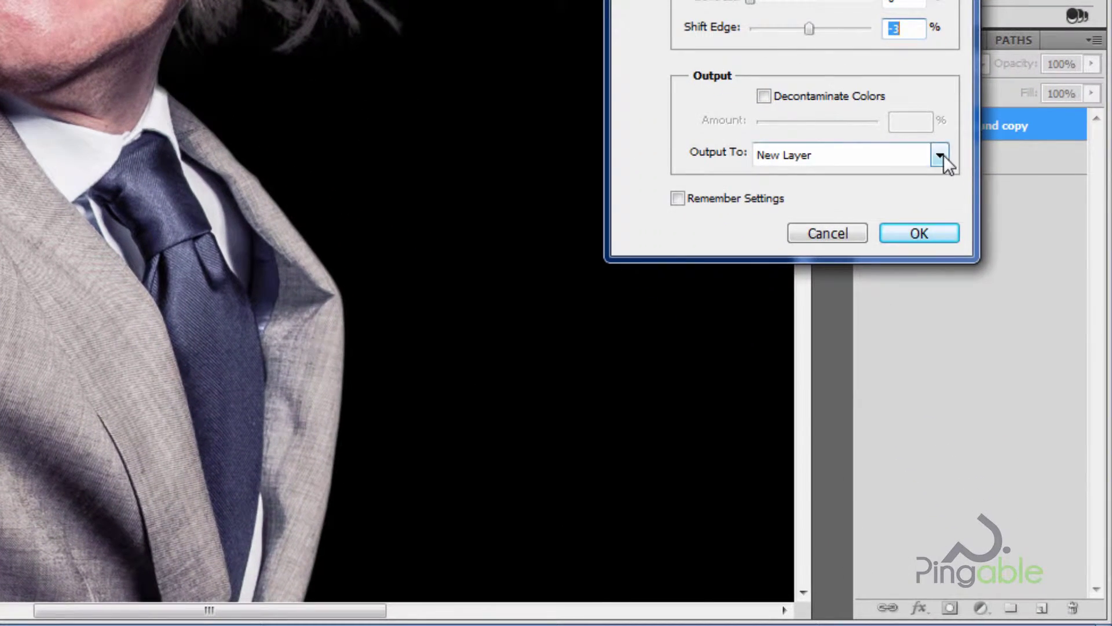
left_click(940, 156)
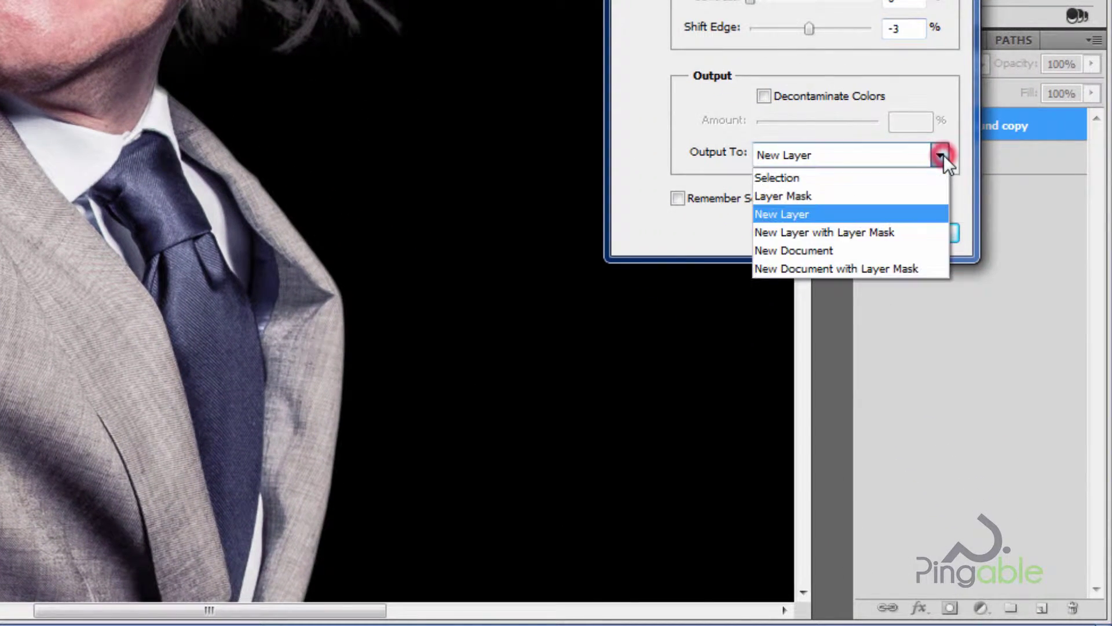
left_click(921, 197)
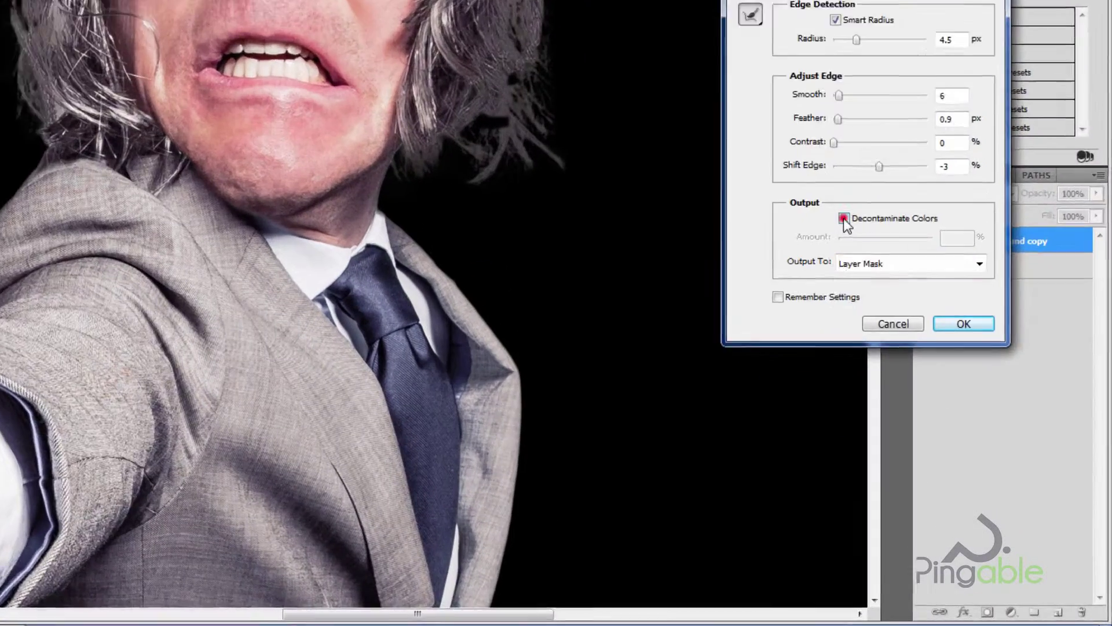
left_click(935, 355)
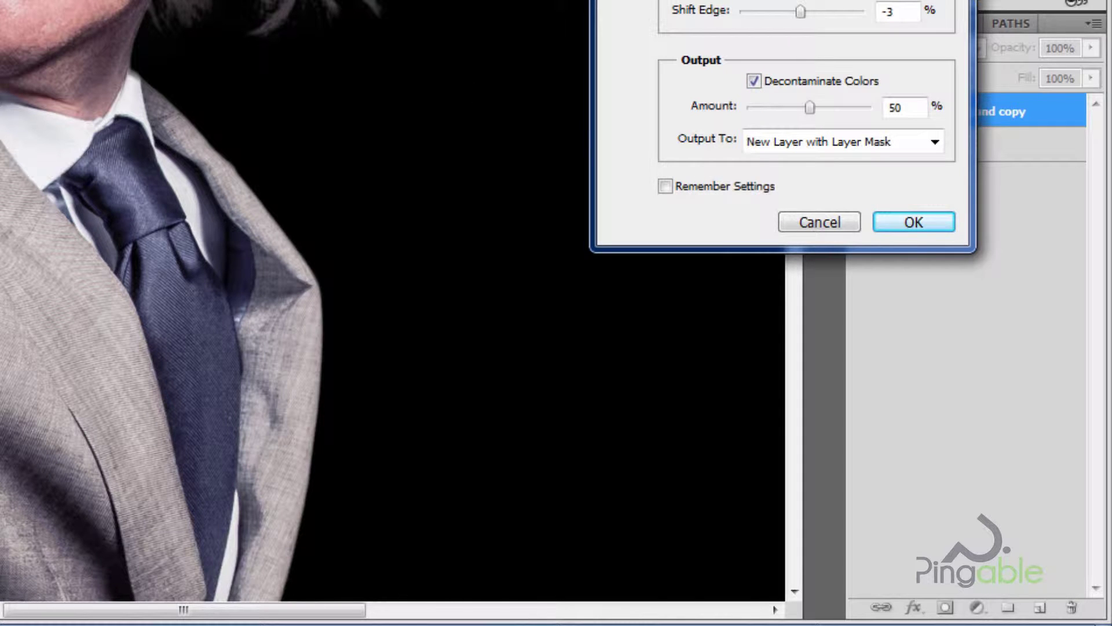
left_click_drag(812, 112, 818, 112)
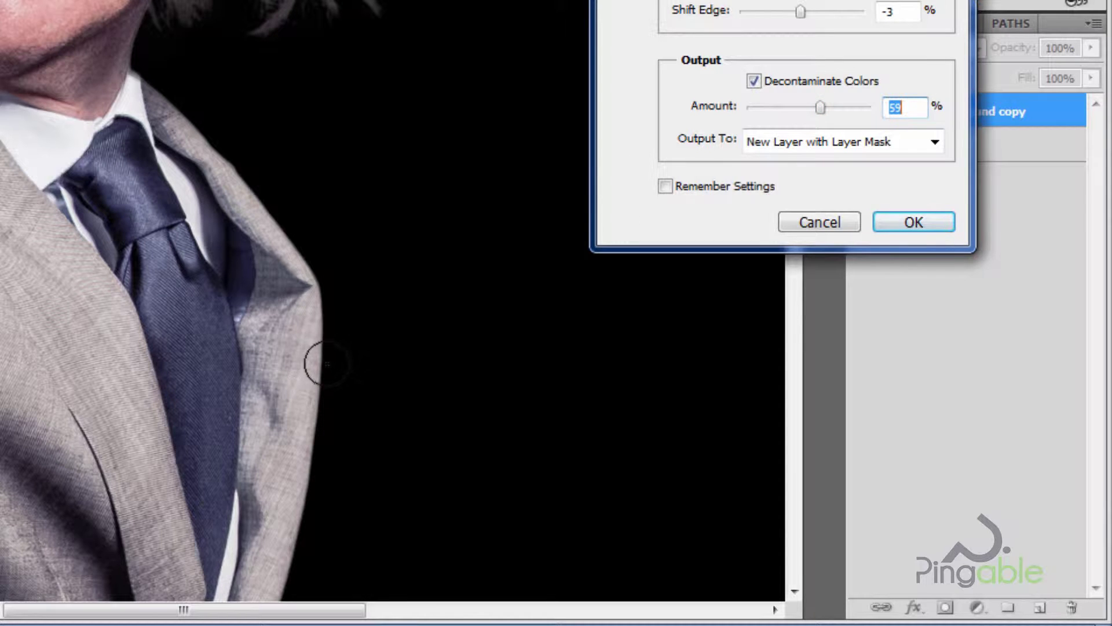
Step: Try the Decontaminate Colors amount at 100% while checking the lowered hand's edges, and set it to 55%
left_click_drag(307, 539, 244, 177)
left_click_drag(284, 492, 236, 55)
left_click_drag(321, 231, 292, 105)
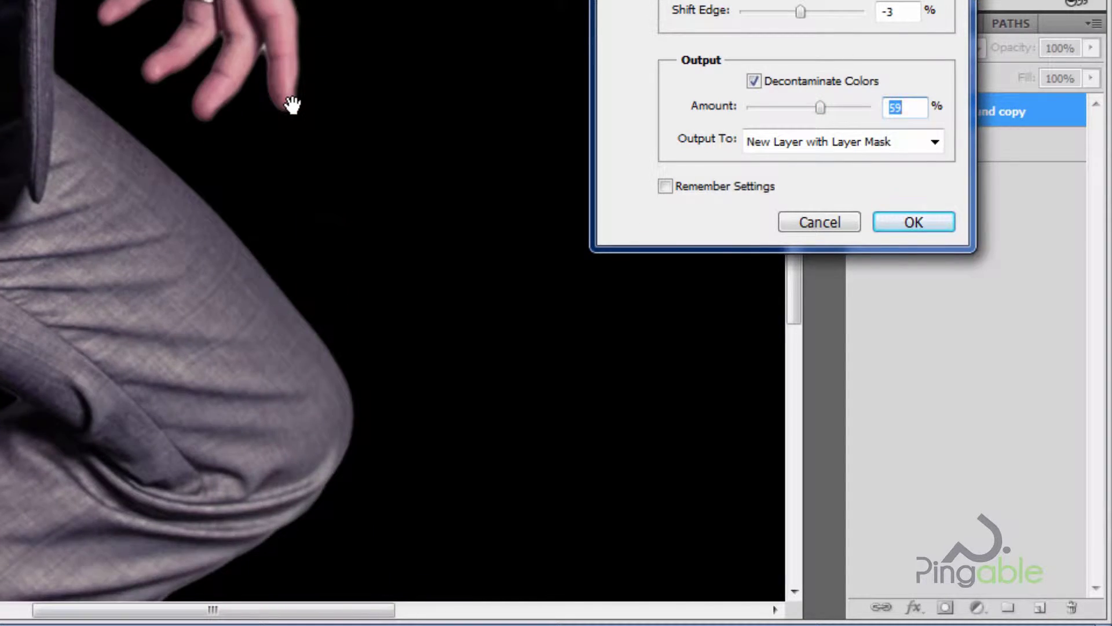
key("ctrl+plus")
key("ctrl+plus")
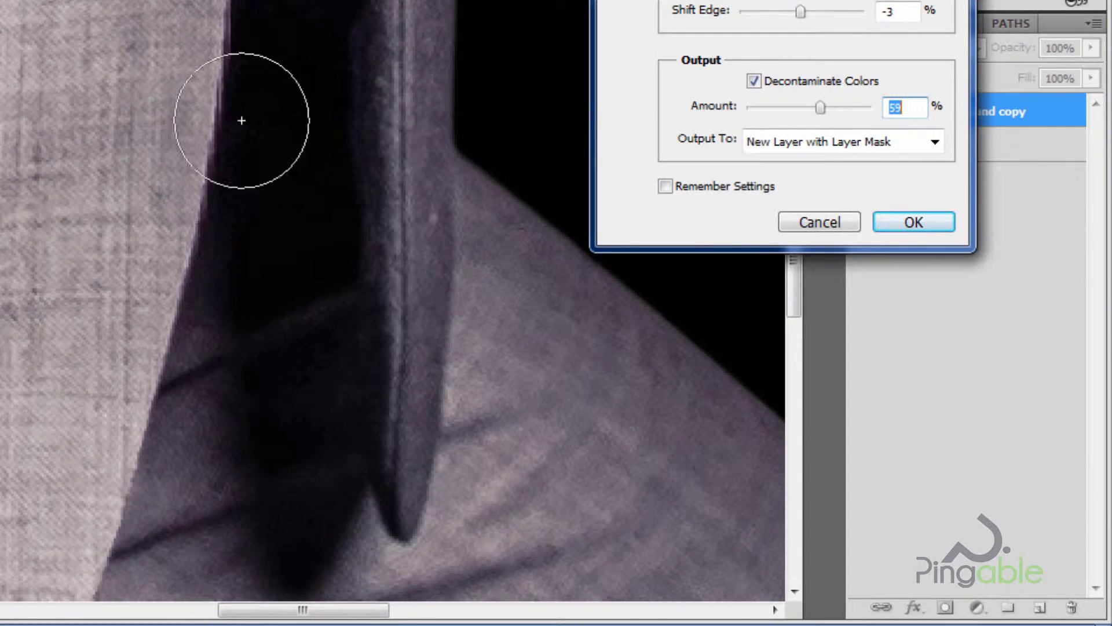
left_click_drag(309, 42, 0, 147)
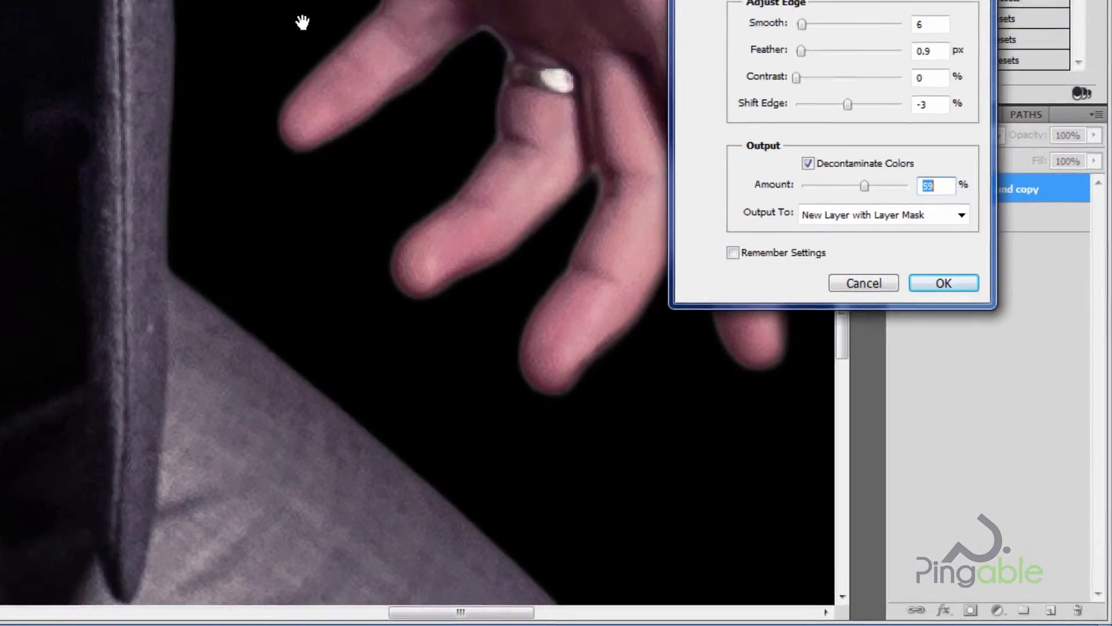
left_click_drag(543, 200, 283, 206)
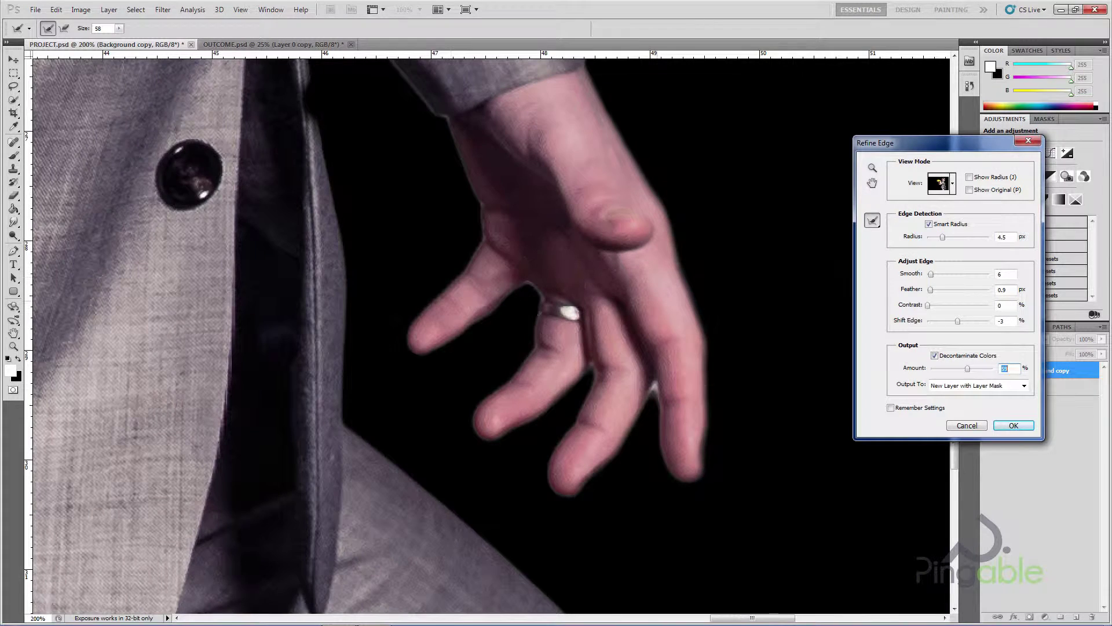
left_click_drag(972, 370, 993, 369)
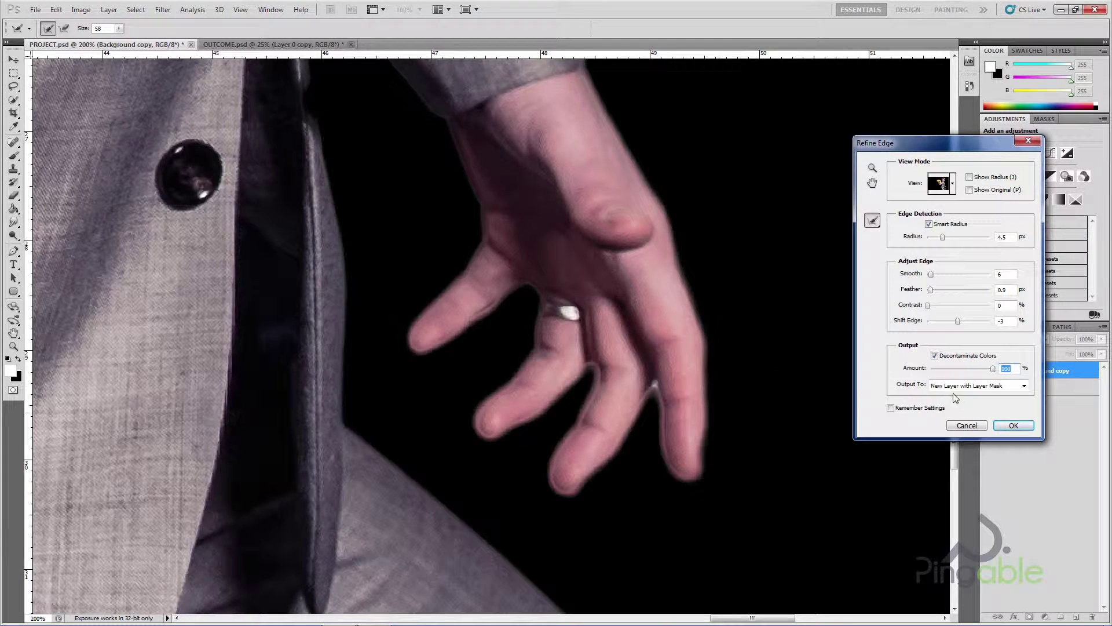
left_click_drag(994, 368, 964, 376)
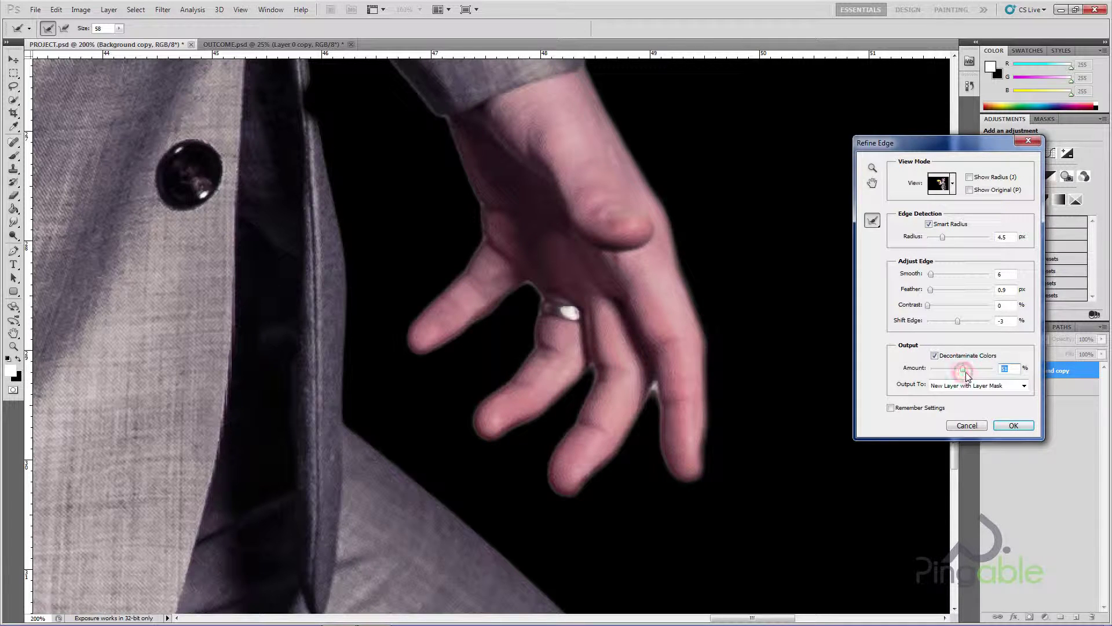
left_click_drag(965, 369, 966, 370)
Step: Apply the edge refinement with the output kept as New Layer with Layer Mask
left_click(1024, 386)
left_click(1025, 385)
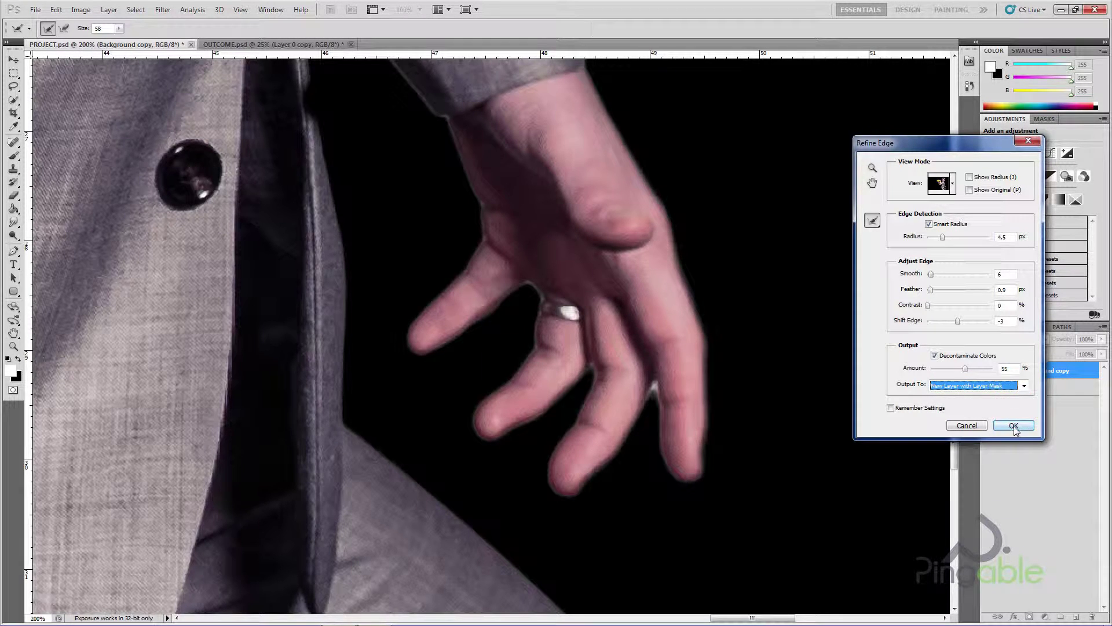
left_click(1014, 425)
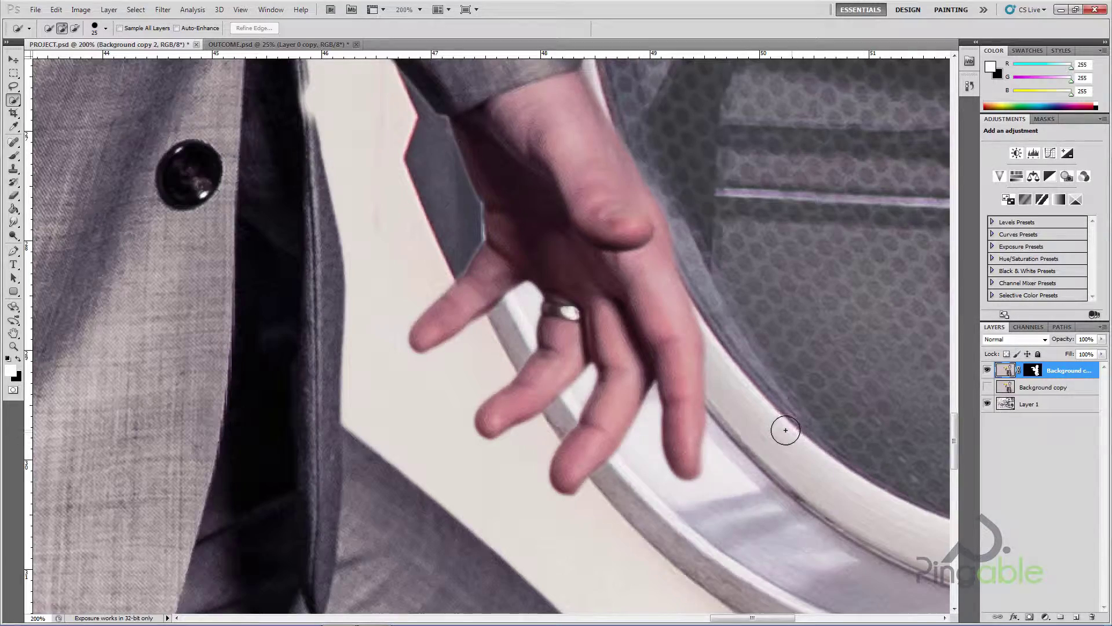
Step: Hide the laundromat photo layer so that only the masked man is shown on transparency
key("ctrl+minus")
key("ctrl+minus")
key("ctrl+minus")
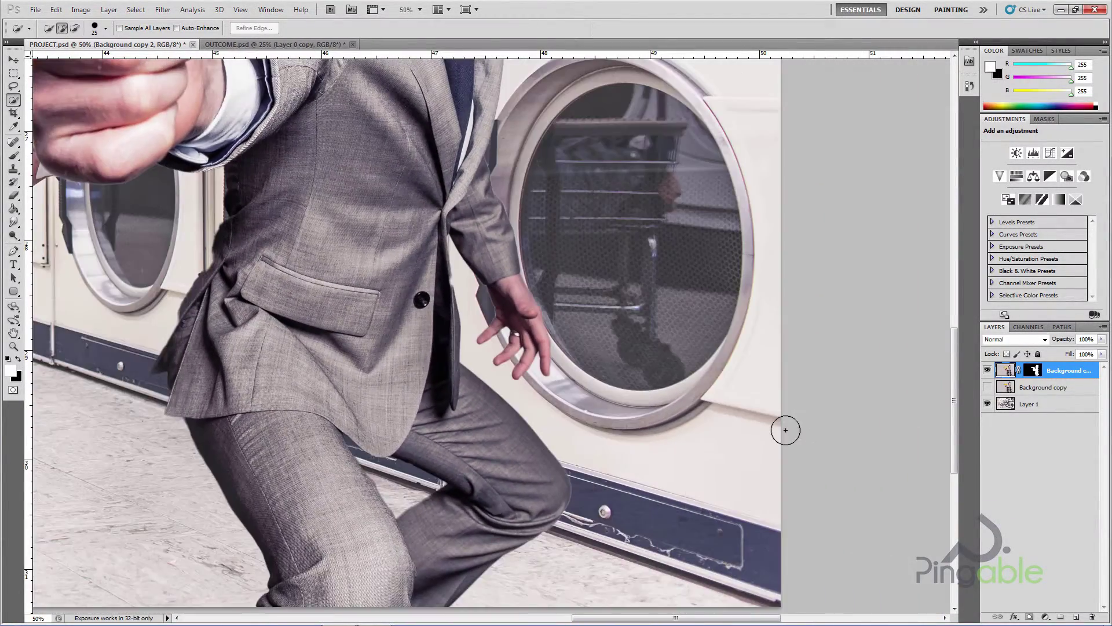
key("ctrl+minus")
key("ctrl+minus")
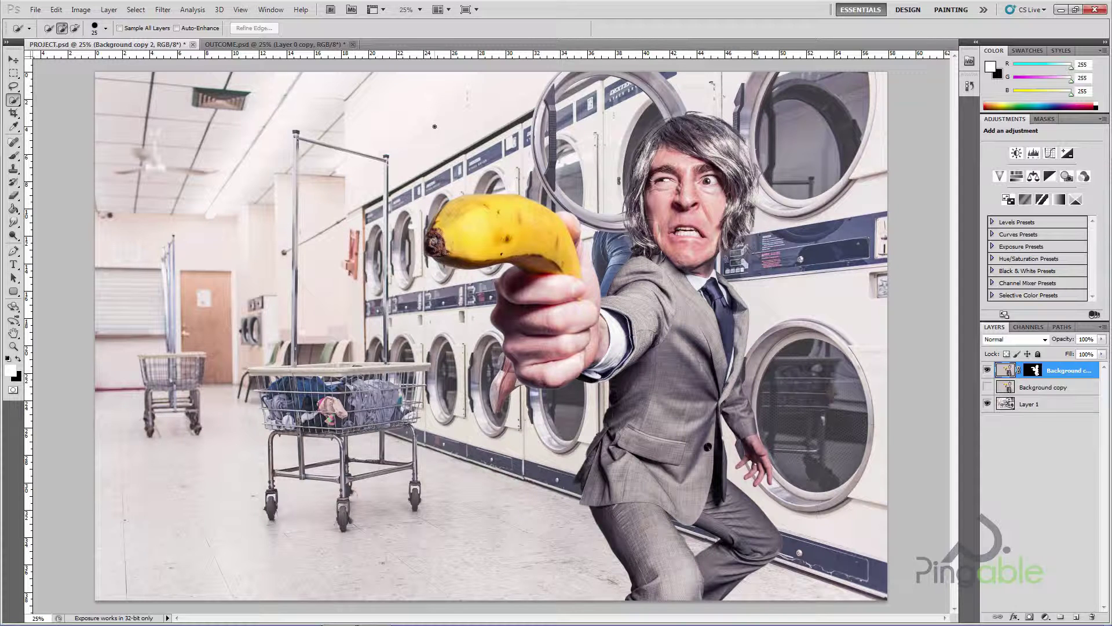
left_click(988, 404)
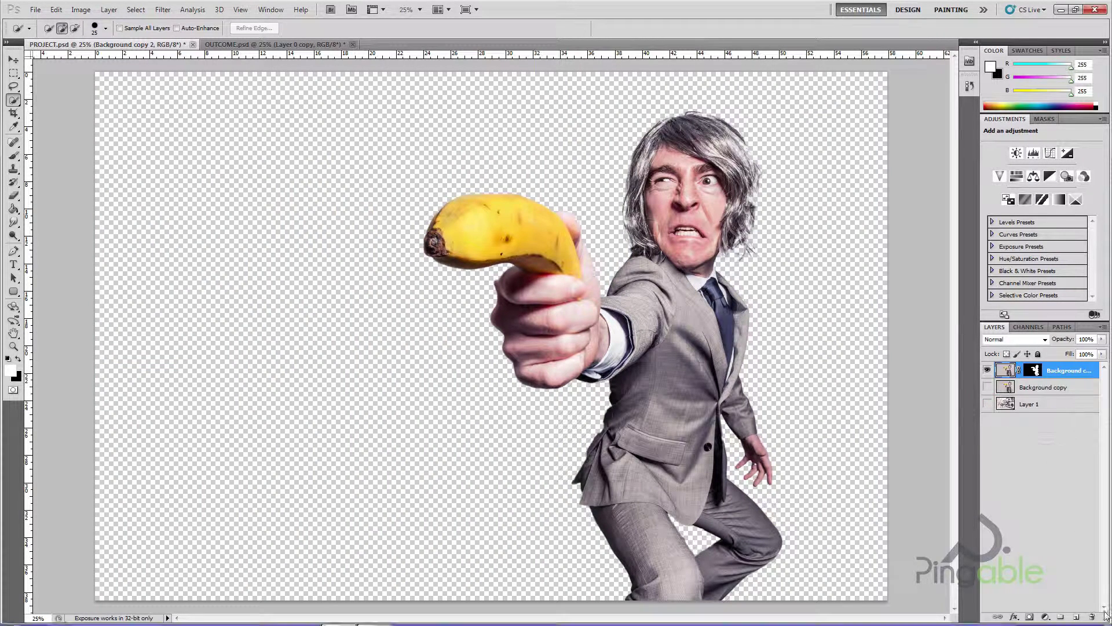
Step: Add a new layer directly beneath the masked cut-out and fill it with black using the Paint Bucket
left_click(1041, 462)
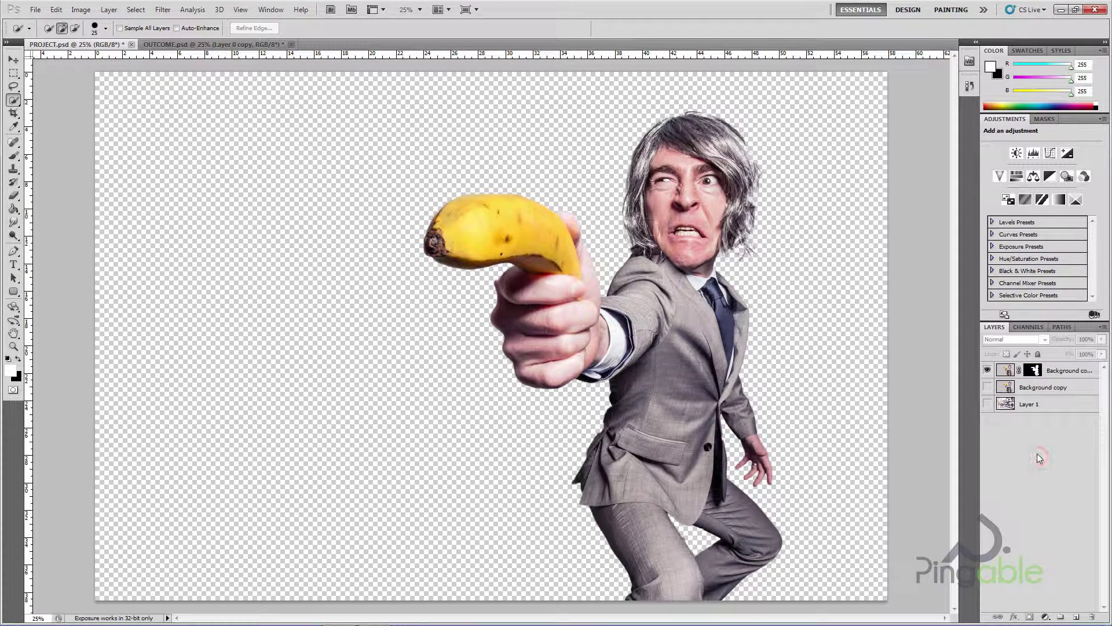
left_click(1075, 617)
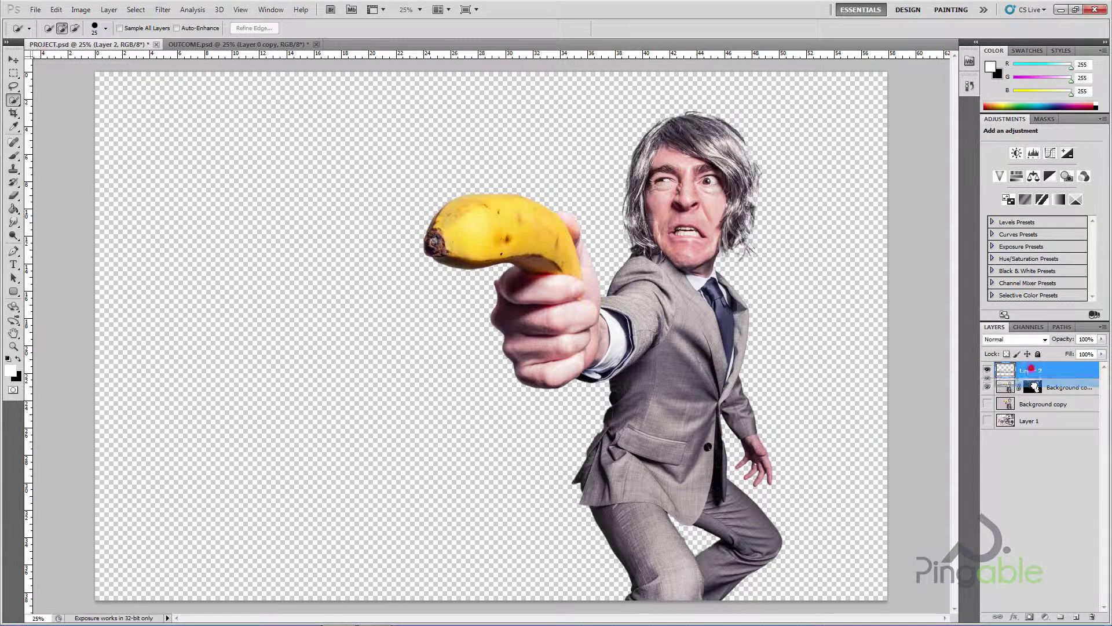
left_click(19, 359)
left_click(13, 209)
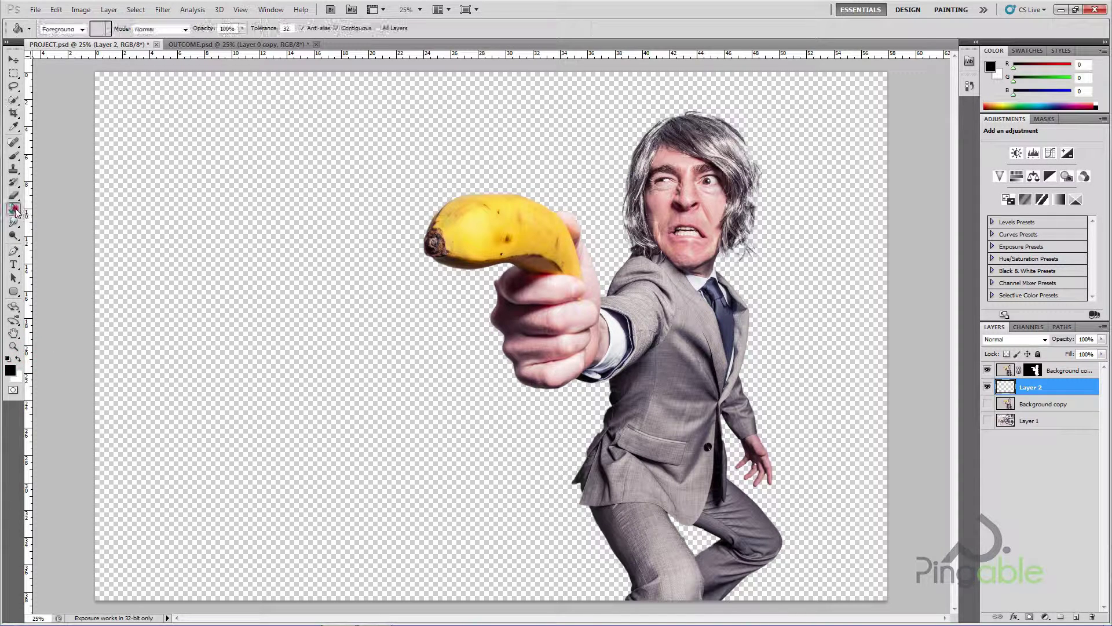
left_click(337, 318)
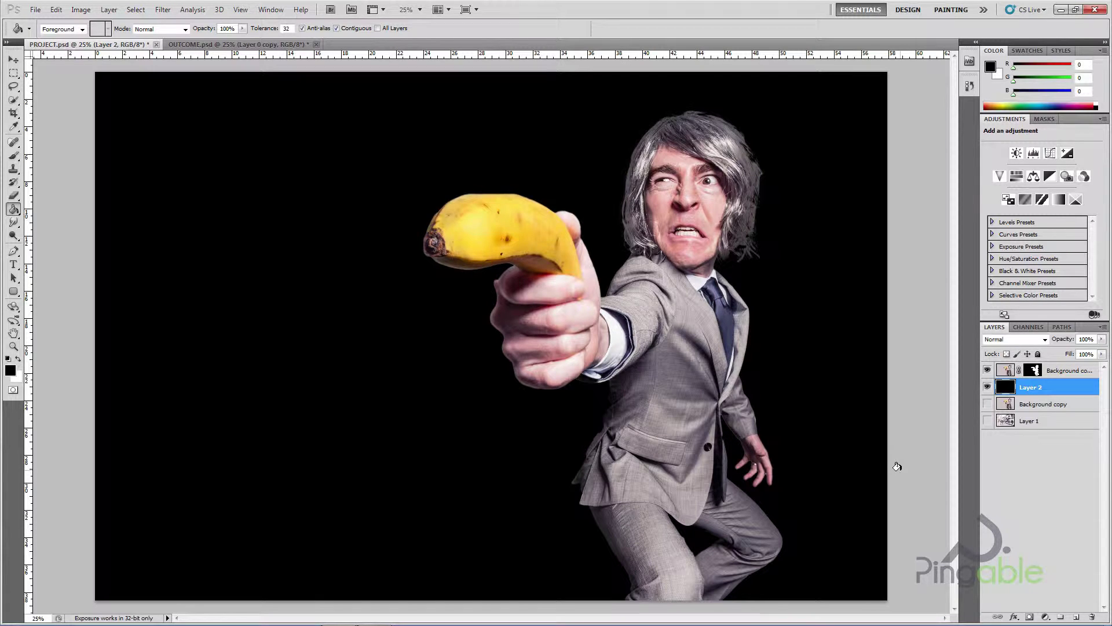
Step: Make the masked cut-out layer's mask active for Brush painting, with the banana and fist edges shown close up
left_click(1052, 370)
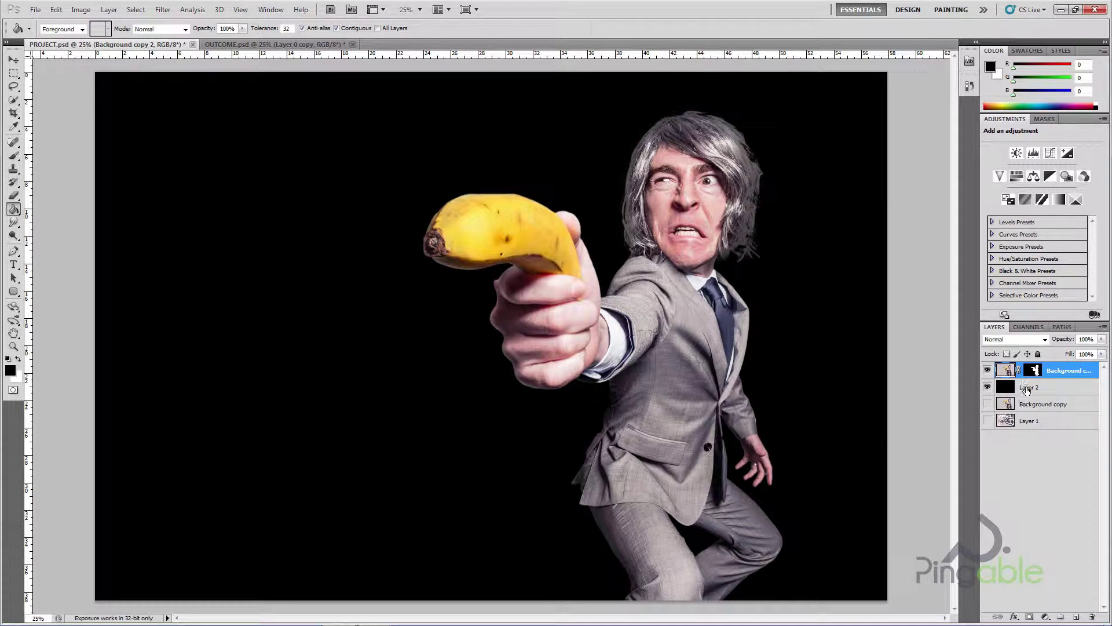
left_click(1006, 369)
key("ctrl+plus")
key("ctrl+plus")
key("ctrl+plus")
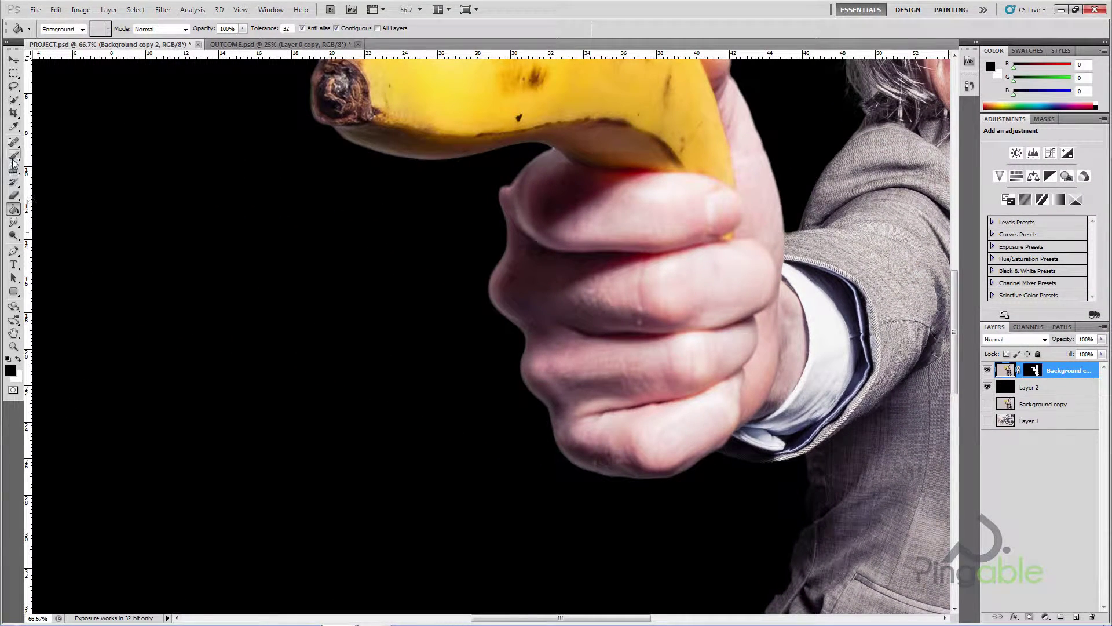
left_click_drag(13, 160, 49, 155)
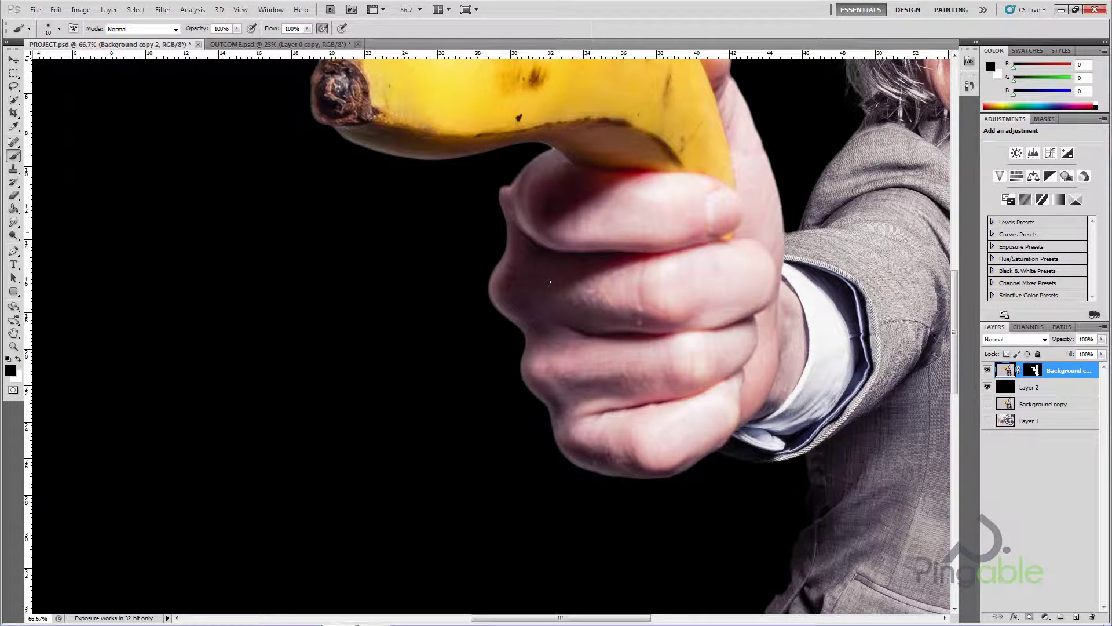
scroll(549, 281, "up", 3)
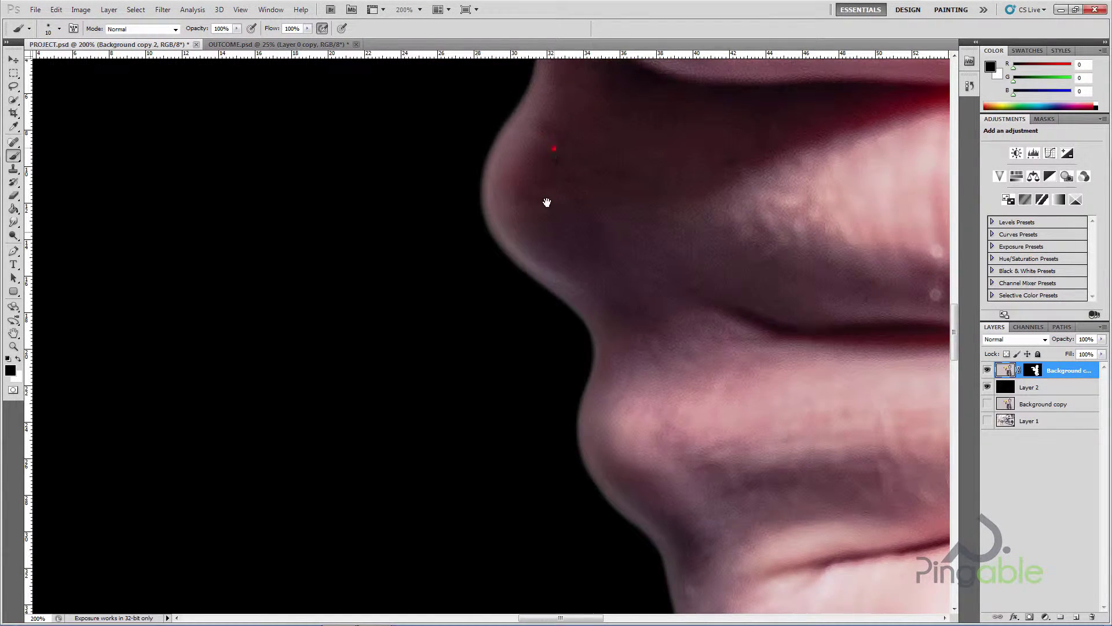
left_click_drag(547, 202, 520, 440)
mouse_move(654, 194)
left_mouse_down()
mouse_move(596, 318)
mouse_move(563, 353)
left_mouse_up()
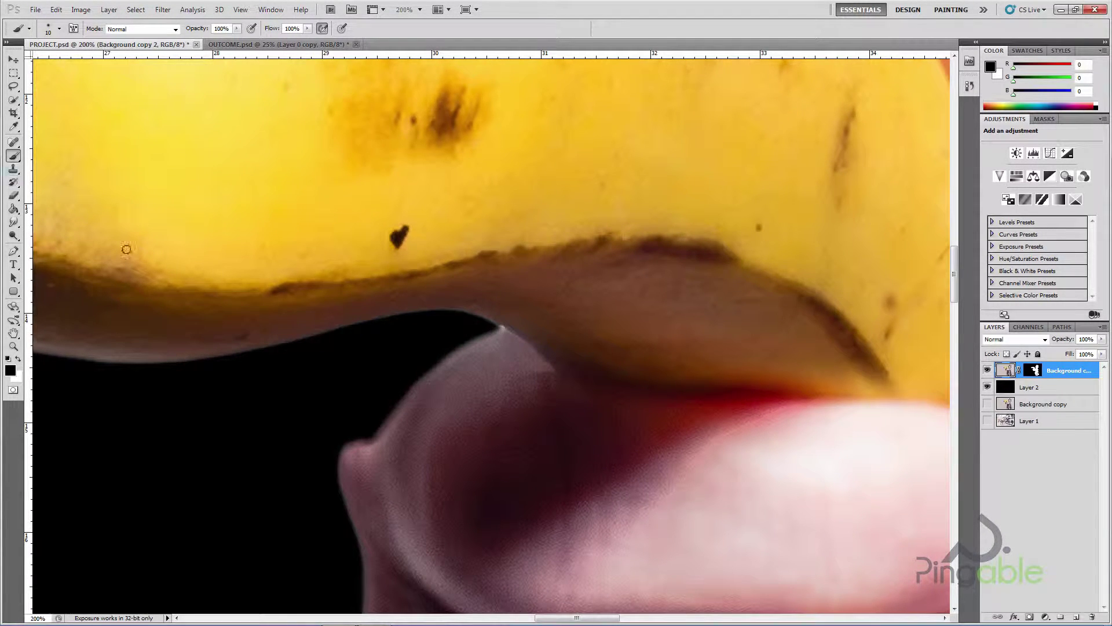
left_click(1033, 370)
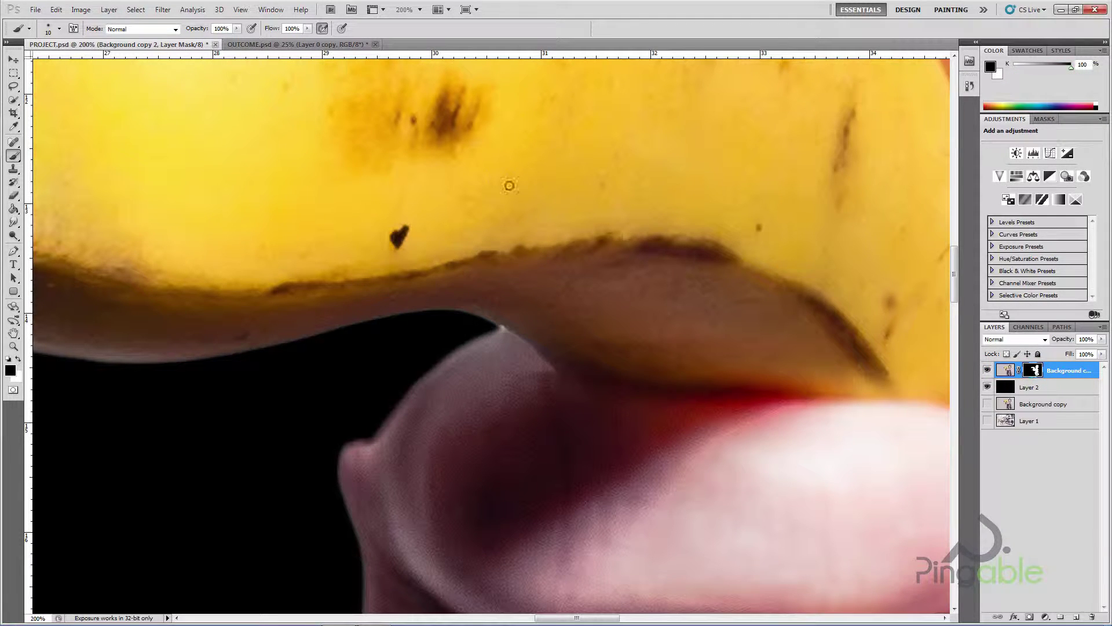
Step: Set the Brush to 60% opacity and 43% flow, and reduce the brush size for fine edge work
left_click(308, 30)
left_click_drag(308, 41, 213, 39)
left_click(235, 29)
left_click(385, 29)
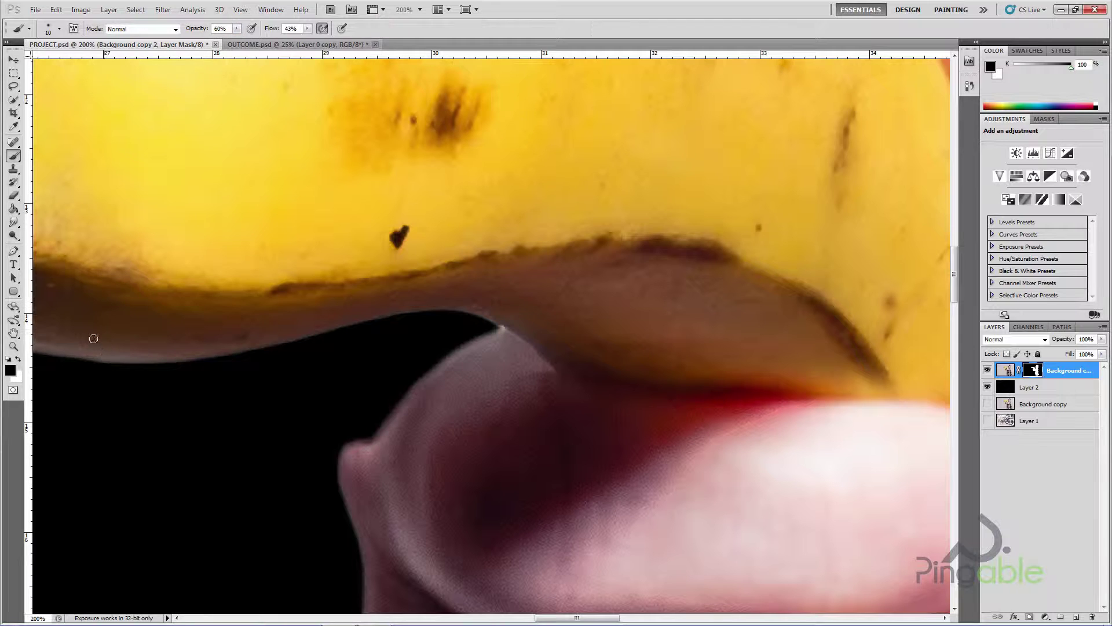
left_click(12, 156)
left_click(53, 155)
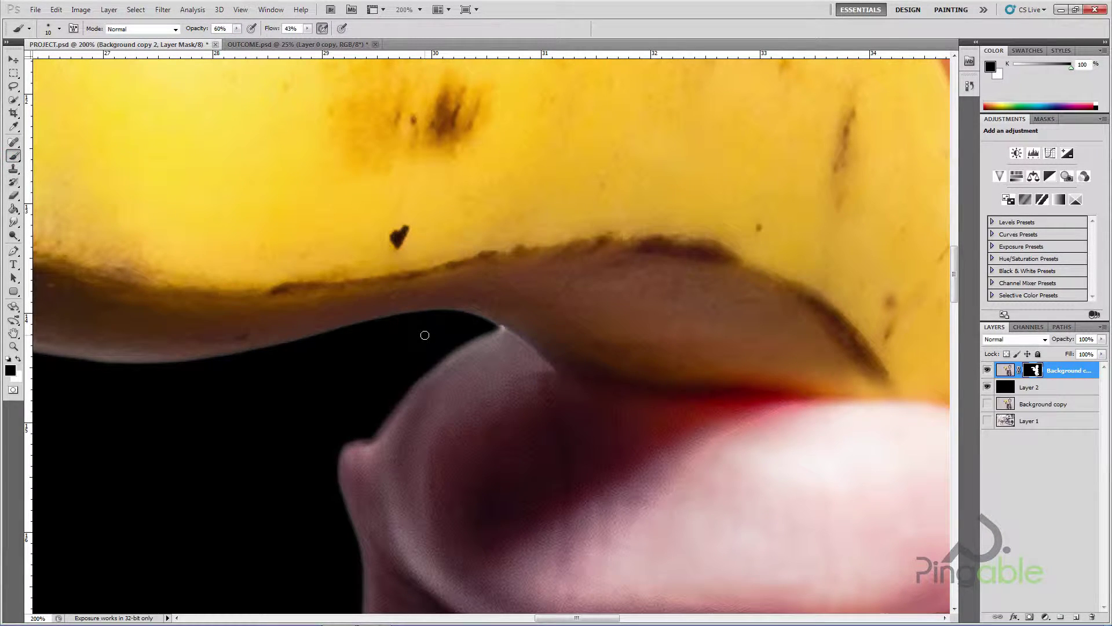
key("bracketleft")
key("bracketleft")
Step: Paint white on the mask to restore the missing notch in the jacket's back edge beside the pocket, using brush size 25
key("ctrl+minus")
key("ctrl+minus")
key("ctrl+minus")
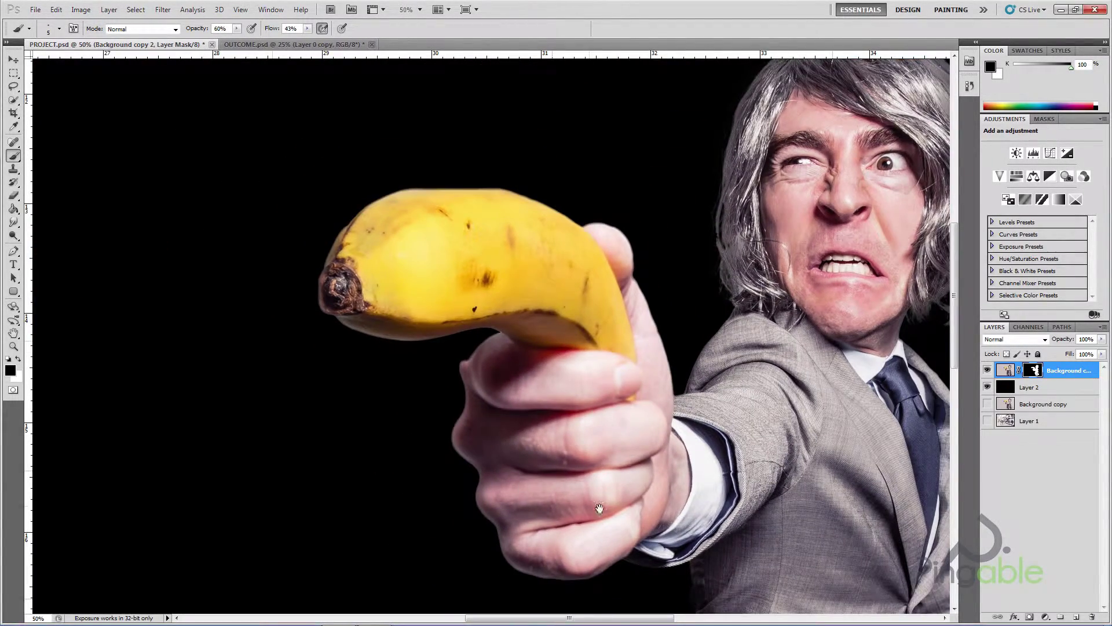
left_click_drag(606, 511, 493, 333)
left_click_drag(543, 465, 555, 337)
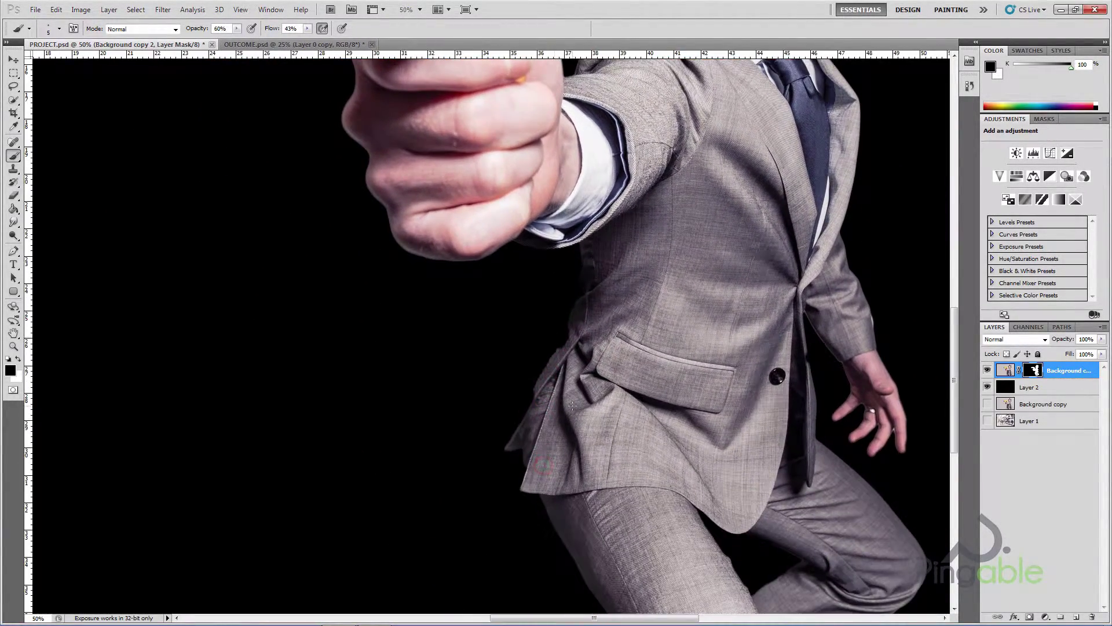
key("ctrl+plus")
key("ctrl+plus")
key("ctrl+plus")
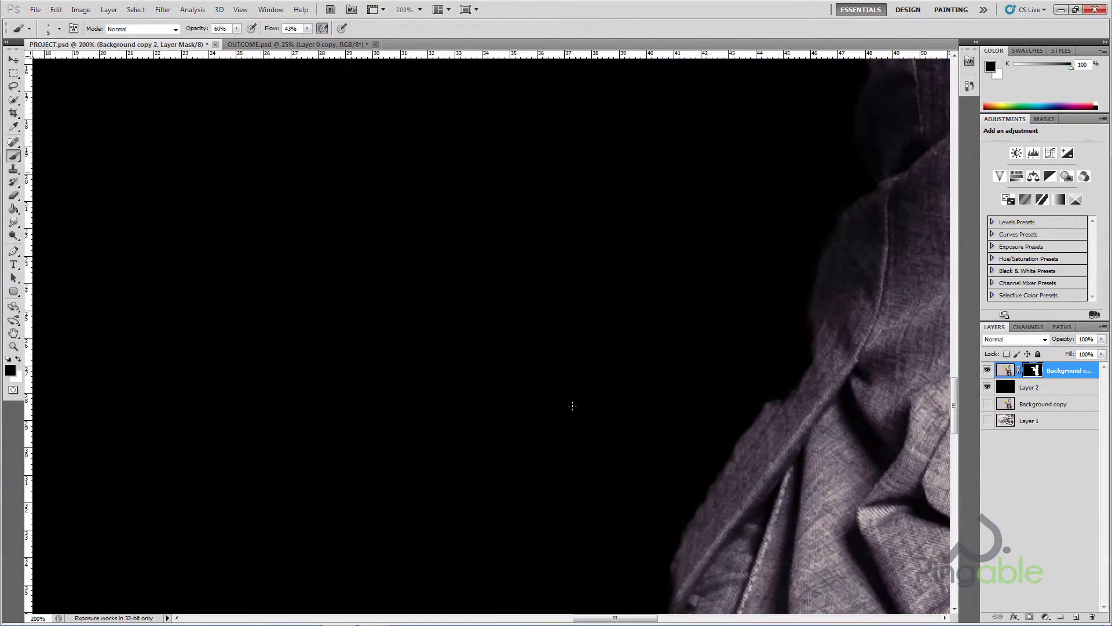
mouse_move(705, 392)
left_mouse_down()
mouse_move(613, 385)
mouse_move(558, 417)
left_mouse_up()
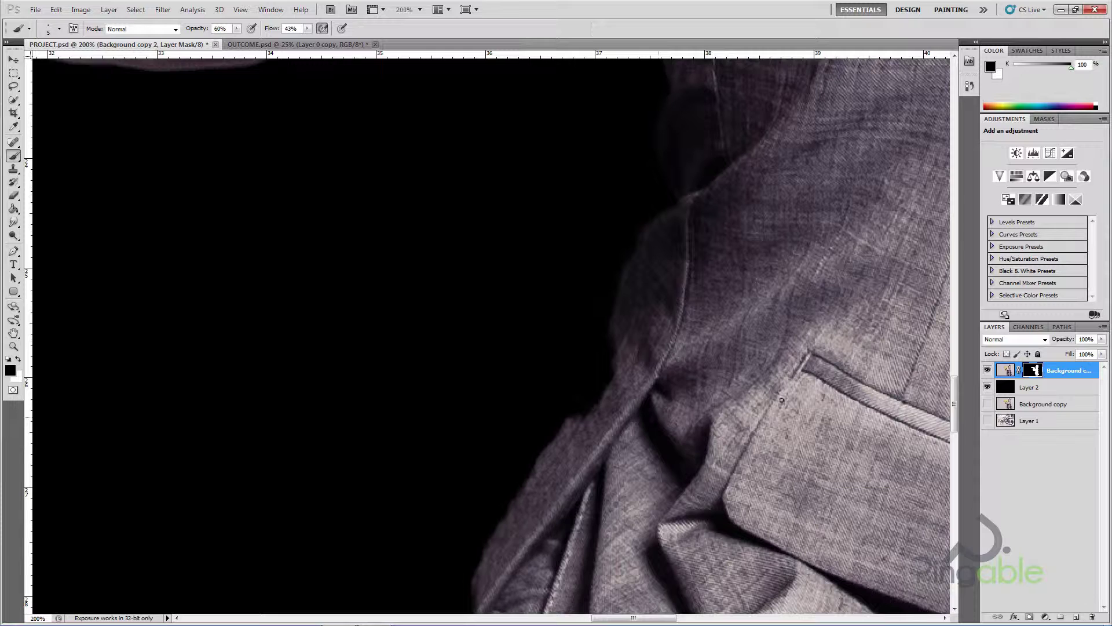
left_click(19, 359)
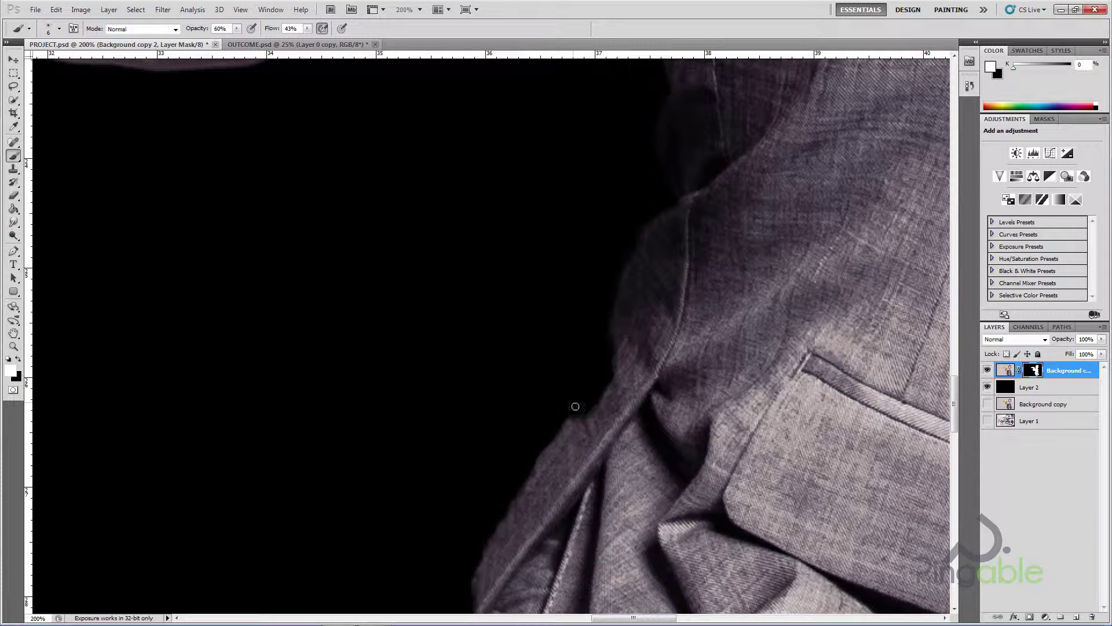
mouse_move(584, 412)
left_mouse_down()
mouse_move(608, 355)
mouse_move(552, 453)
mouse_move(618, 335)
mouse_move(590, 403)
mouse_move(568, 427)
mouse_move(610, 340)
mouse_move(551, 469)
mouse_move(578, 421)
mouse_move(519, 494)
mouse_move(479, 576)
mouse_move(512, 510)
left_mouse_up()
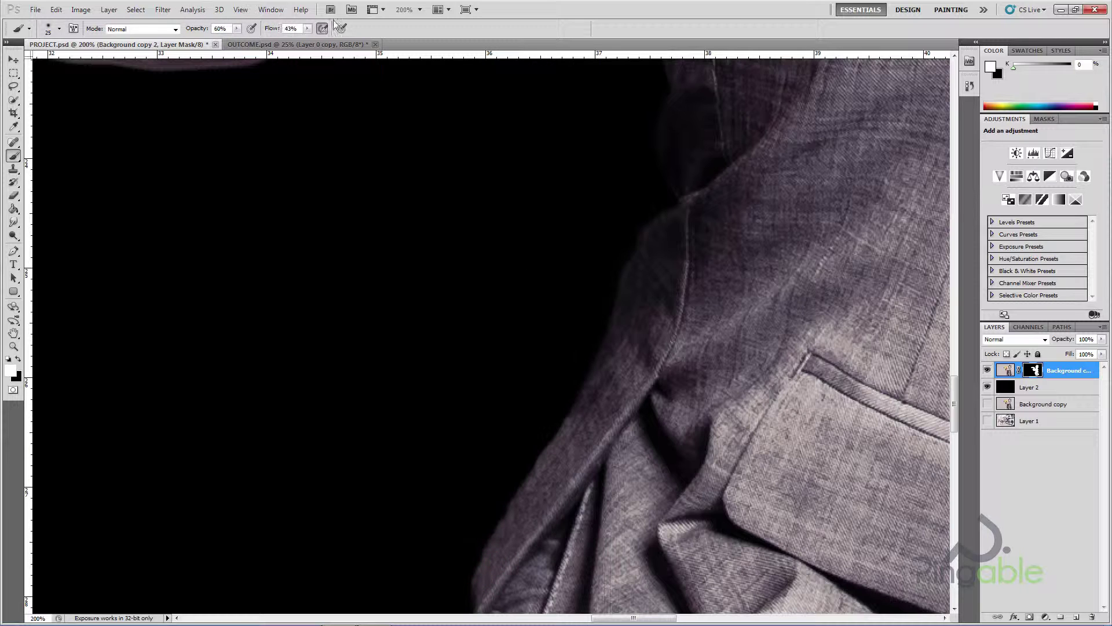
Step: Smooth the jacket's slanting back edge below the pocket by painting white on the mask along it
left_click_drag(551, 373, 417, 256)
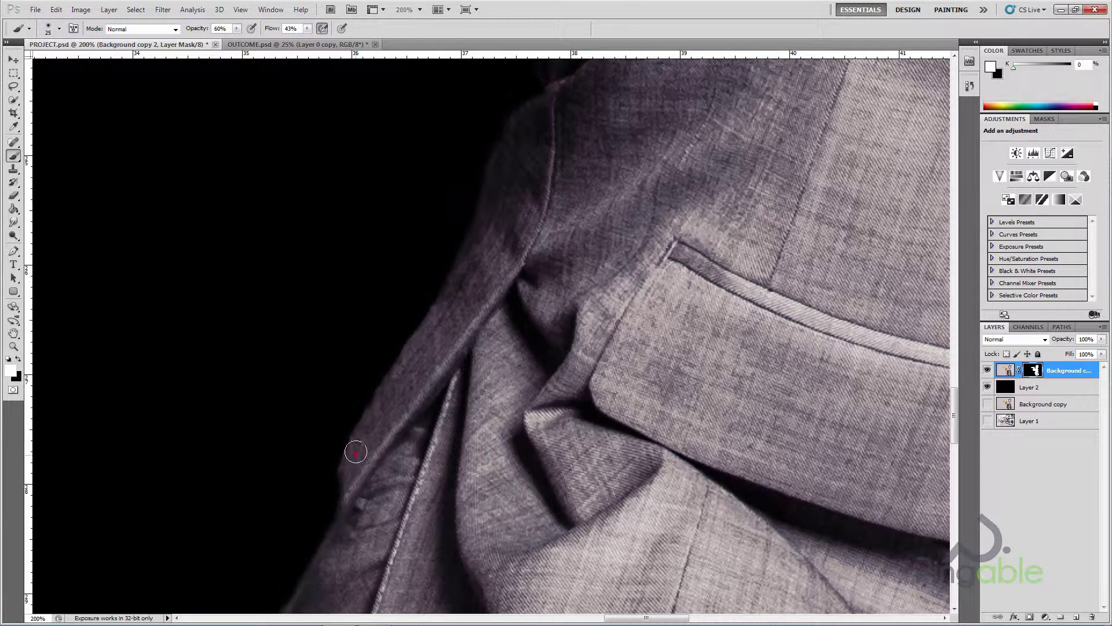
left_click_drag(355, 454, 388, 393)
mouse_move(357, 447)
left_mouse_down()
mouse_move(392, 369)
mouse_move(408, 362)
left_mouse_up()
left_click_drag(386, 403, 429, 320)
left_click_drag(403, 372, 480, 256)
left_click_drag(437, 328, 449, 294)
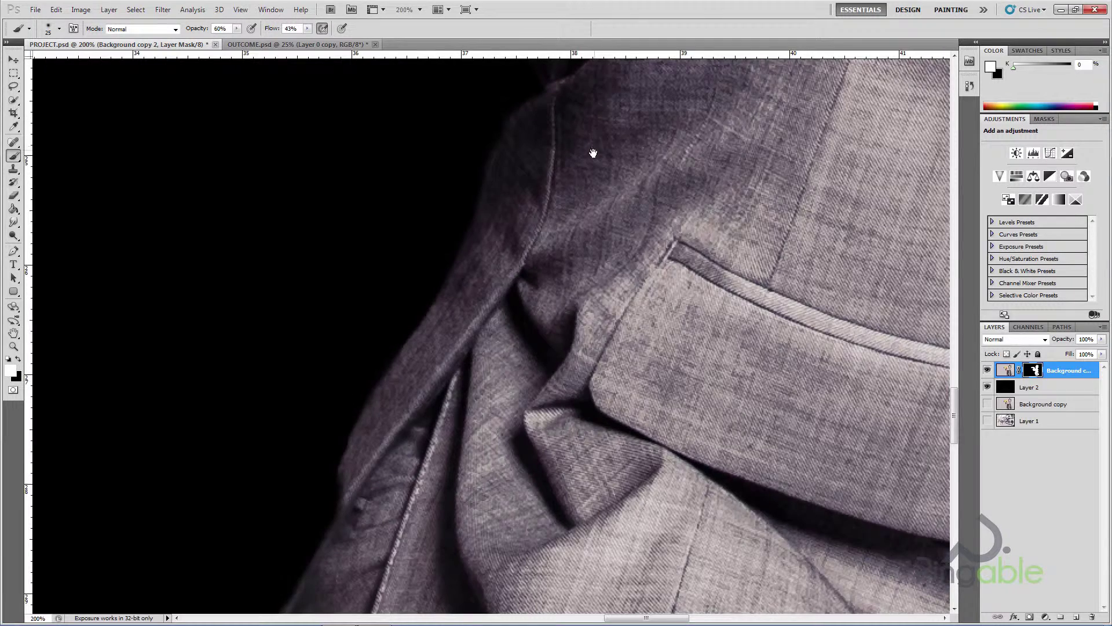
Step: Restore the jacket's faded back edge at the waist above the pocket by painting white on the mask
left_click_drag(593, 152, 535, 385)
mouse_move(441, 424)
left_mouse_down()
mouse_move(486, 333)
mouse_move(487, 243)
left_mouse_up()
left_click_drag(485, 300, 502, 184)
left_click_drag(496, 388, 566, 237)
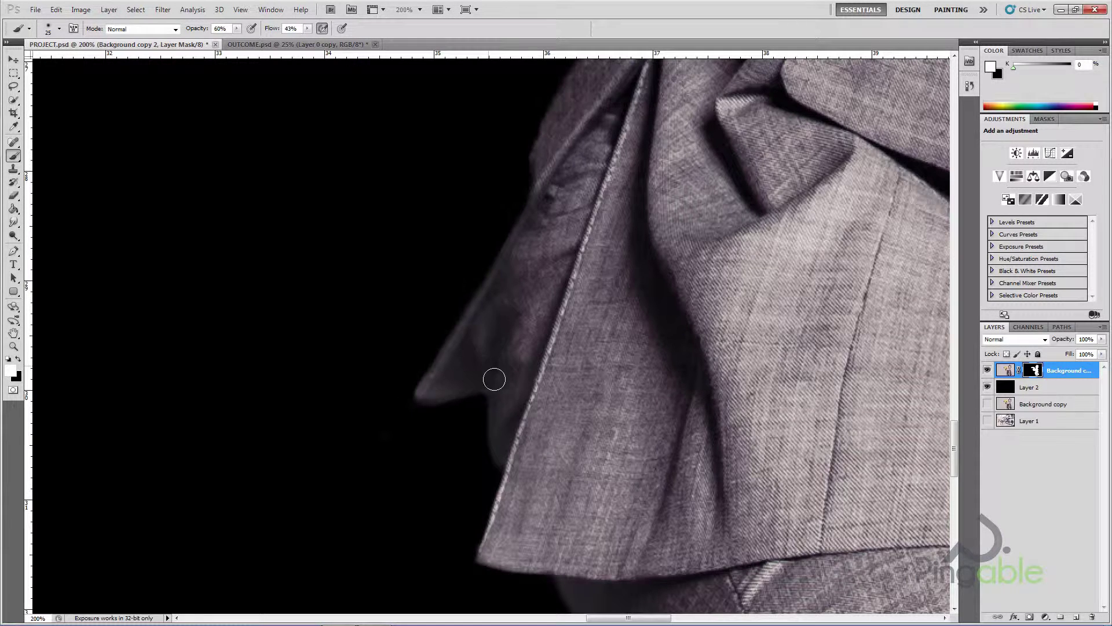
Step: Switch the painting colour to black and check the jacket hem and front trouser leg edges down to the image's bottom
left_click_drag(534, 430, 549, 294)
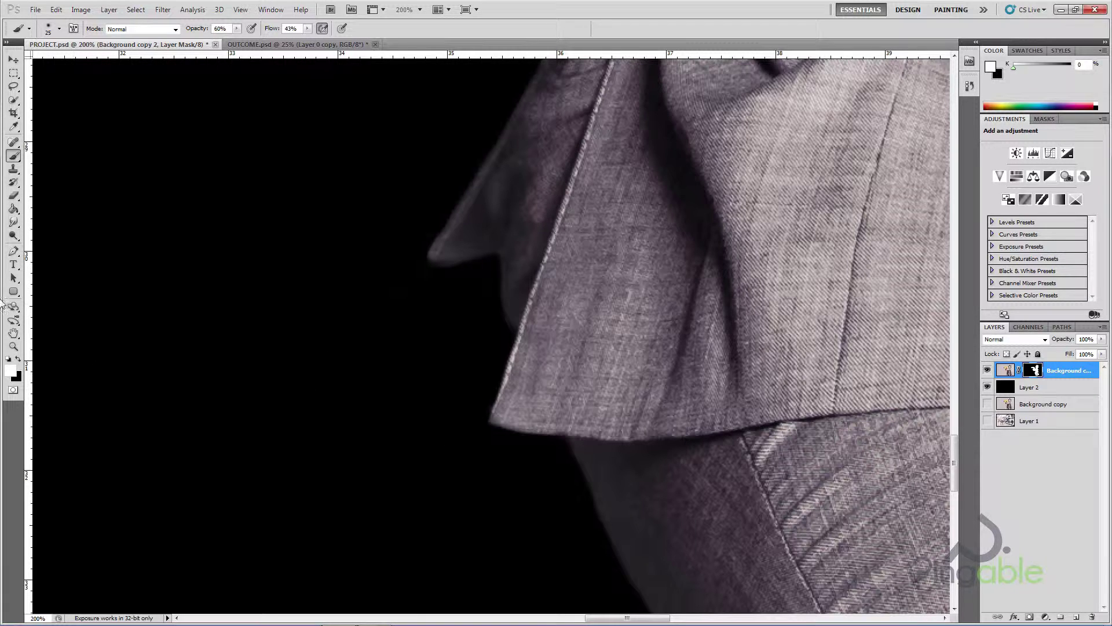
left_click(18, 359)
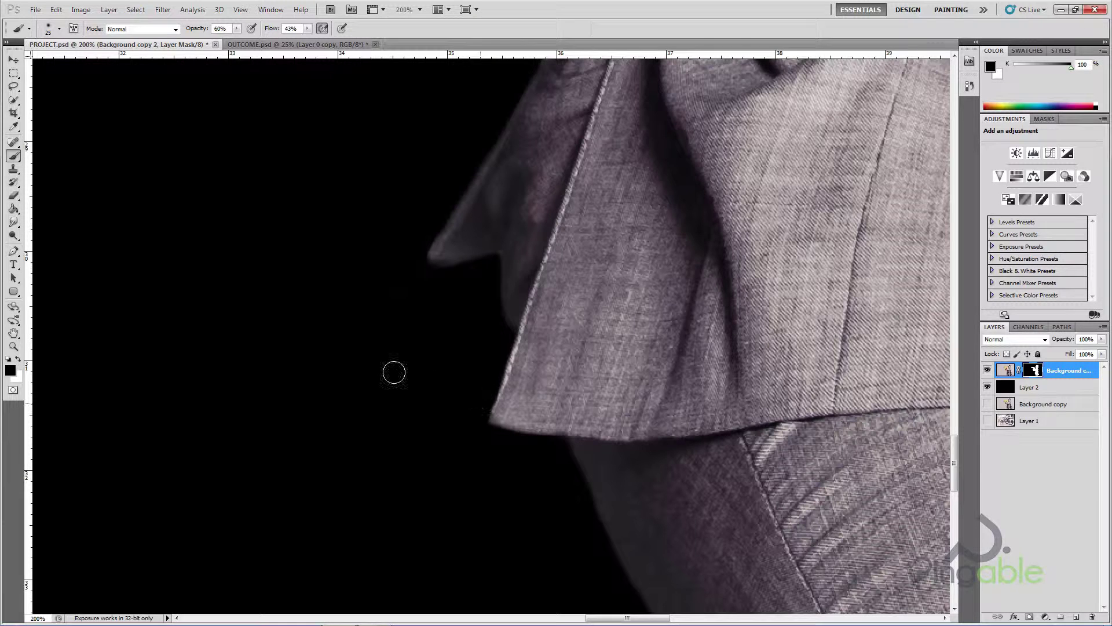
key("ctrl+plus")
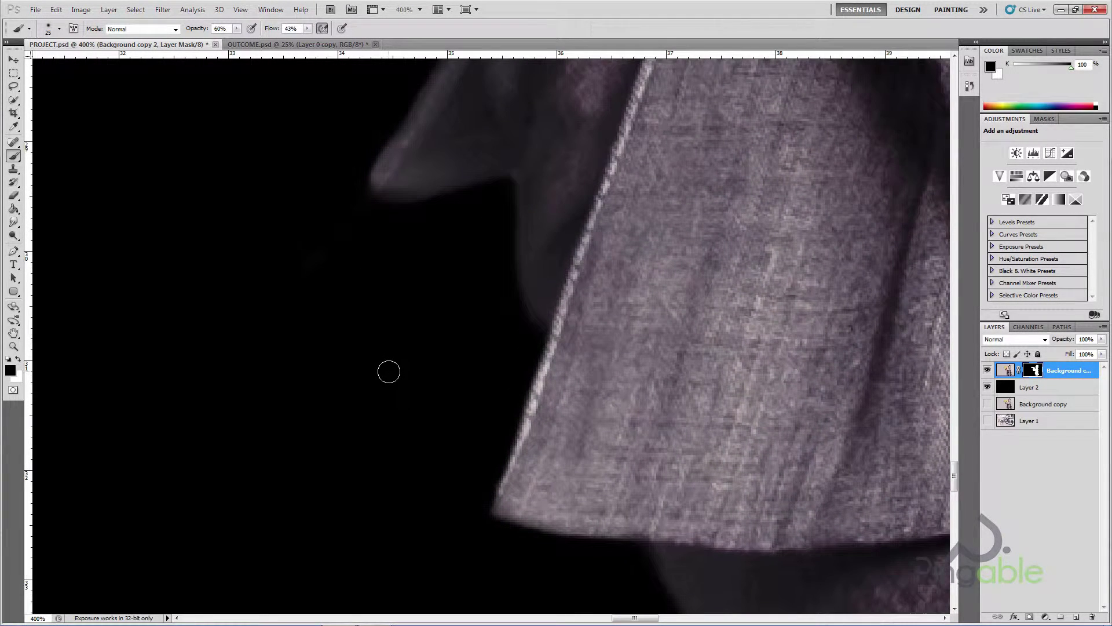
left_click_drag(472, 478, 457, 453)
left_click_drag(520, 306, 422, 162)
left_click_drag(531, 424, 449, 191)
left_click_drag(596, 481, 487, 246)
left_click_drag(670, 499, 551, 267)
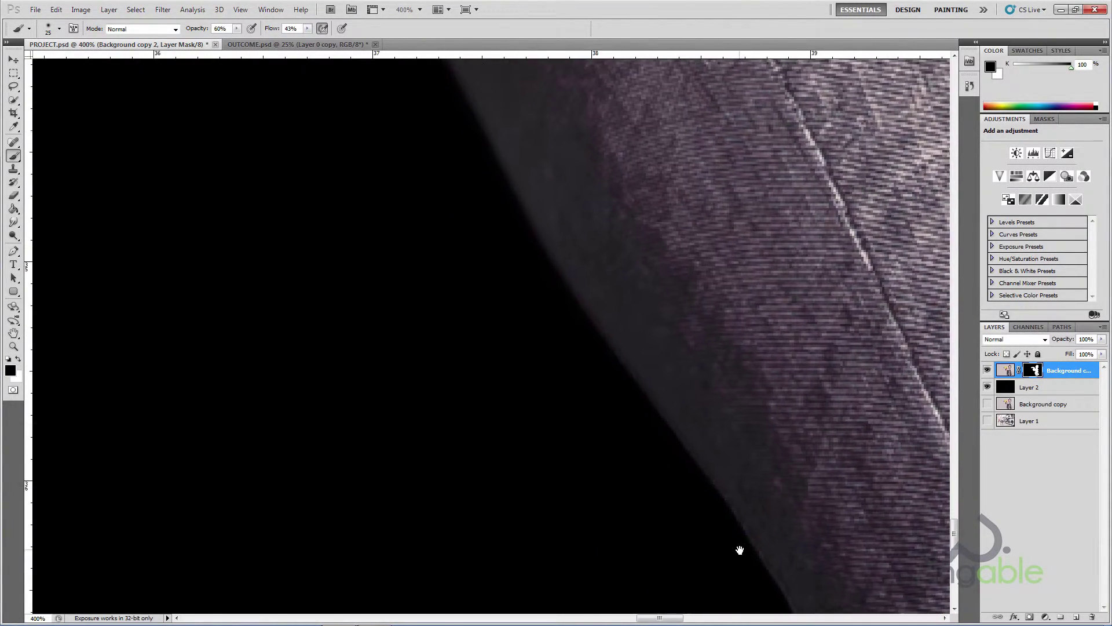
left_click_drag(738, 549, 588, 205)
left_click_drag(682, 485, 747, 291)
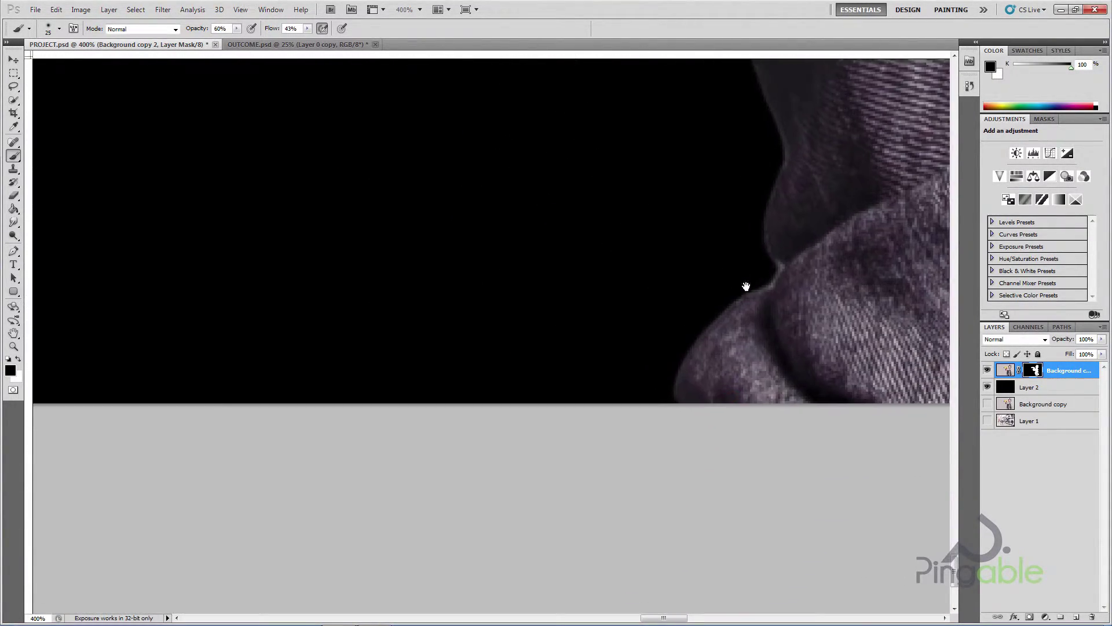
key("ctrl+minus")
key("ctrl+minus")
key("ctrl+minus")
key("ctrl+minus")
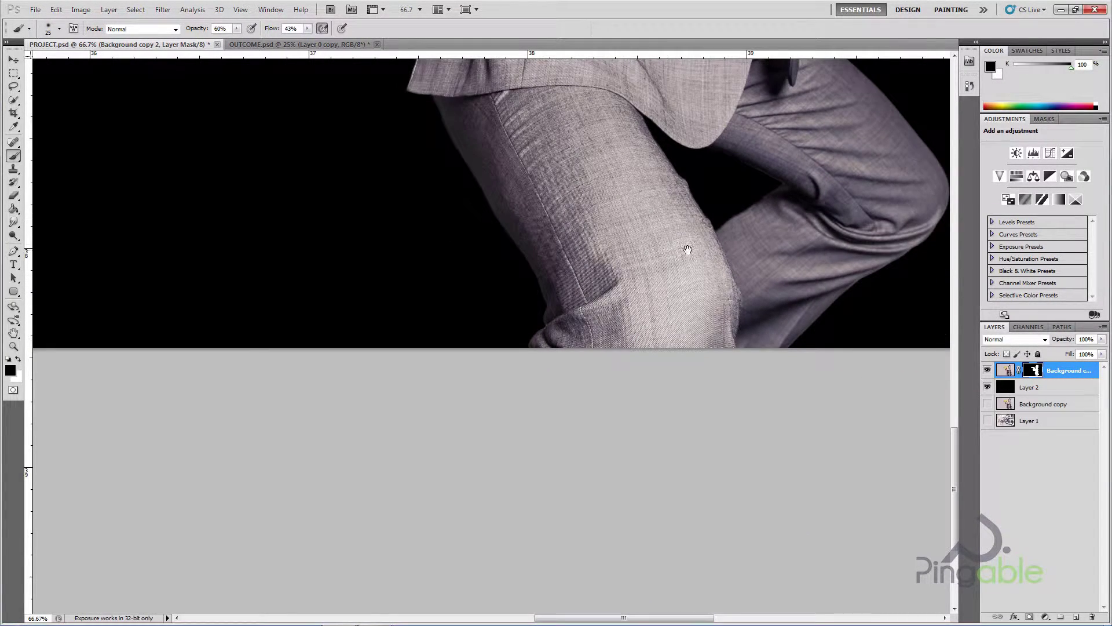
Step: Reduce the brush size and paint black on the mask over the light fringe at the inner corner between the legs
left_click_drag(687, 250, 588, 319)
key("ctrl+plus")
key("ctrl+plus")
key("ctrl+plus")
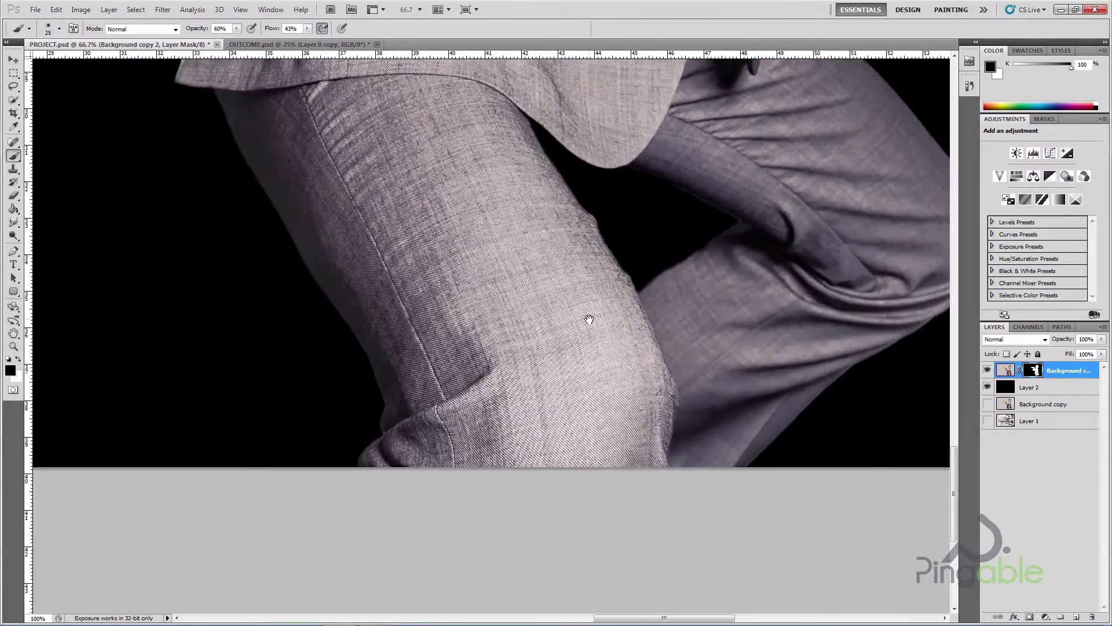
key("ctrl+minus")
key("ctrl+minus")
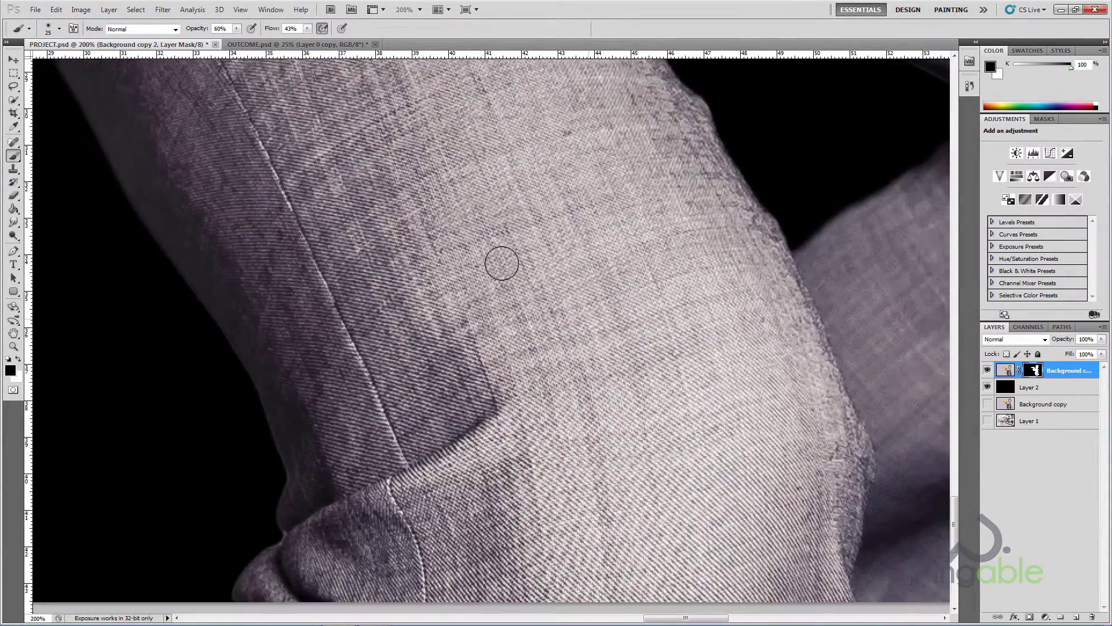
left_click_drag(645, 199, 555, 268)
key("ctrl+plus")
key("ctrl+plus")
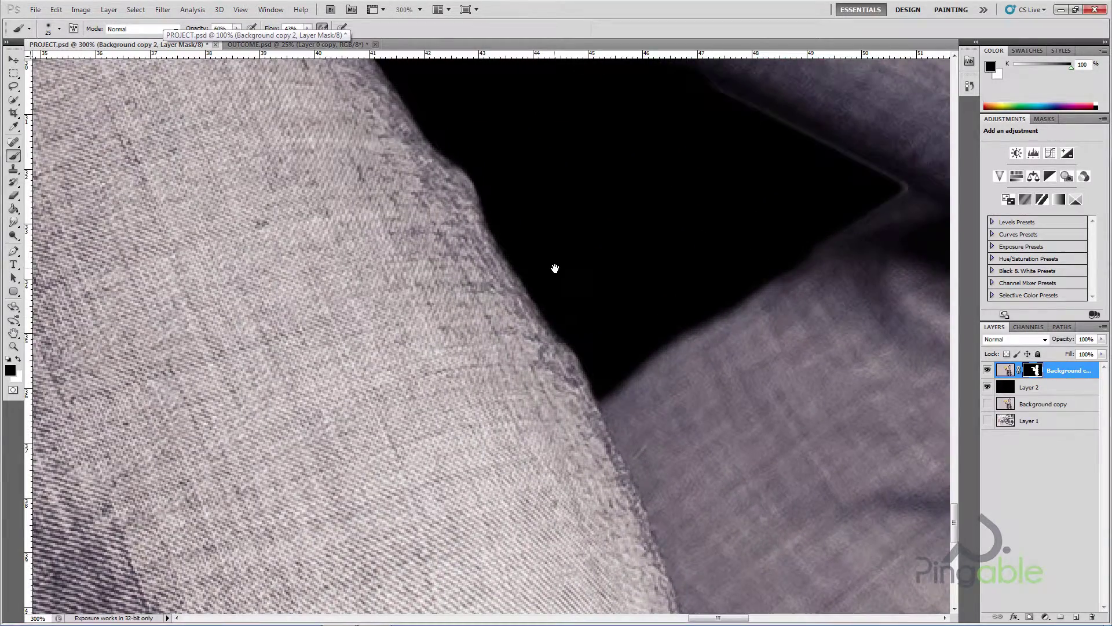
key("ctrl+plus")
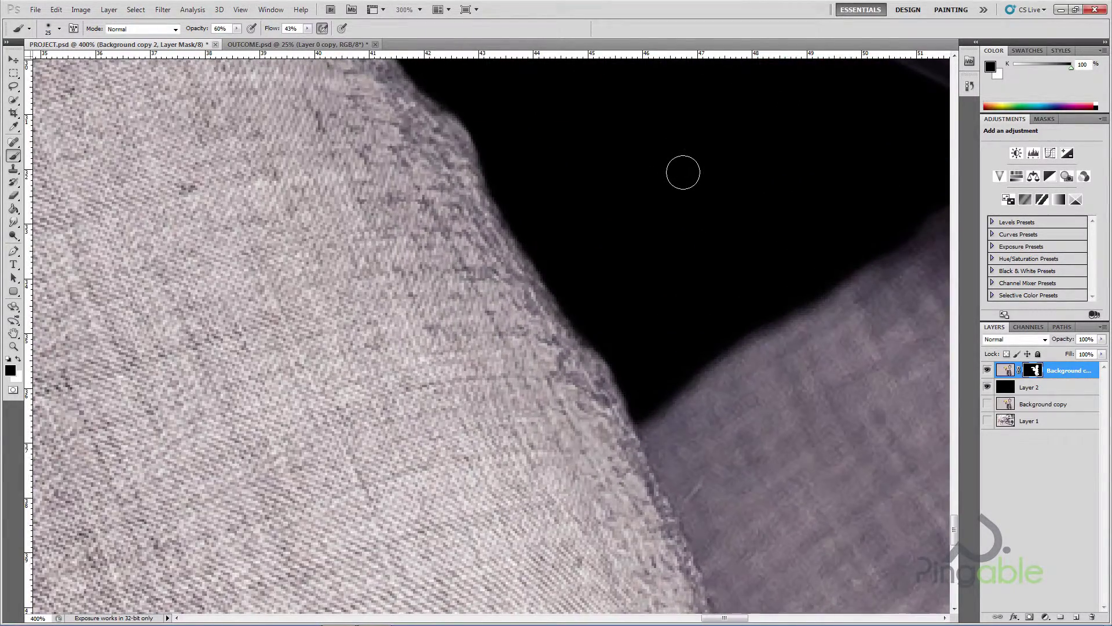
left_click_drag(838, 165, 471, 336)
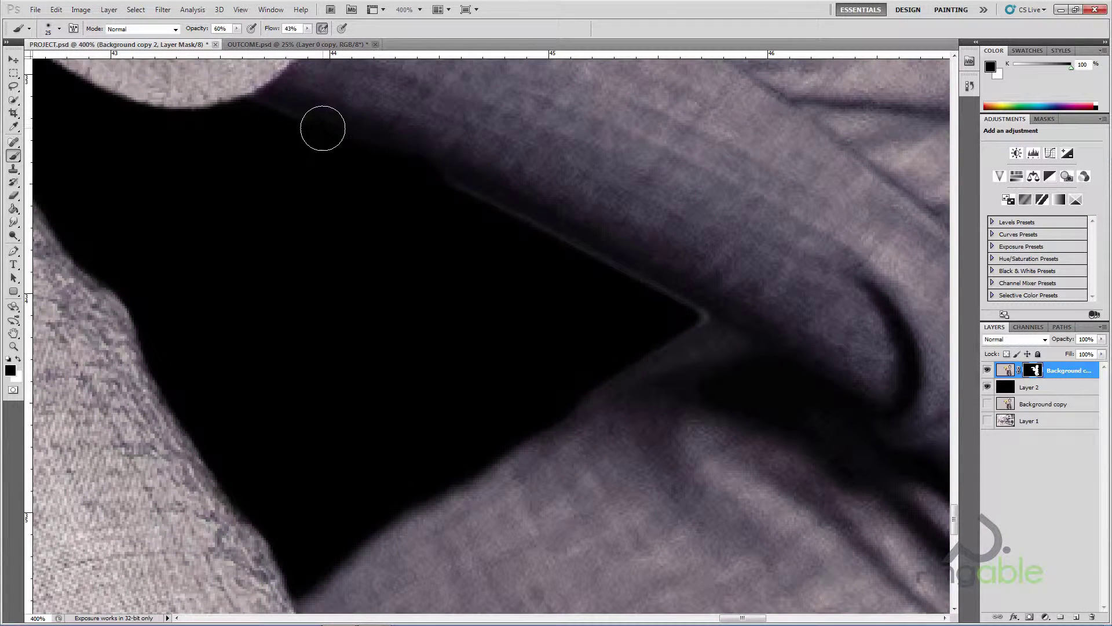
key("bracketleft")
key("bracketleft")
key("bracketleft")
key("bracketleft")
left_click_drag(671, 306, 655, 290)
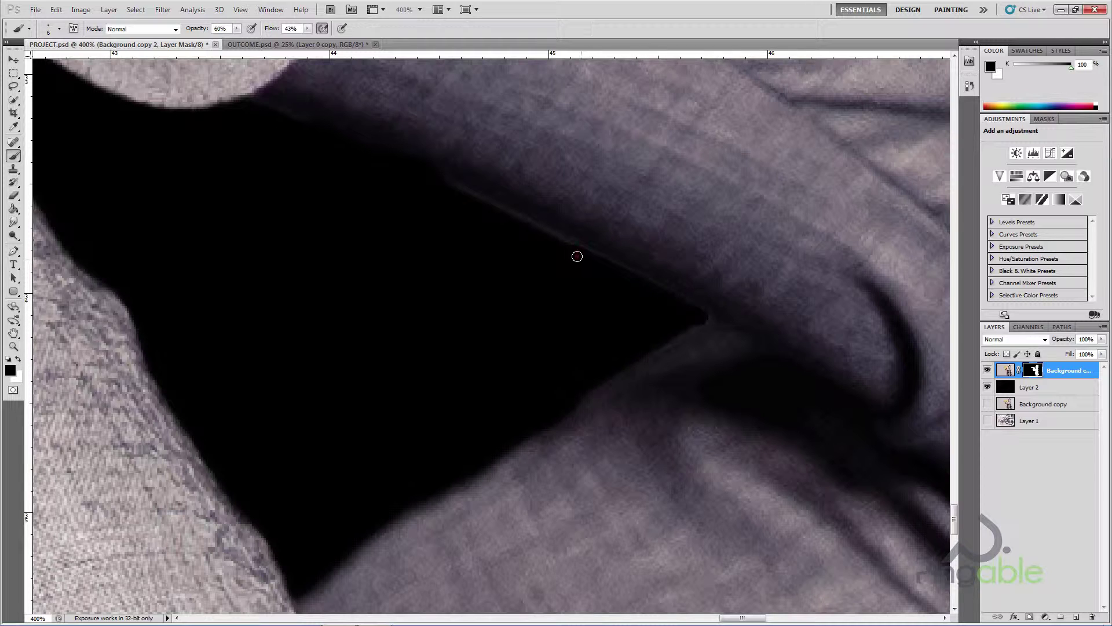
Step: Remove the light fringe along the back thigh's lower edge, from the inner corner toward the jacket, by painting black on the mask
mouse_move(542, 239)
left_mouse_down()
mouse_move(580, 256)
mouse_move(542, 238)
left_mouse_up()
mouse_move(629, 270)
left_mouse_down()
mouse_move(515, 223)
mouse_move(612, 267)
left_mouse_up()
mouse_move(592, 259)
left_mouse_down()
mouse_move(703, 310)
mouse_move(684, 307)
left_mouse_up()
left_click(609, 263)
left_click(510, 219)
left_click(552, 240)
left_click(449, 186)
left_click(459, 189)
left_click_drag(486, 206, 510, 218)
left_click_drag(440, 183, 564, 241)
left_click_drag(502, 212, 566, 243)
left_click_drag(500, 209, 613, 262)
mouse_move(553, 241)
left_mouse_down()
mouse_move(667, 289)
mouse_move(705, 322)
left_mouse_up()
key("space")
left_click_drag(250, 232, 466, 326)
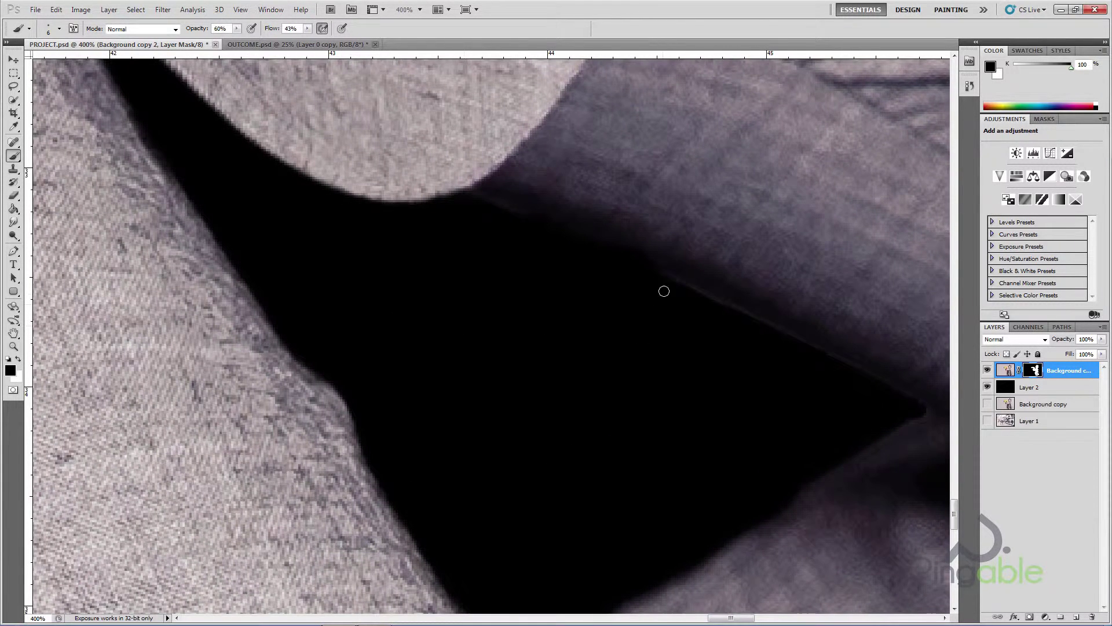
mouse_move(663, 278)
left_mouse_down()
mouse_move(699, 300)
mouse_move(659, 277)
mouse_move(764, 321)
mouse_move(758, 333)
mouse_move(660, 275)
left_mouse_up()
Step: Remove the light fringes in the gaps between the lowered hand's fingers by painting black on the mask
key("ctrl+minus")
key("ctrl+minus")
key("ctrl+minus")
key("ctrl+minus")
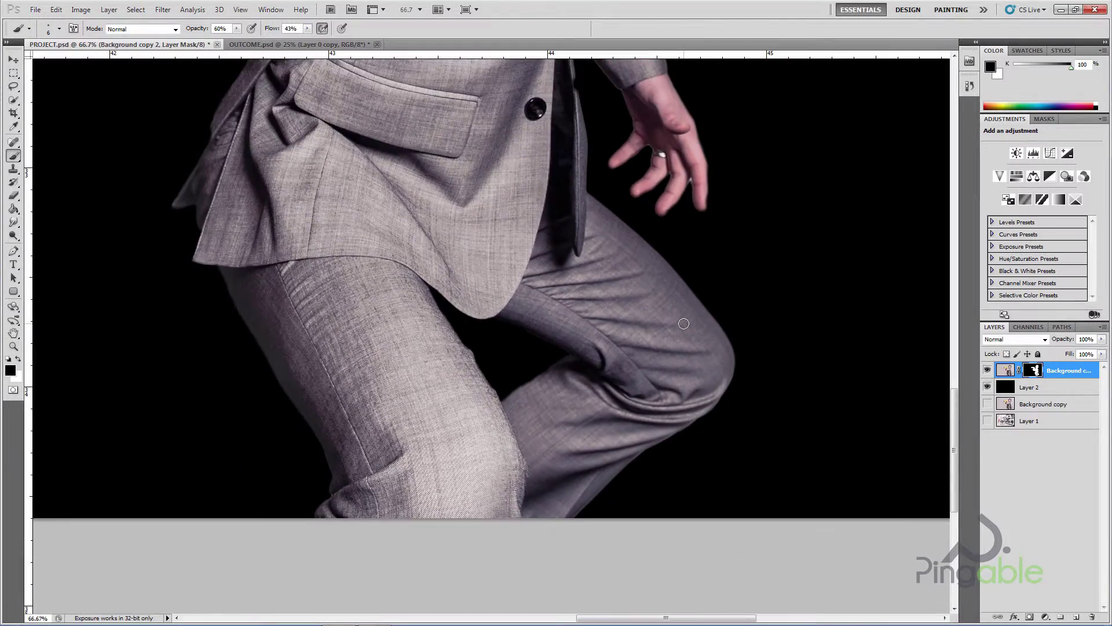
key("ctrl+minus")
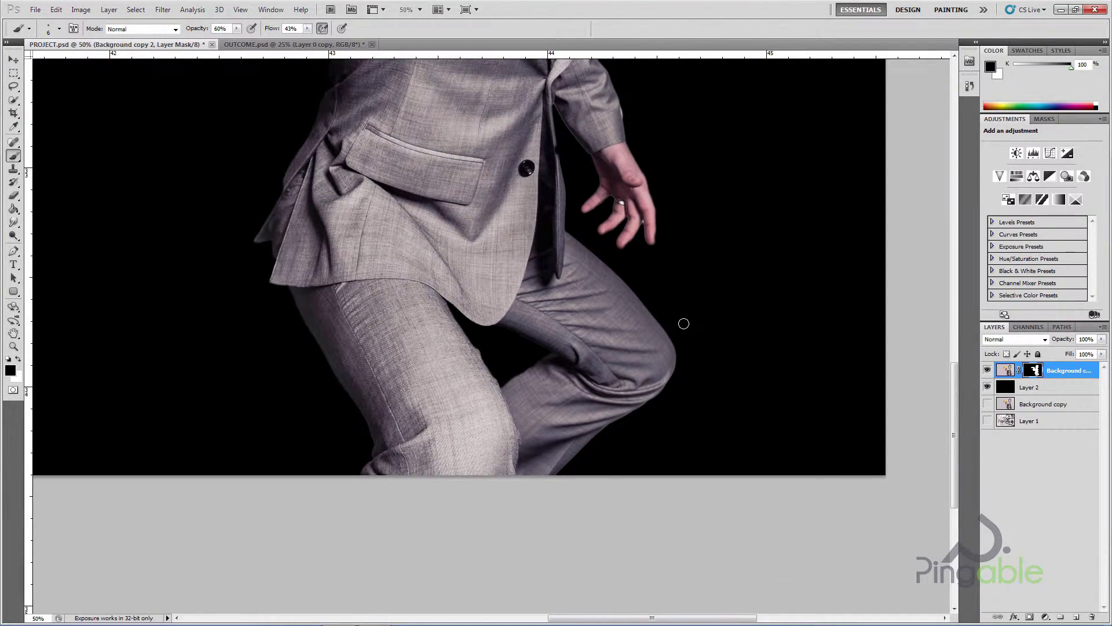
key("ctrl+plus")
key("ctrl+plus")
key("ctrl+plus")
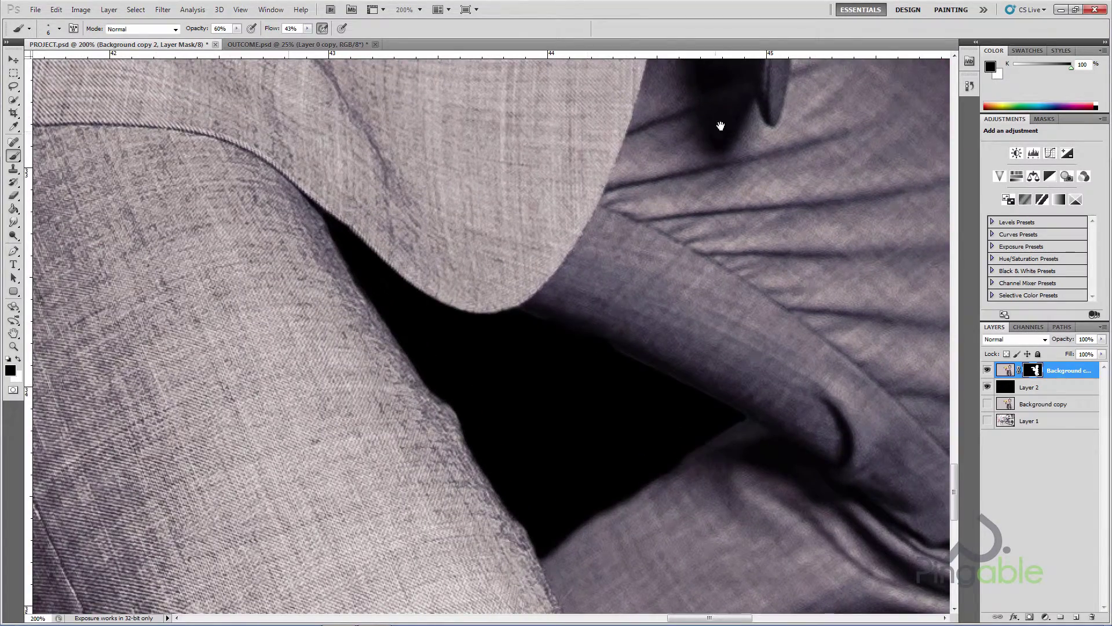
left_click_drag(720, 126, 502, 311)
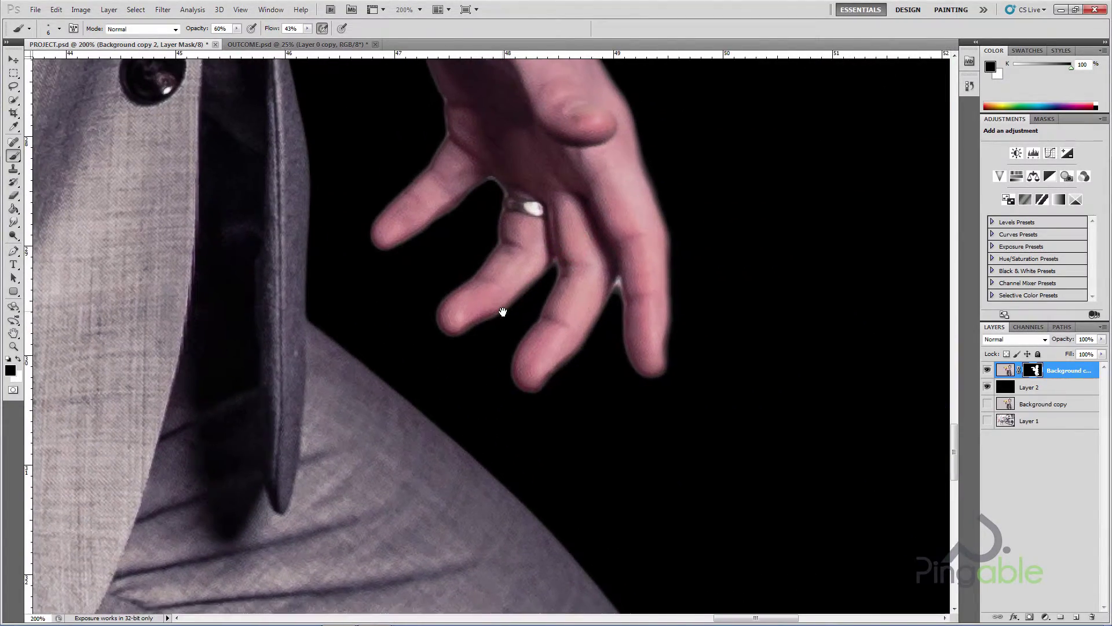
key("ctrl+plus")
key("ctrl+plus")
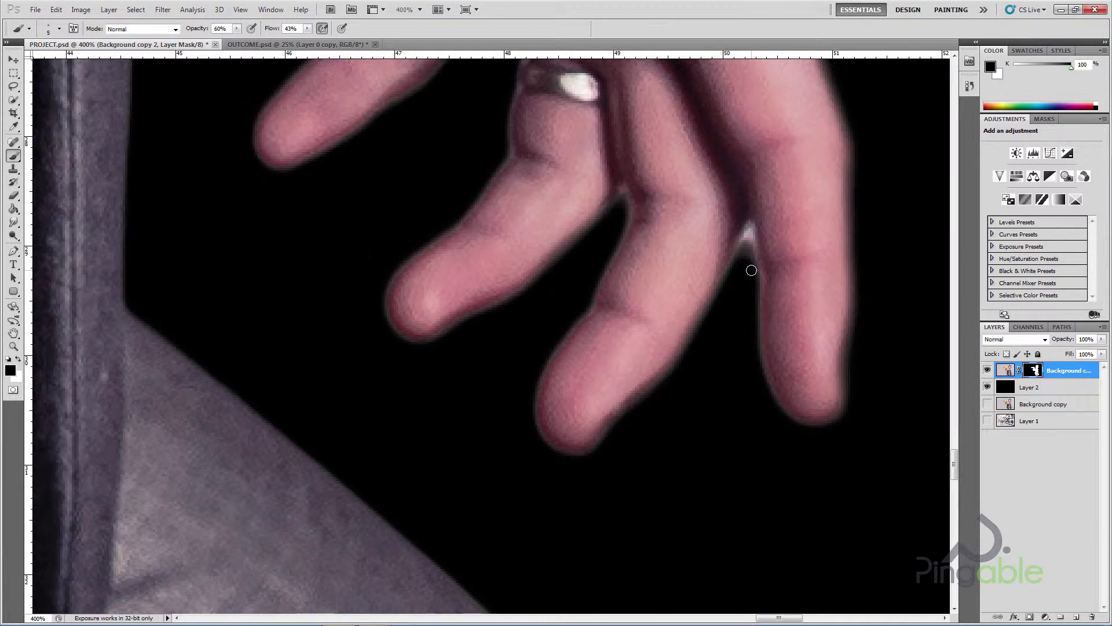
key("ctrl+plus")
left_click_drag(708, 224, 504, 303)
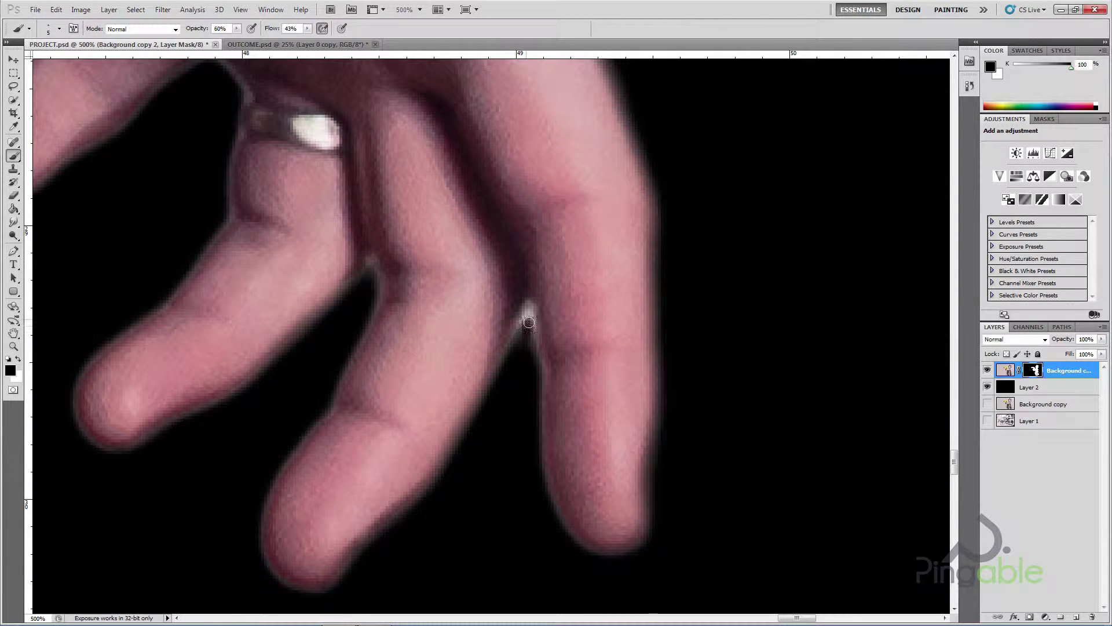
mouse_move(526, 314)
left_mouse_down()
mouse_move(517, 351)
mouse_move(527, 343)
mouse_move(530, 353)
left_mouse_up()
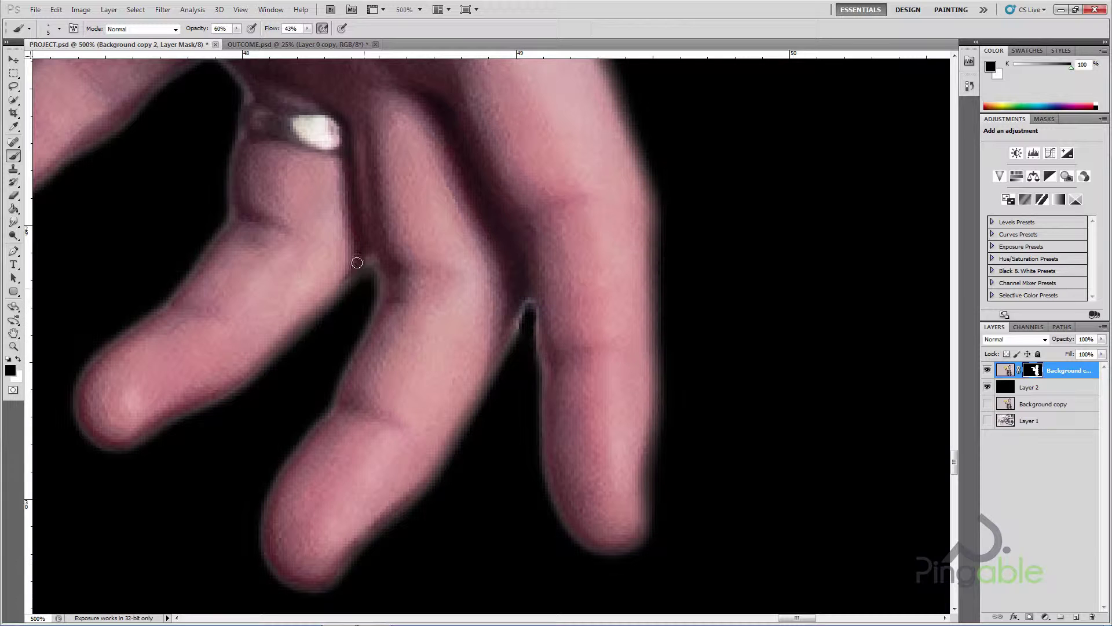
left_click_drag(366, 279, 367, 261)
left_click_drag(526, 312, 526, 334)
Step: Paint black on the mask along the hand's inner edge, in the gap beside the ring and at the little finger's base
left_click_drag(184, 192, 434, 376)
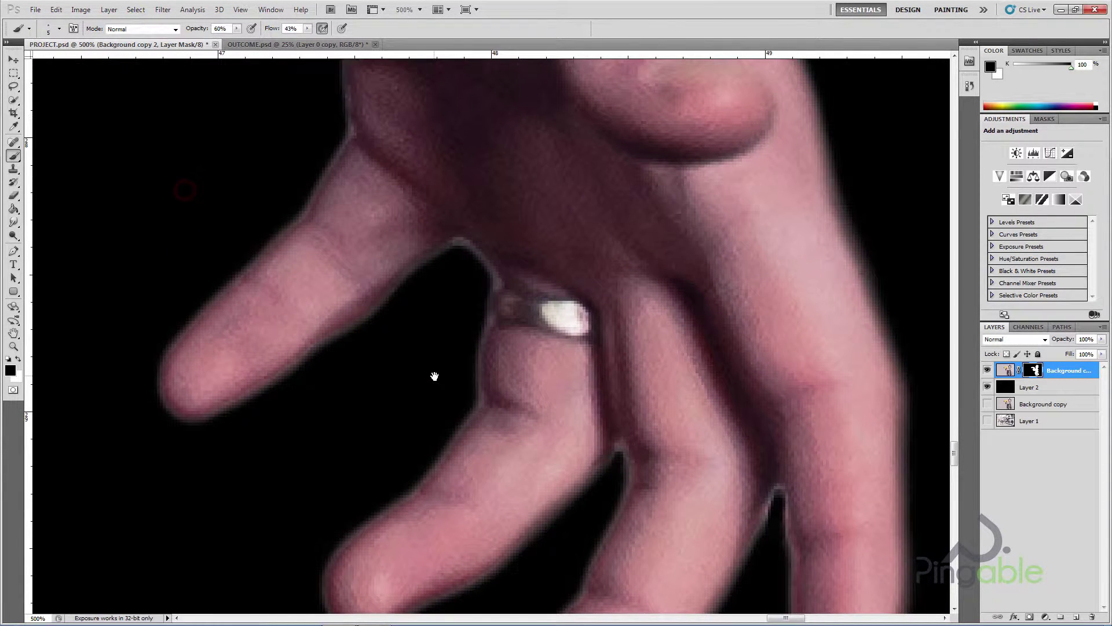
mouse_move(482, 287)
left_mouse_down()
mouse_move(451, 248)
mouse_move(472, 250)
mouse_move(469, 296)
left_mouse_up()
left_click_drag(260, 199, 326, 356)
left_click_drag(382, 333, 392, 322)
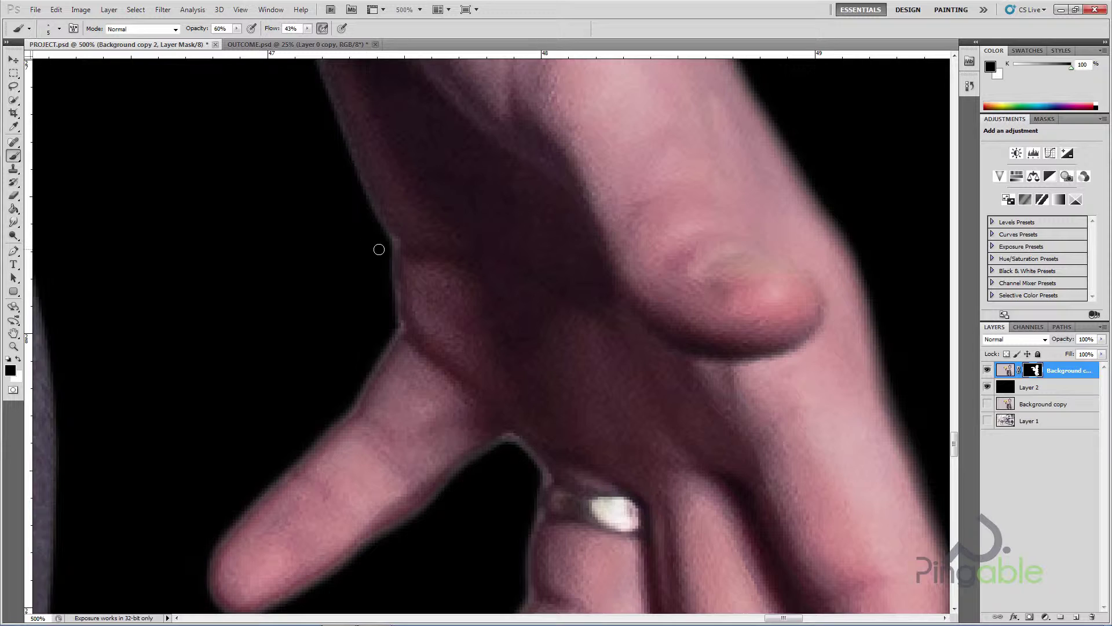
key("ctrl+1")
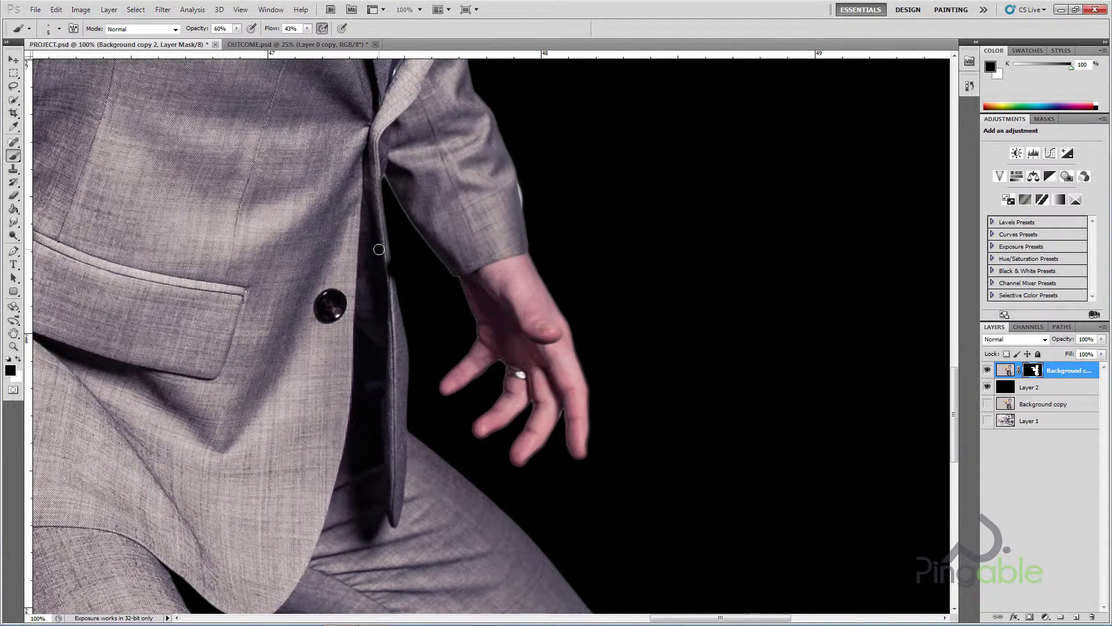
Step: Remove the bright fringe on the outer edge of the lowered arm's sleeve by painting black on the mask
key("ctrl+minus")
key("ctrl+plus")
key("ctrl+plus")
key("ctrl+plus")
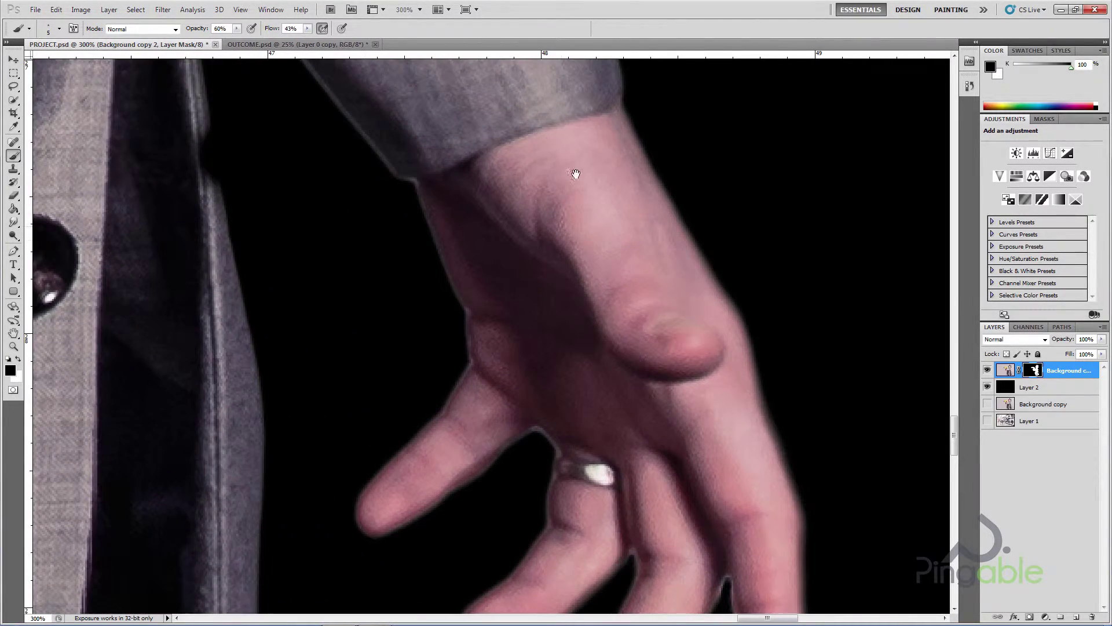
left_click_drag(581, 167, 472, 484)
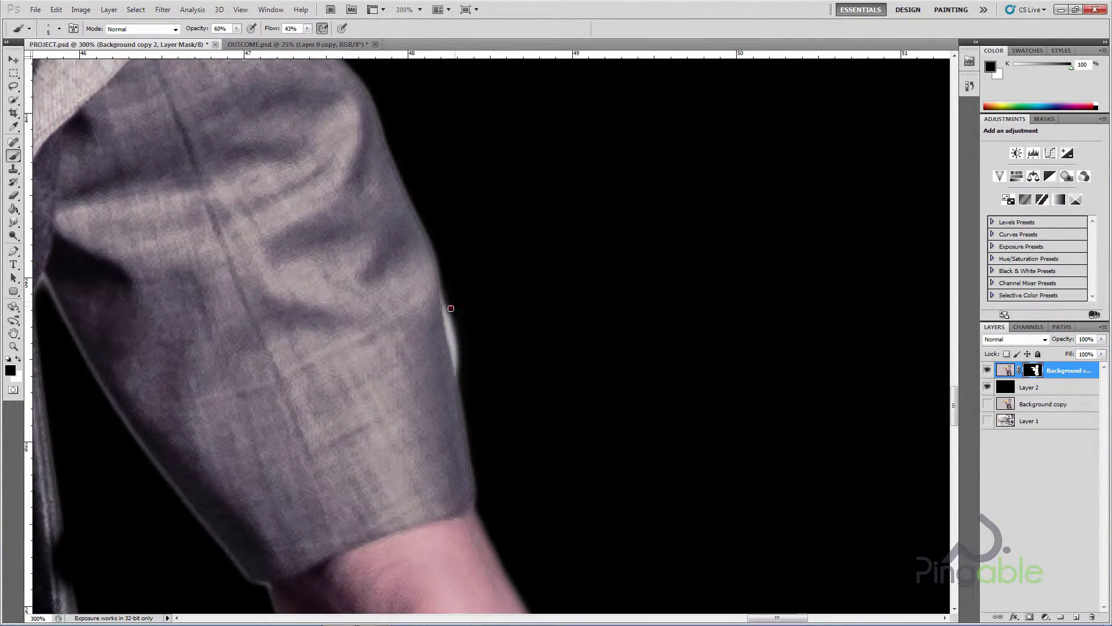
left_click_drag(451, 308, 460, 356)
Step: Paint black on the mask at the top of the gap between jacket and sleeve and at the cuff's inner corner
key("ctrl+minus")
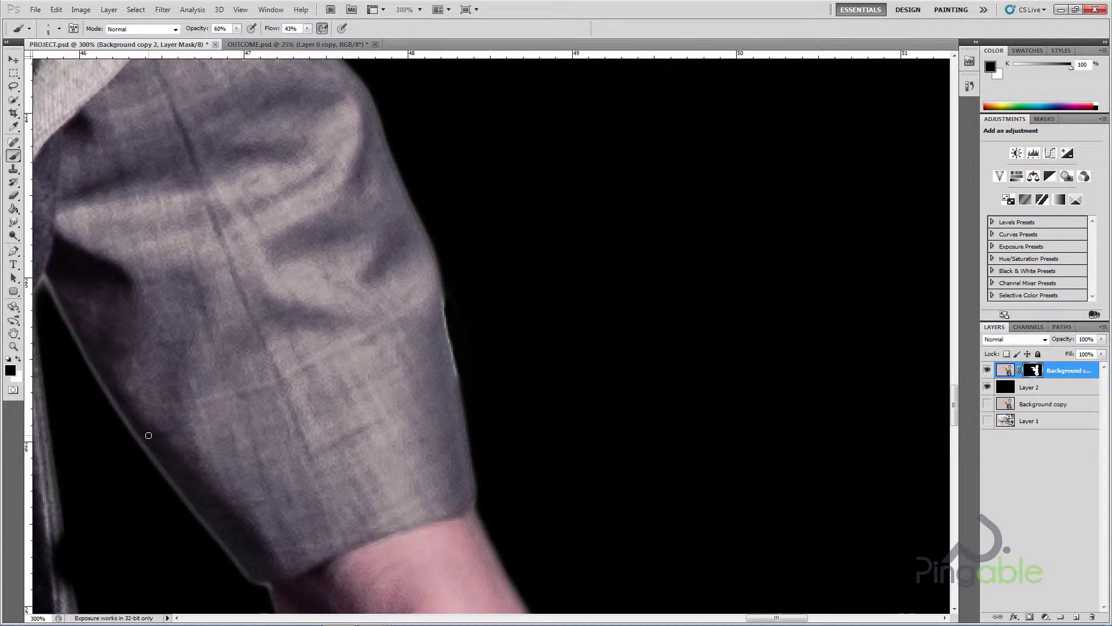
key("ctrl+plus")
key("ctrl+plus")
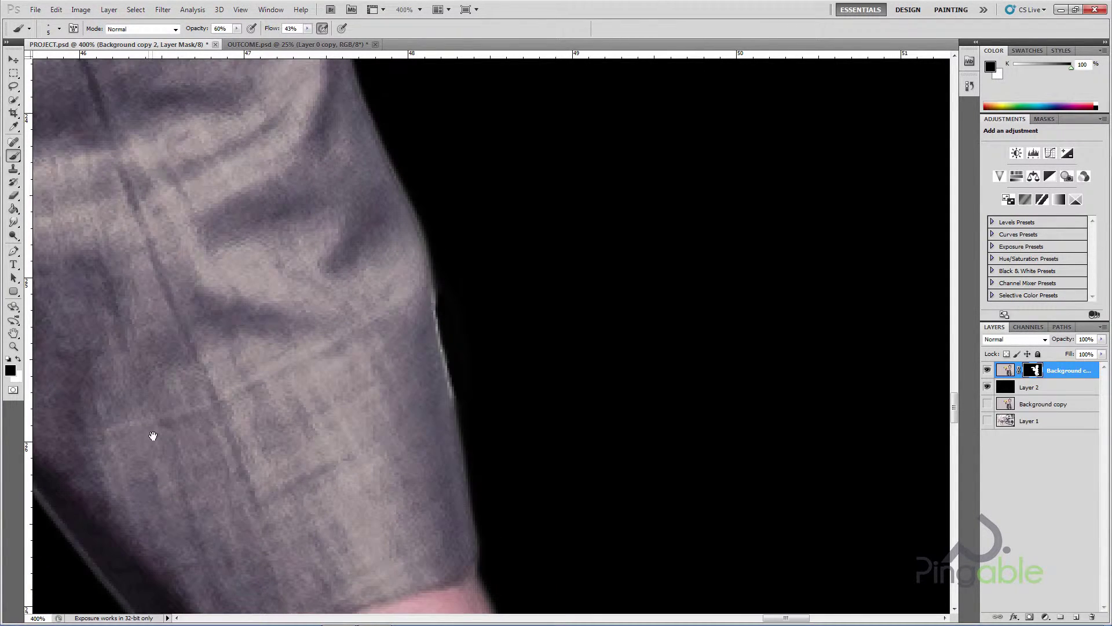
left_click_drag(168, 429, 611, 364)
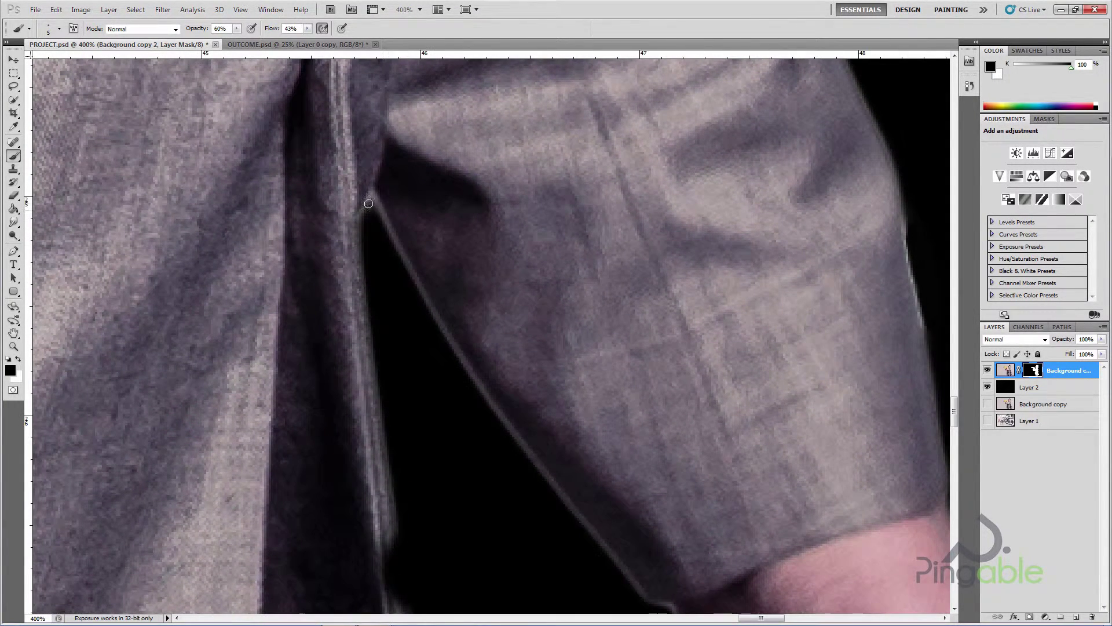
left_click(372, 207)
scroll(524, 508, "down", 2)
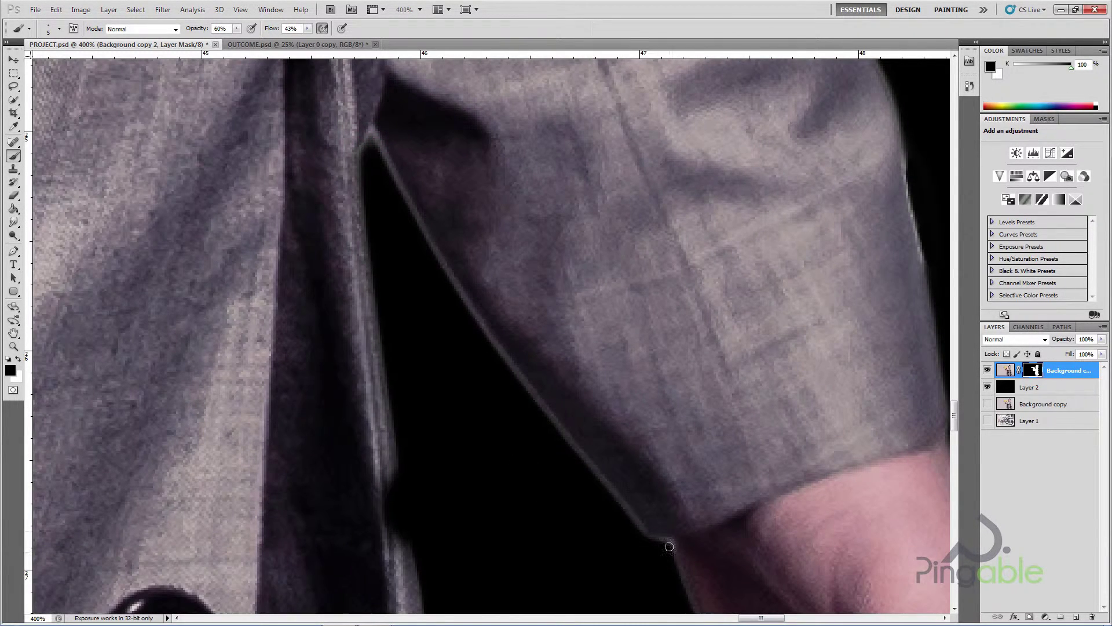
left_click_drag(663, 544, 656, 546)
Step: Review the man's mask edges against black from the jacket up to the hair, including the whole figure
key("ctrl+minus")
key("ctrl+minus")
key("ctrl+minus")
key("ctrl+minus")
key("ctrl+minus")
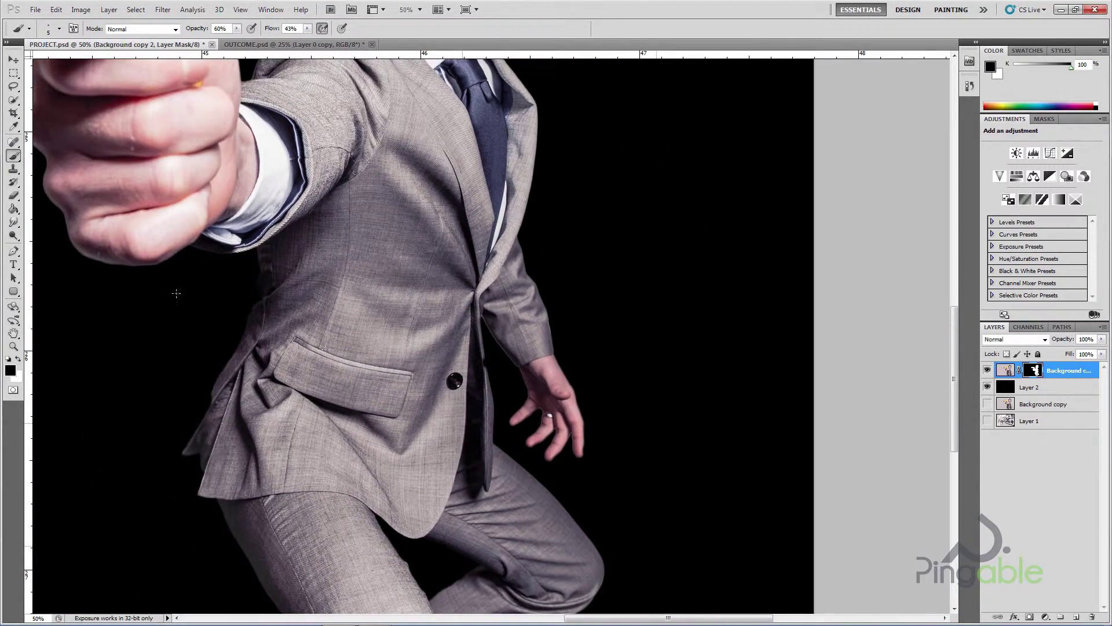
scroll(423, 336, "up", 5)
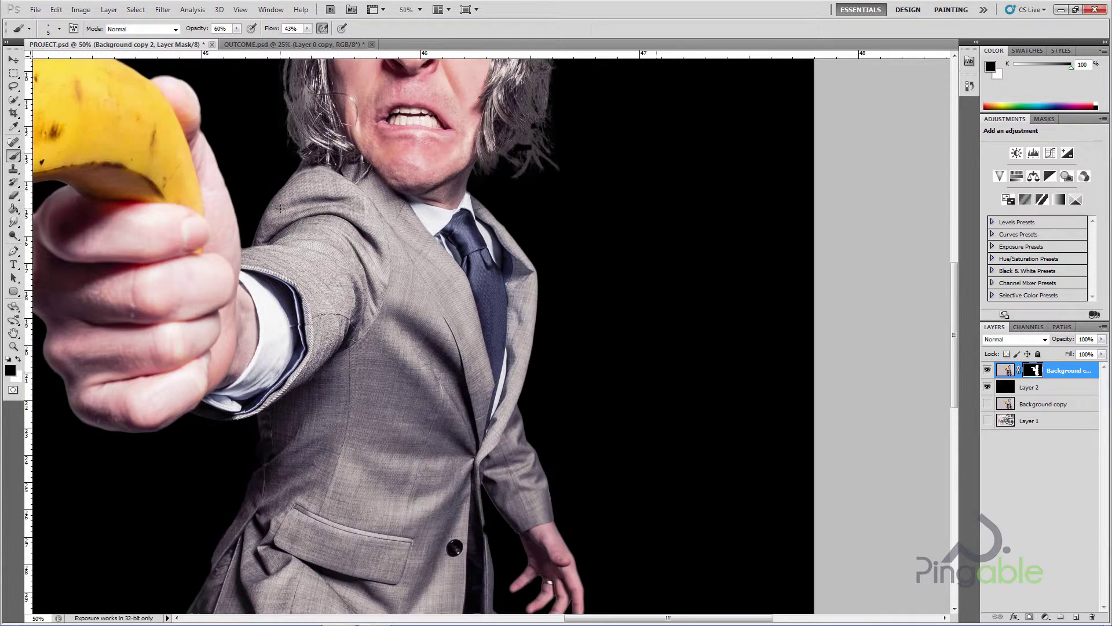
scroll(280, 209, "up", 5)
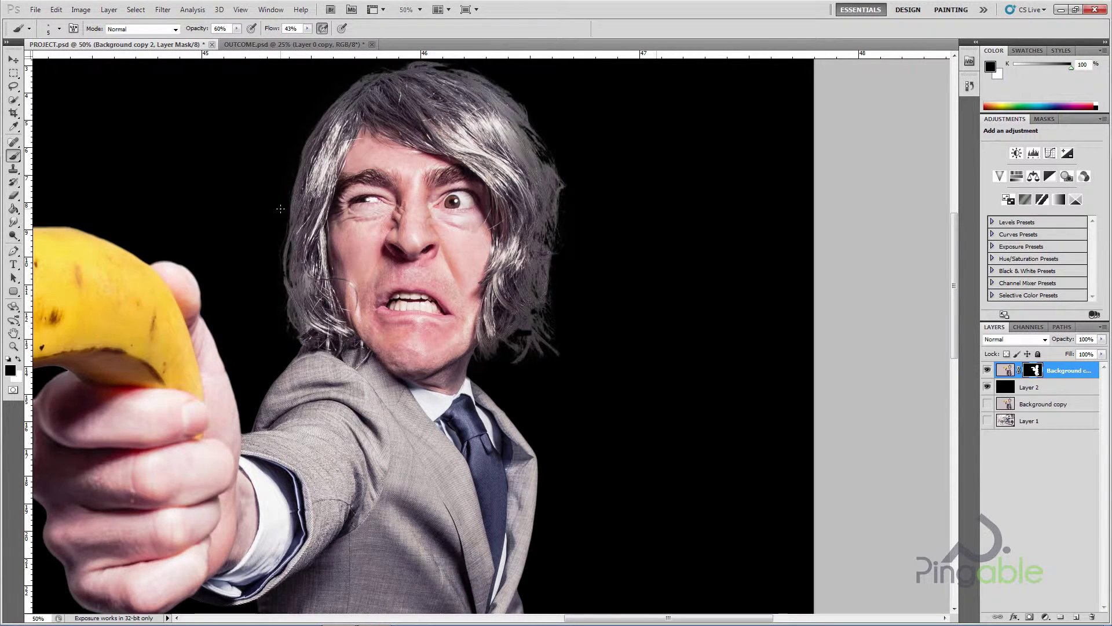
scroll(280, 208, "down", 3)
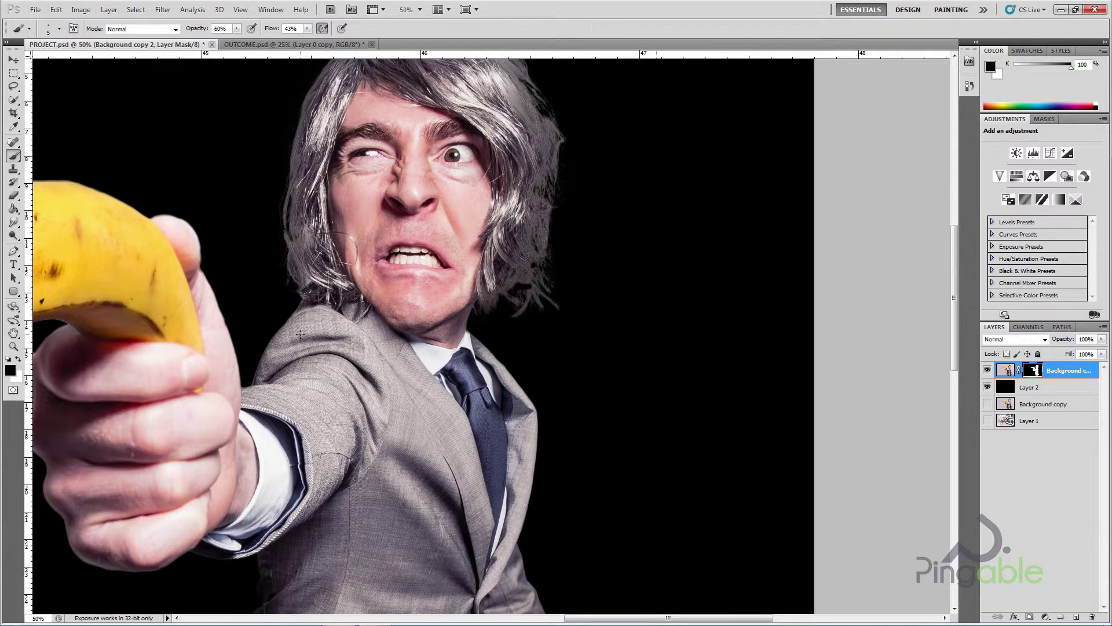
key("ctrl+minus")
key("ctrl+minus")
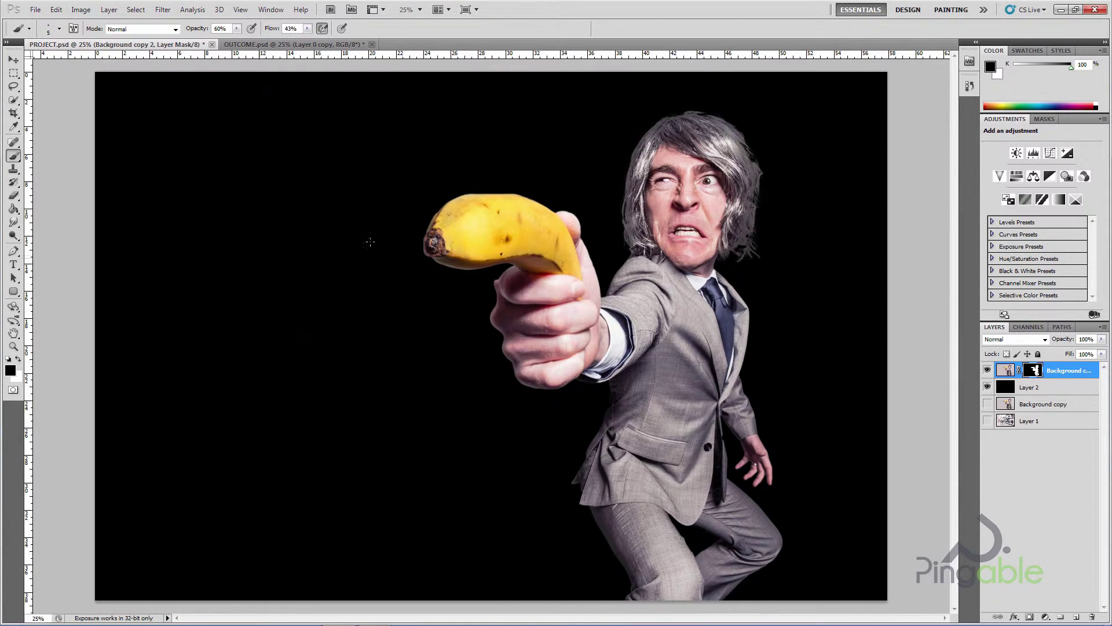
Step: Delete the black Layer 2 and the Background copy layer, and show the laundromat photo on Layer 1
left_click(987, 387)
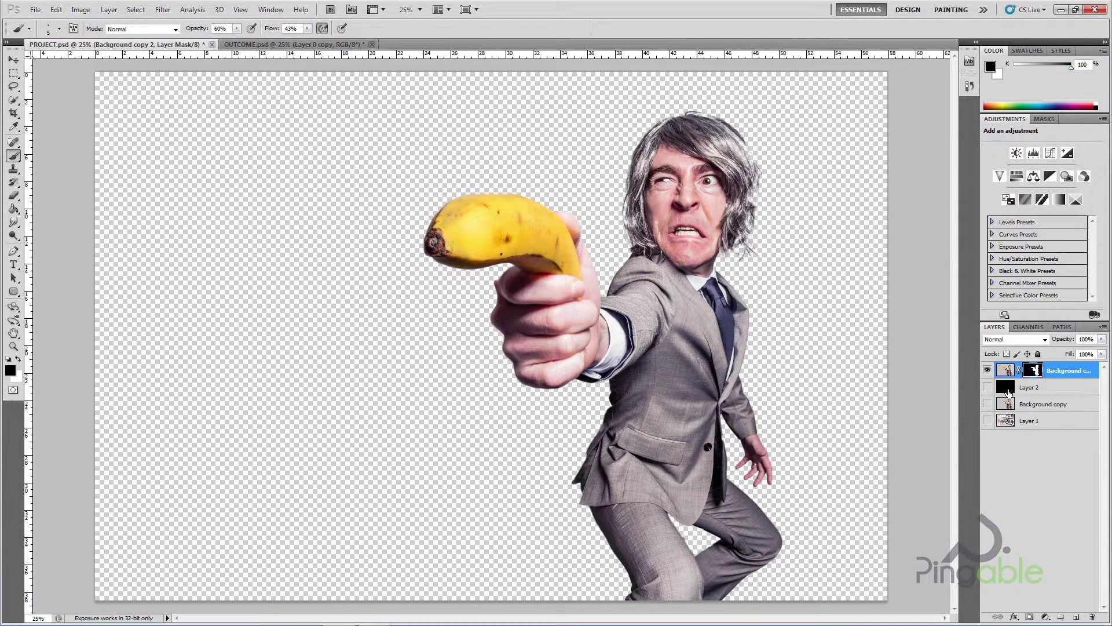
left_click(1009, 390)
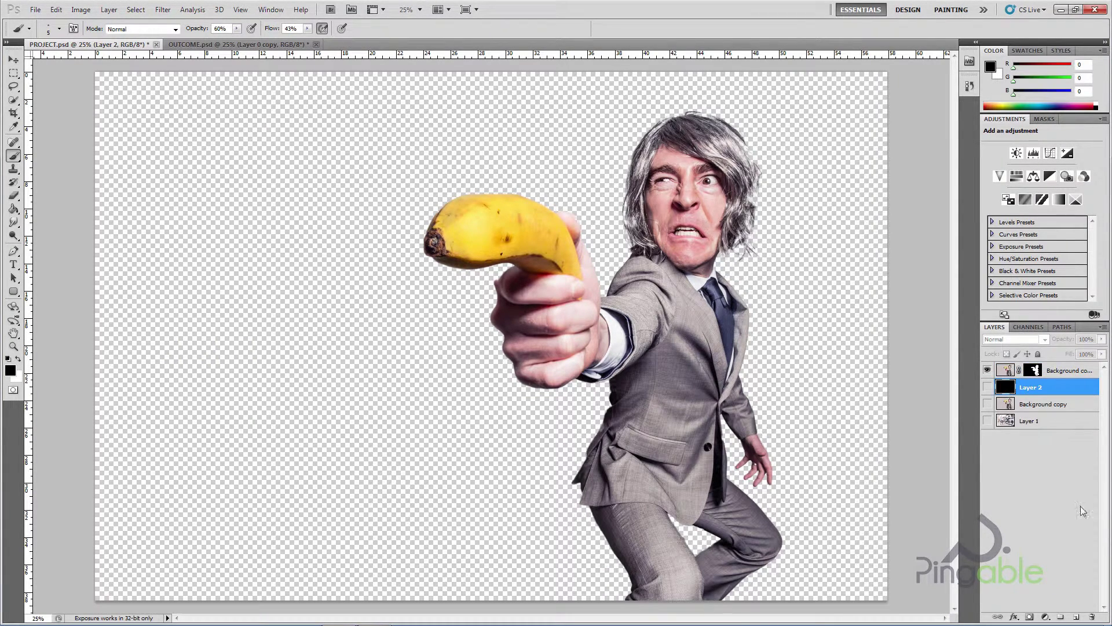
left_click(1035, 405, "shift")
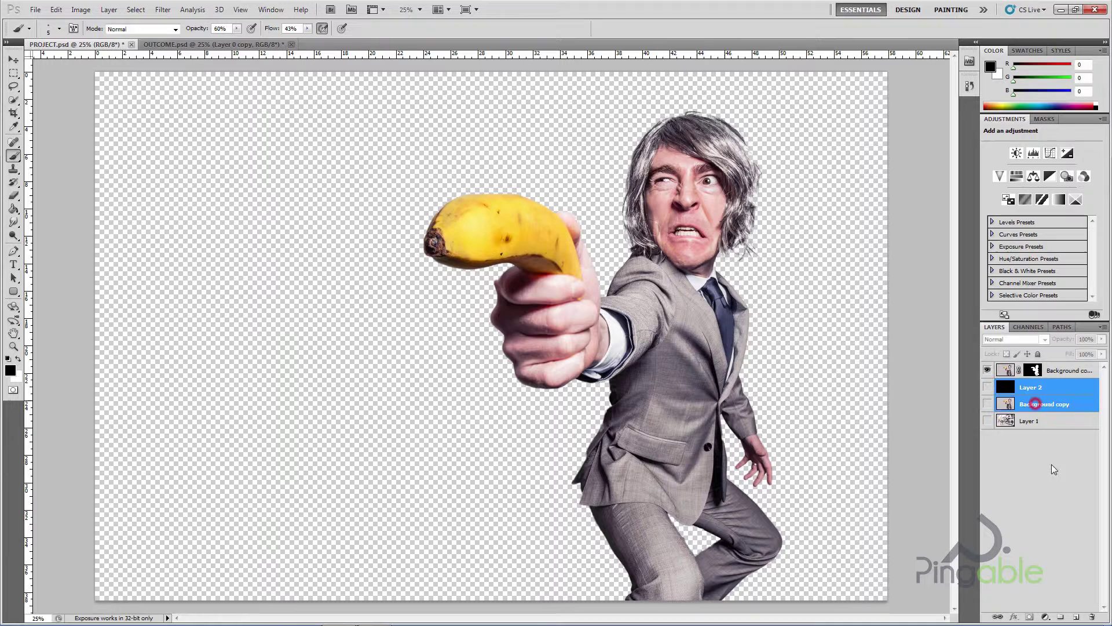
left_click(1090, 617)
left_click(533, 234)
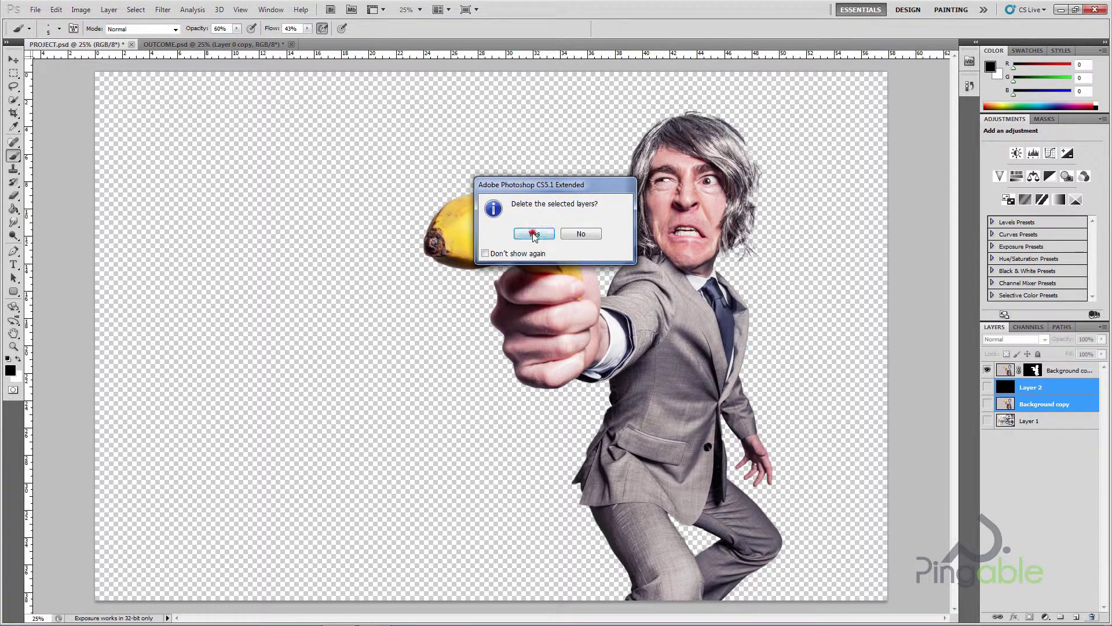
left_click(987, 387)
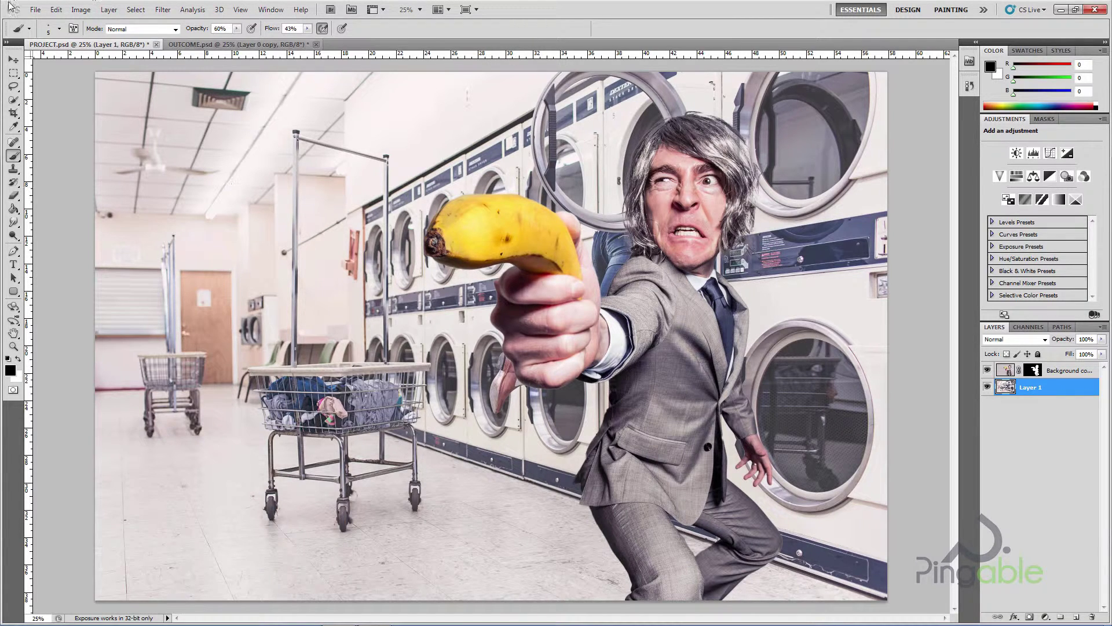
Step: Move the masked banana man to the left side of the laundromat photo, in front of the laundry cart
left_click(13, 60)
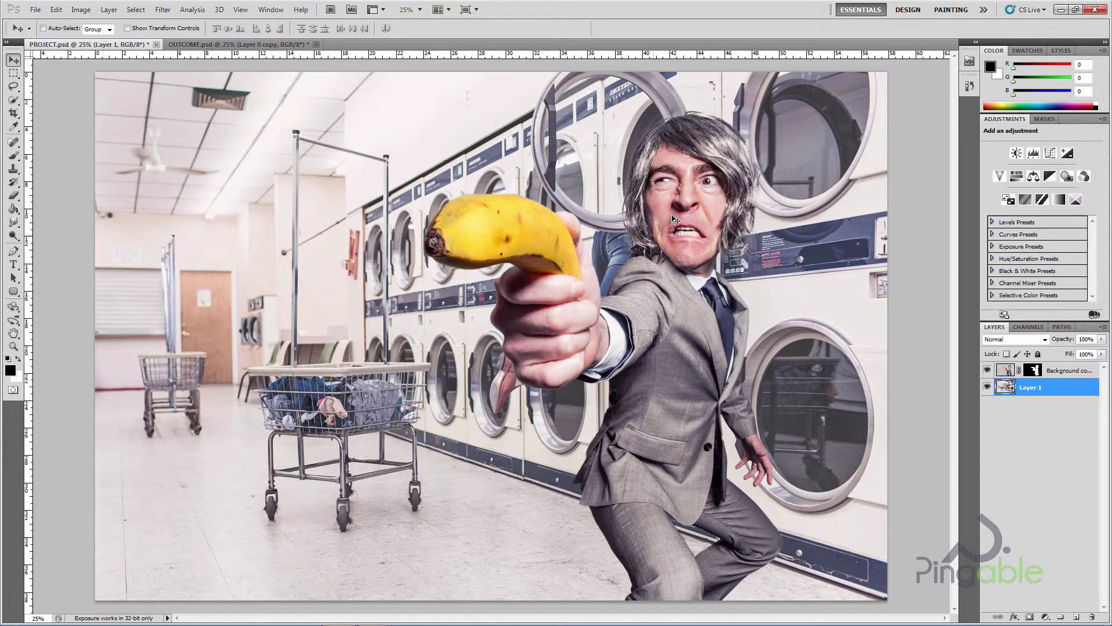
left_click_drag(693, 231, 588, 226)
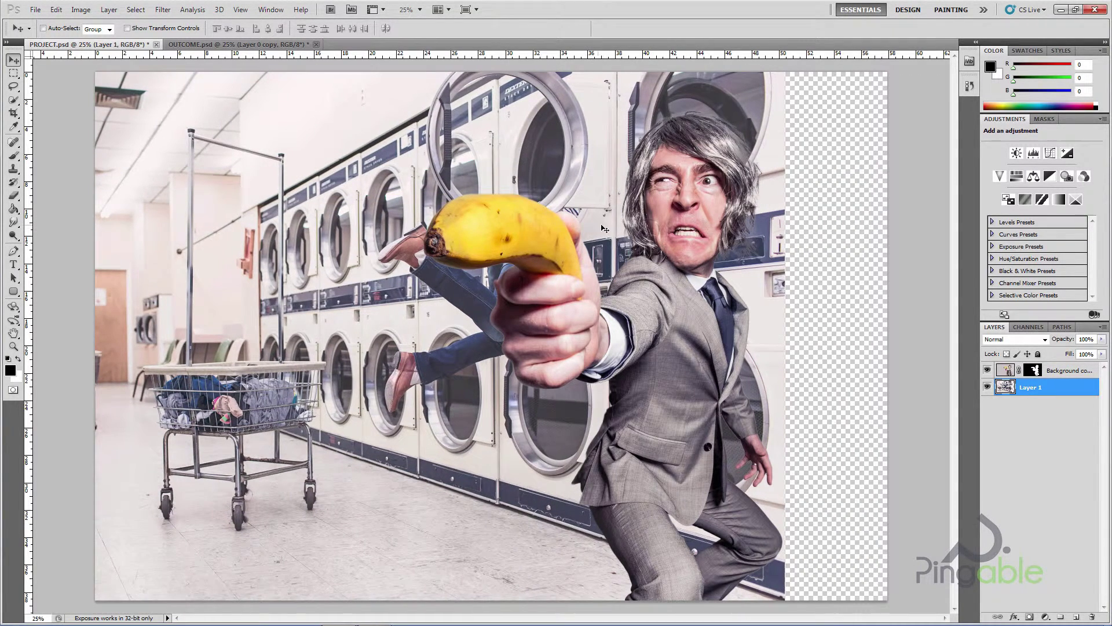
key("ctrl+z")
left_click(1006, 371)
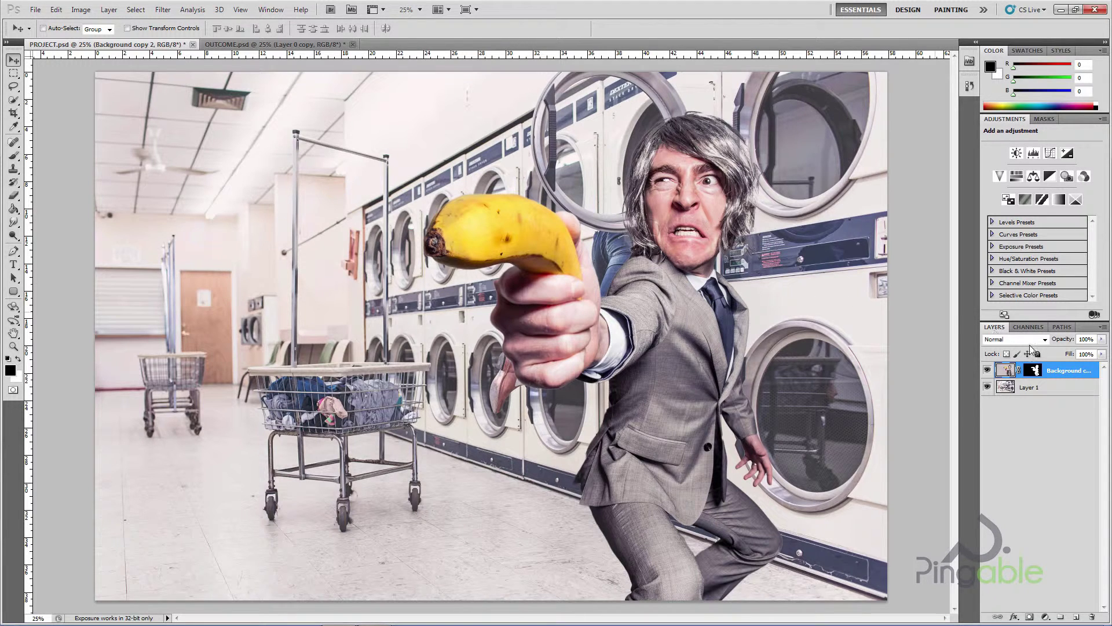
left_click(1035, 371)
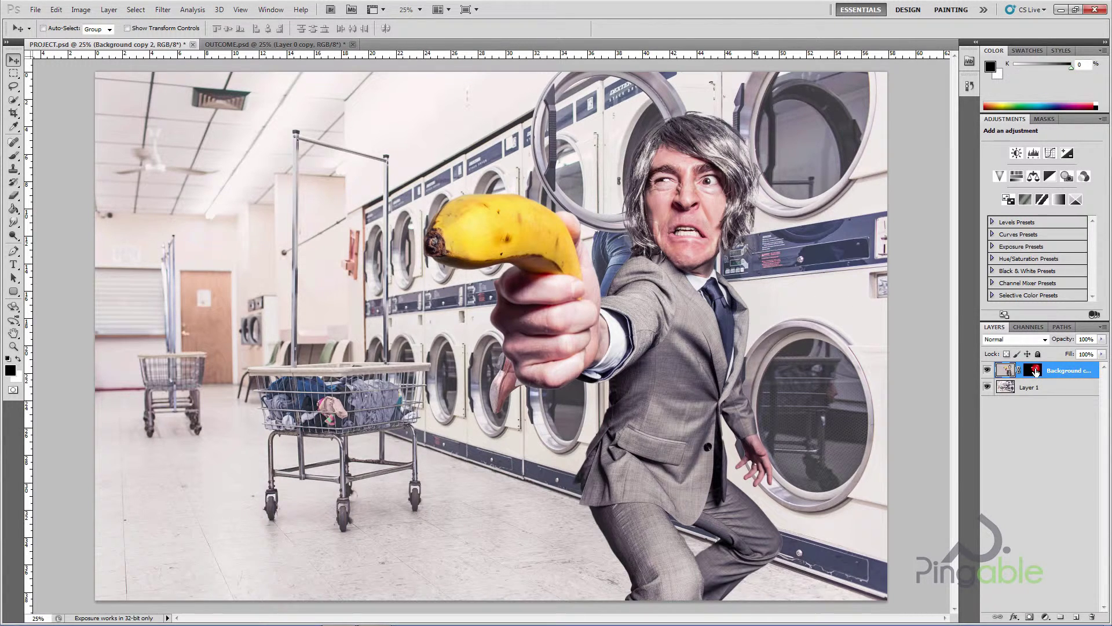
left_click(1005, 371)
left_click_drag(659, 314, 305, 317)
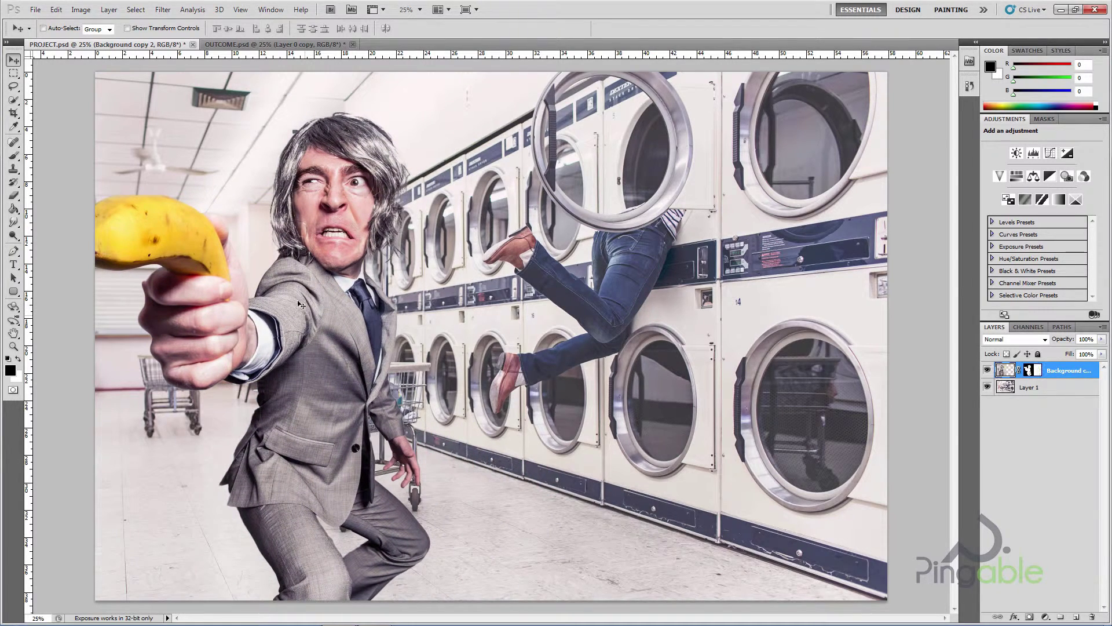
Step: Scale the banana man's layer down proportionally with Free Transform to about three quarters of its size, keeping his legs at the photo's lower edge
left_click(81, 10)
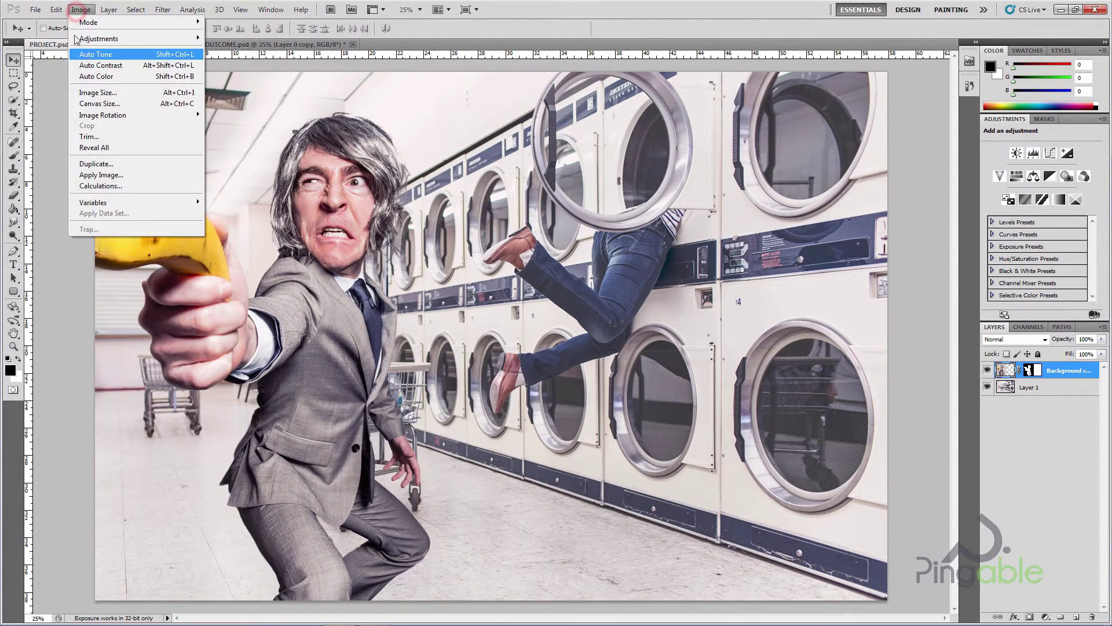
mouse_move(56, 10)
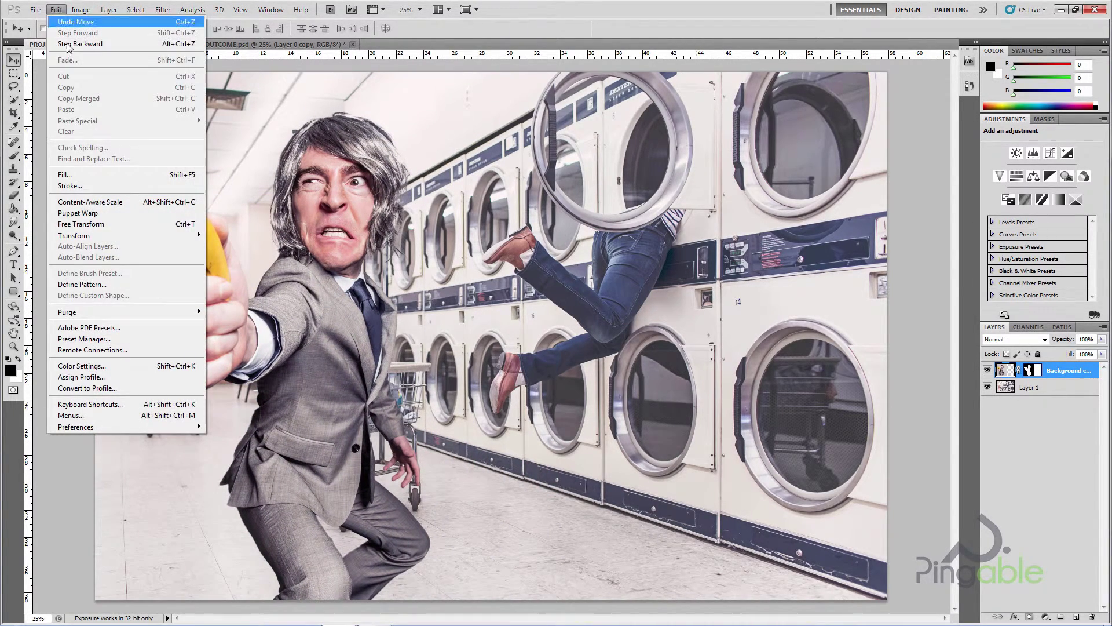
left_click(162, 226)
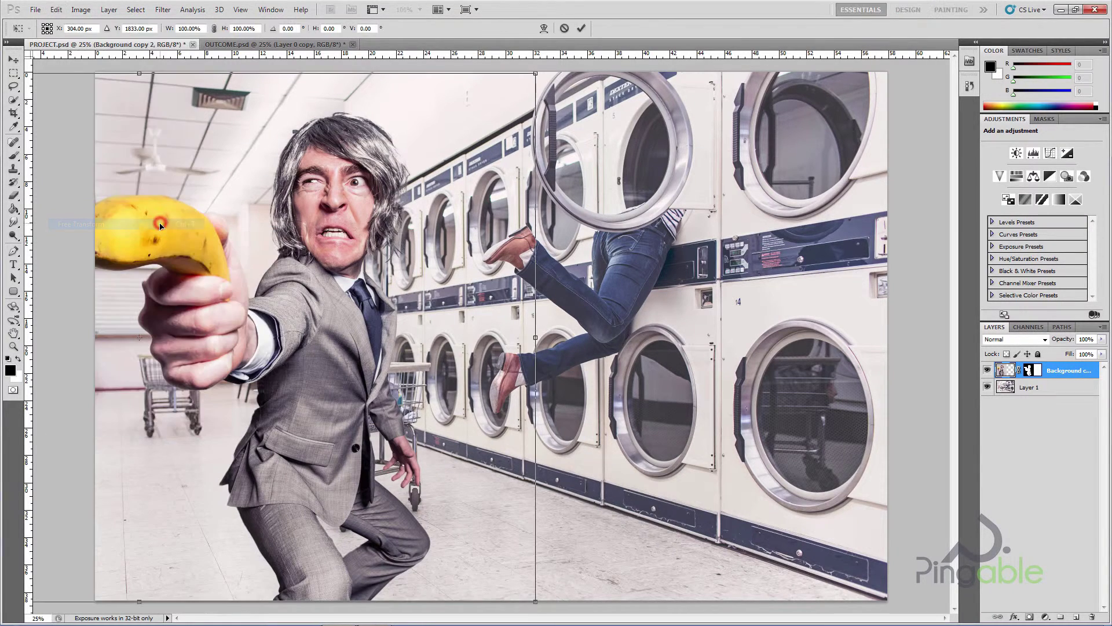
key("ctrl+minus")
key("ctrl+minus")
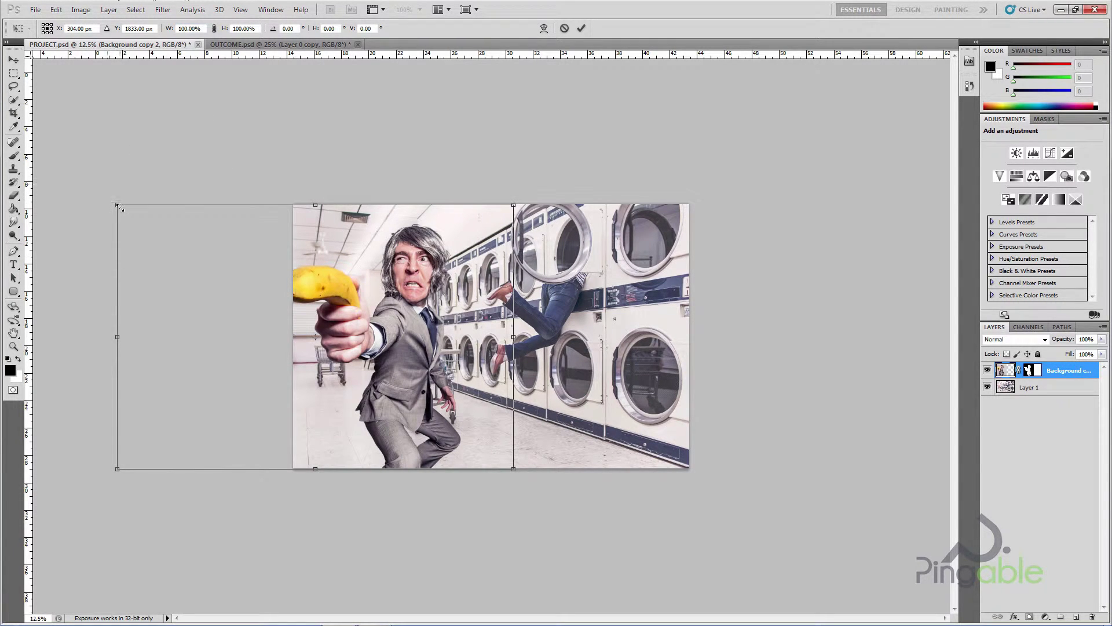
left_click_drag(121, 209, 203, 288)
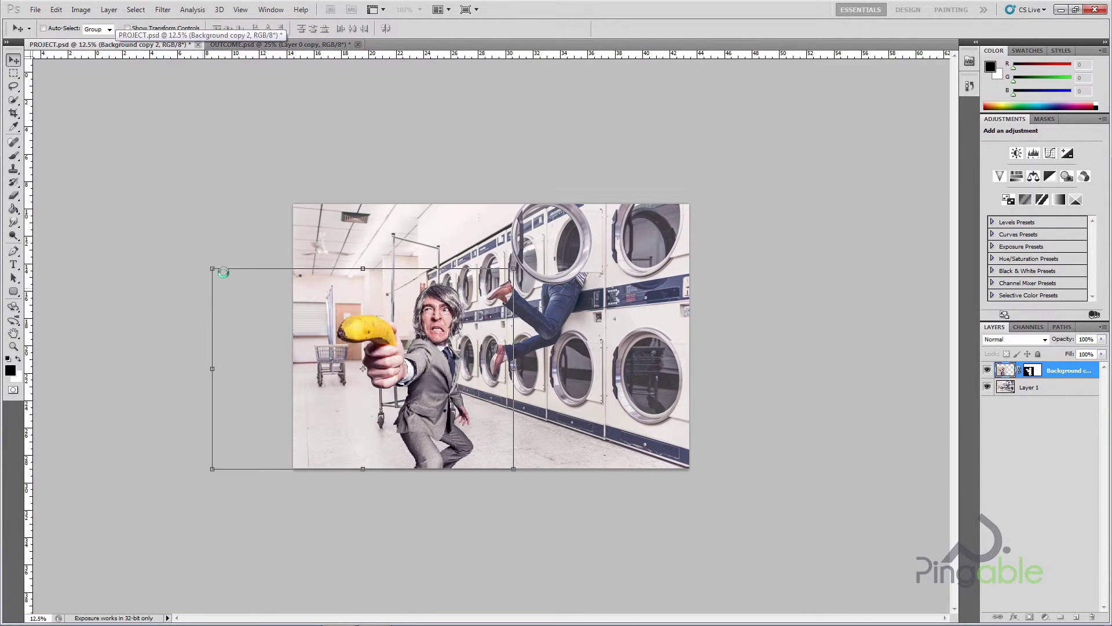
double_click(219, 267)
Step: Flip the banana man horizontally and place him at the photo's left side, with the banana pointing toward the washing machines
left_click(56, 10)
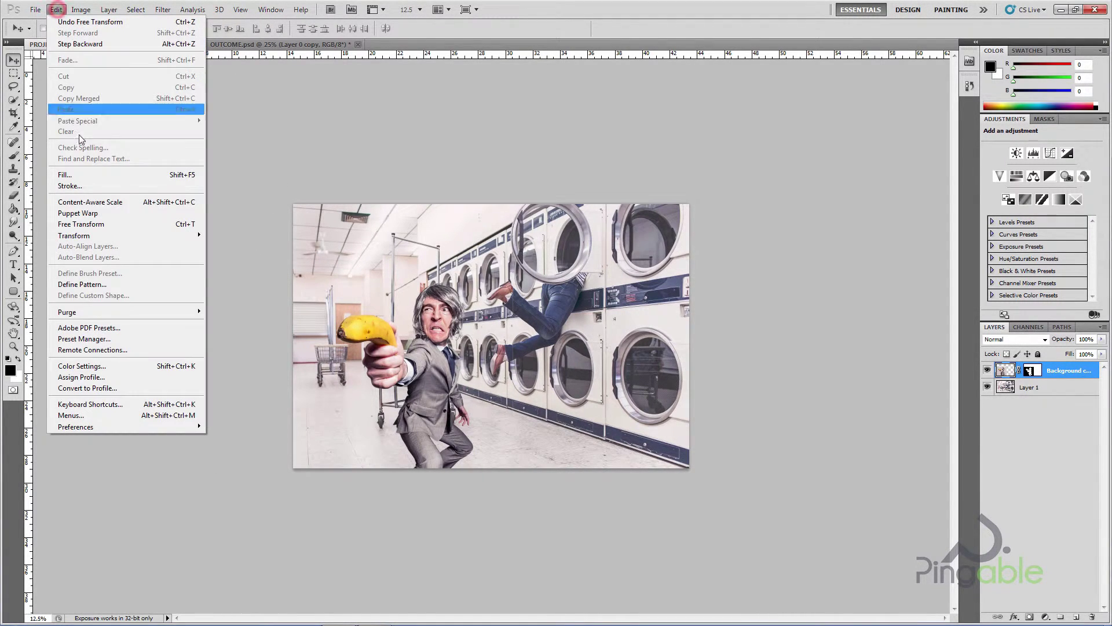
mouse_move(173, 237)
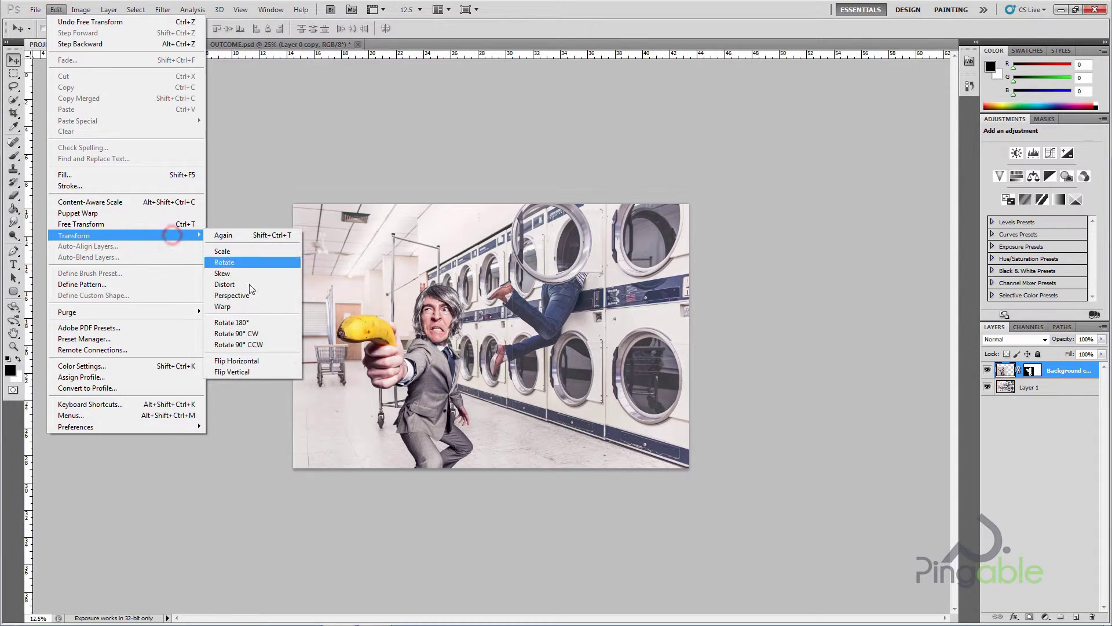
left_click(255, 362)
left_click_drag(319, 380, 377, 383)
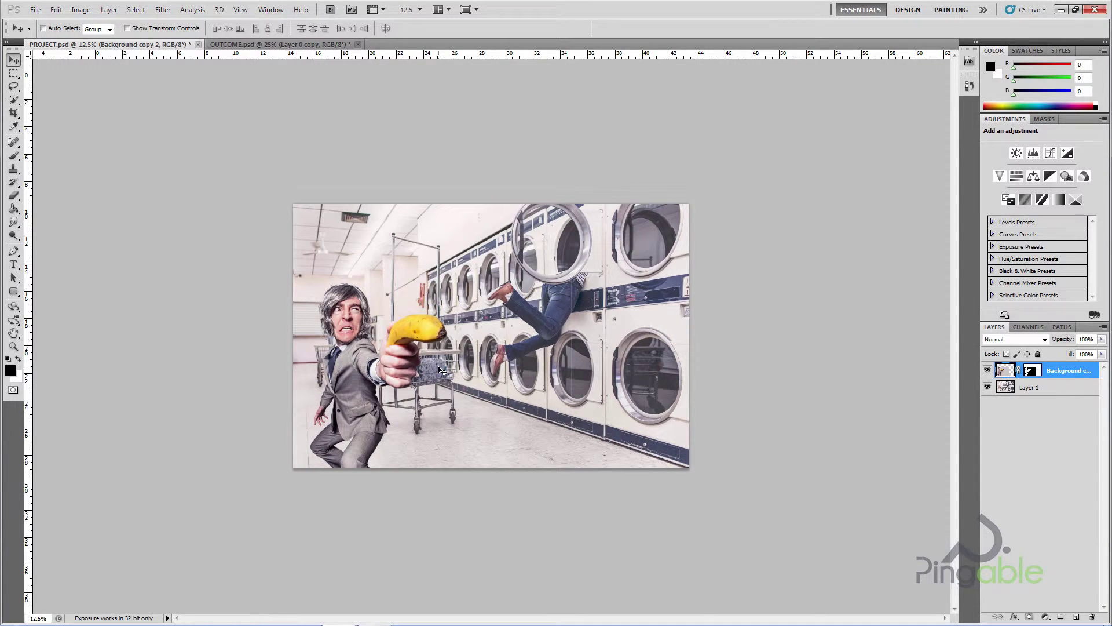
key("shift+Right")
key("shift+Right")
key("shift+Right")
key("shift+Right")
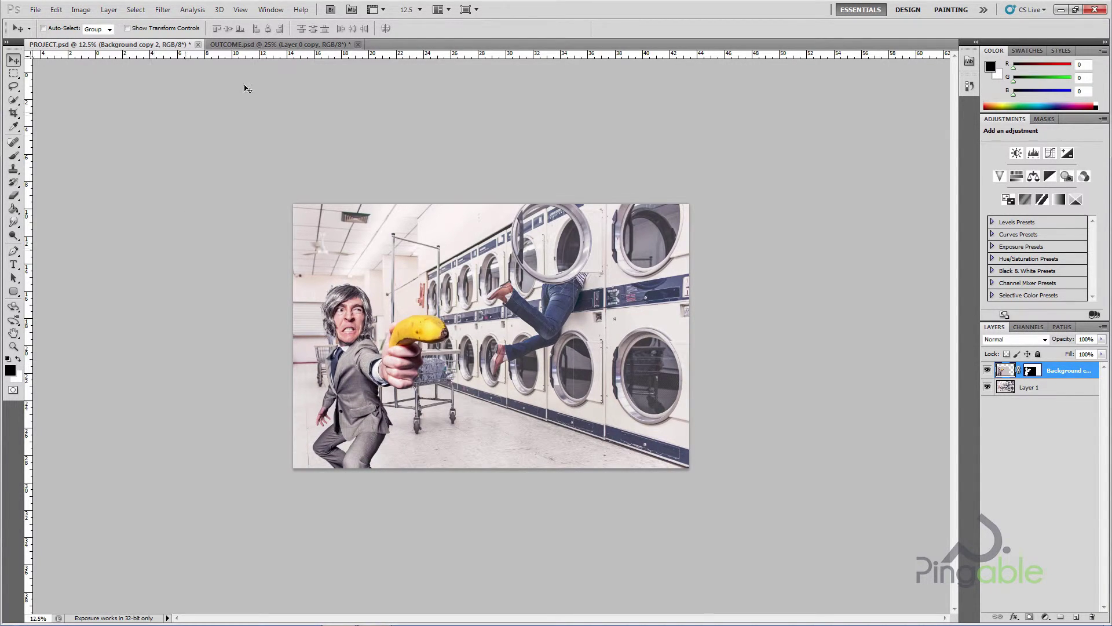
Step: Using OUTCOME.psd as reference, mute the man's colors in PROJECT.psd with Vibrance at -56 and a reduced Saturation
left_click(278, 45)
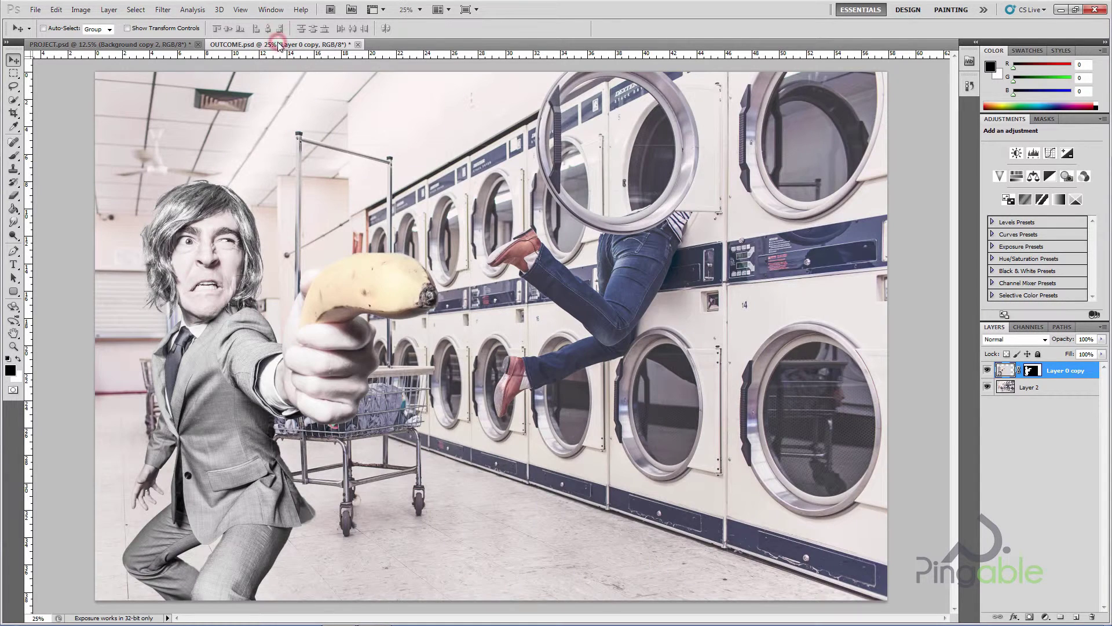
left_click(119, 44)
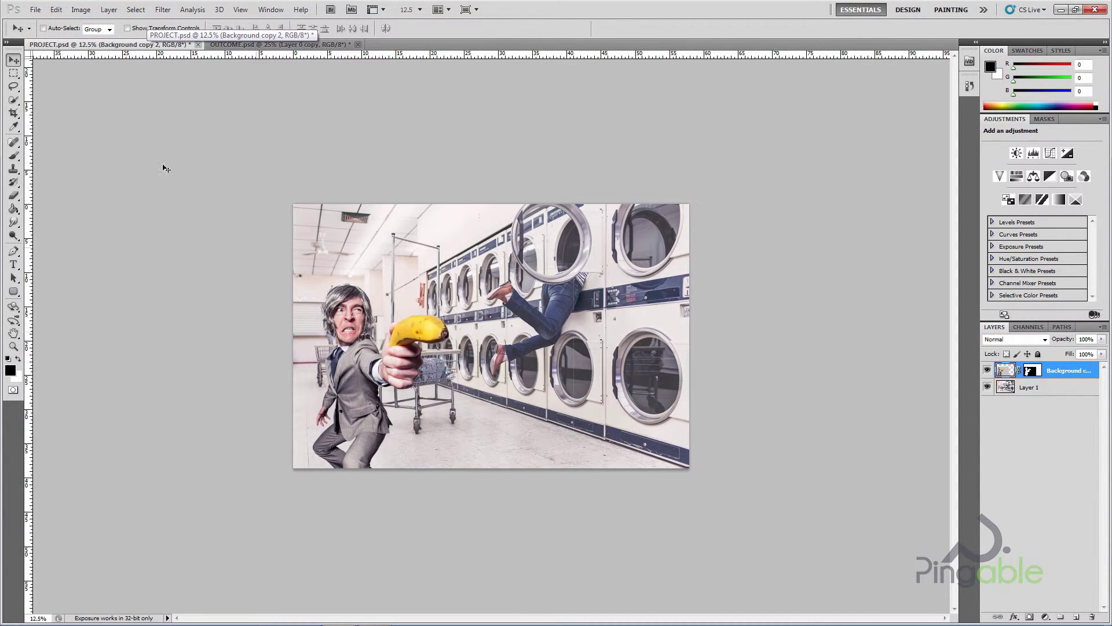
left_click(81, 9)
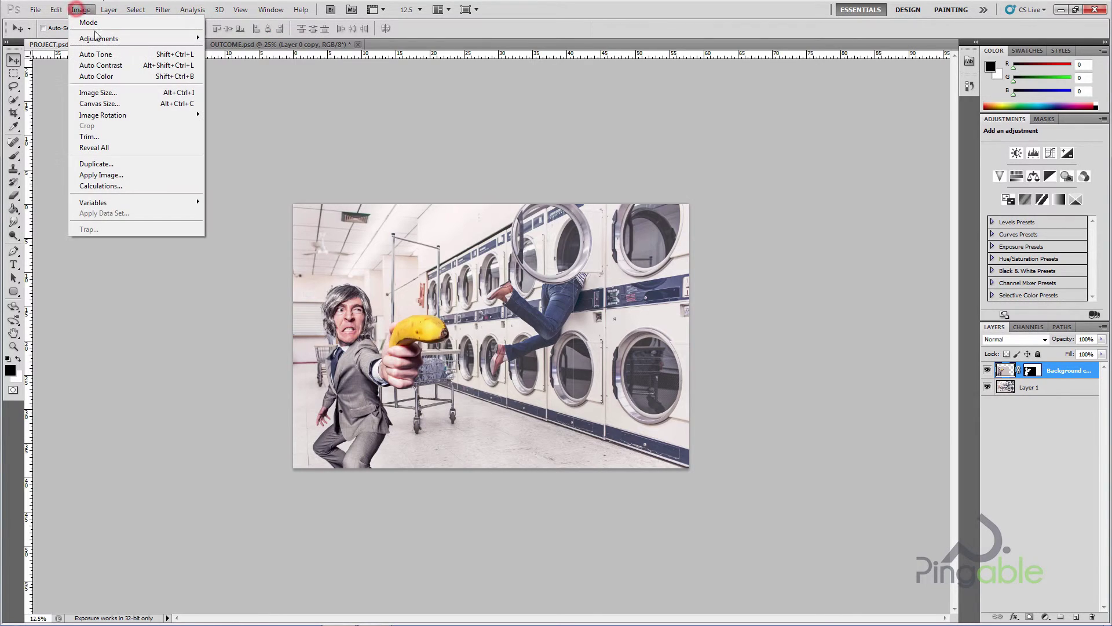
mouse_move(103, 39)
left_click(280, 87)
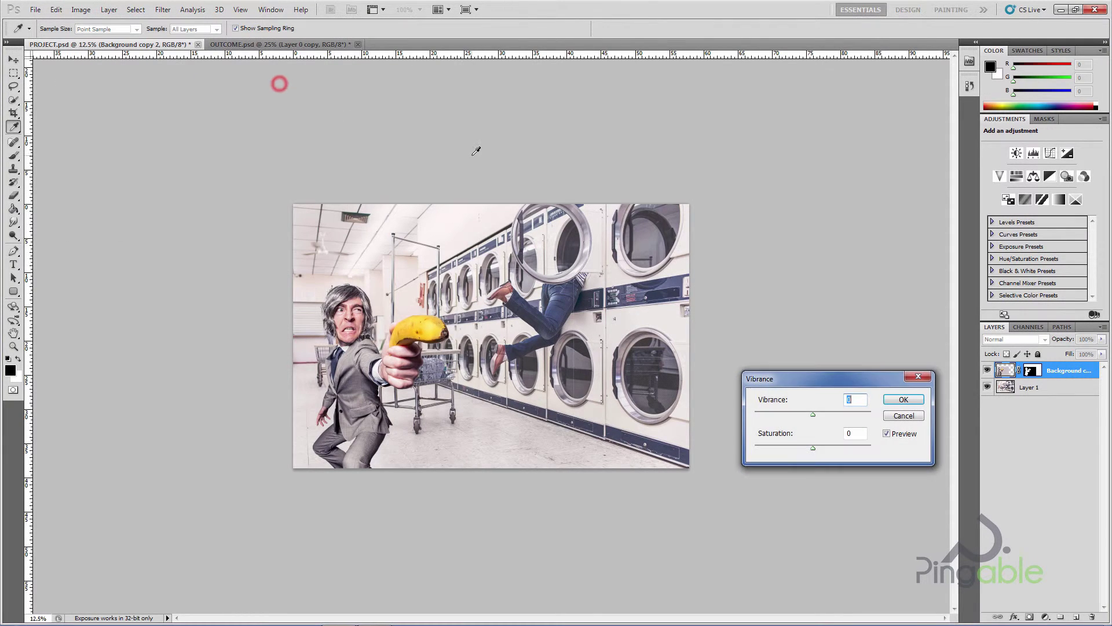
left_click_drag(812, 413, 780, 416)
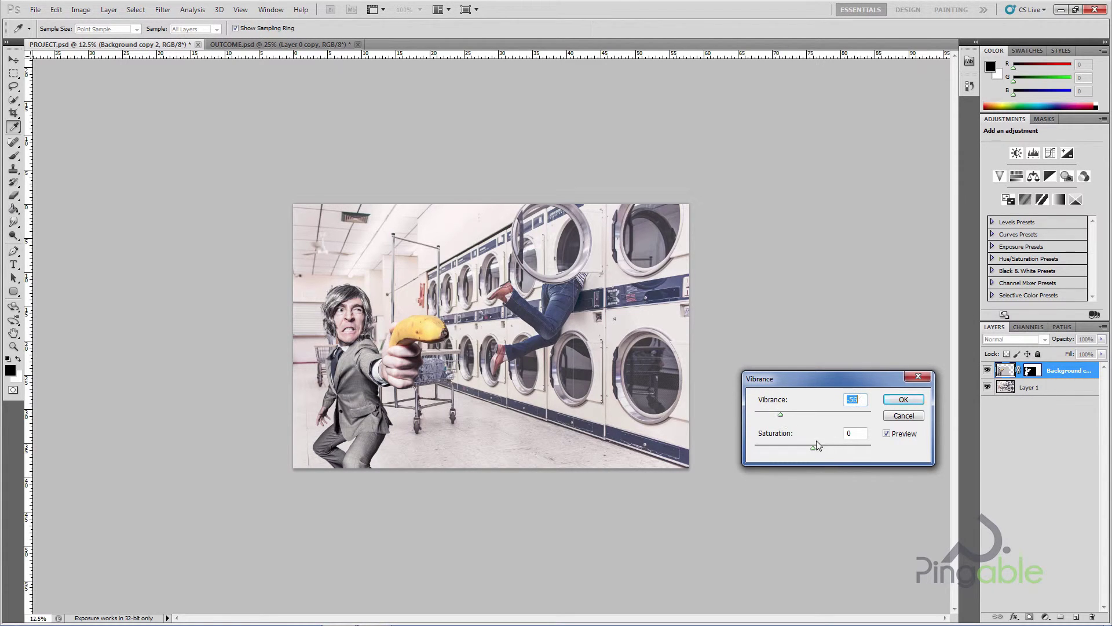
left_click(813, 446)
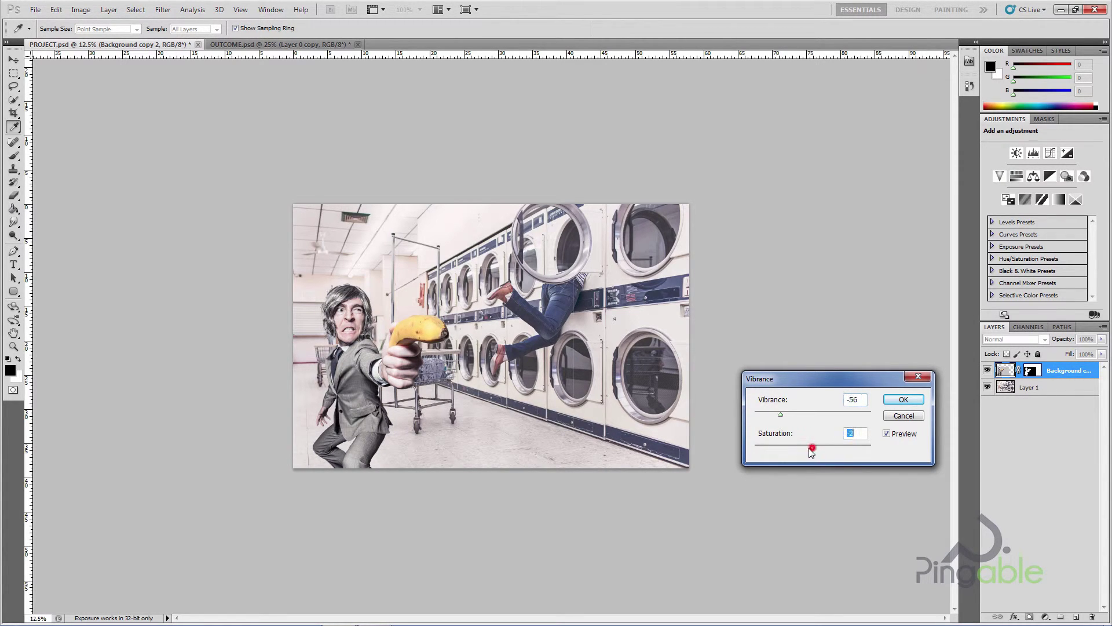
left_click(904, 399)
Step: Brighten the banana man with a Curves adjustment on the RGB channel, placing a point at input 61 and output 51
left_click(81, 10)
mouse_move(98, 39)
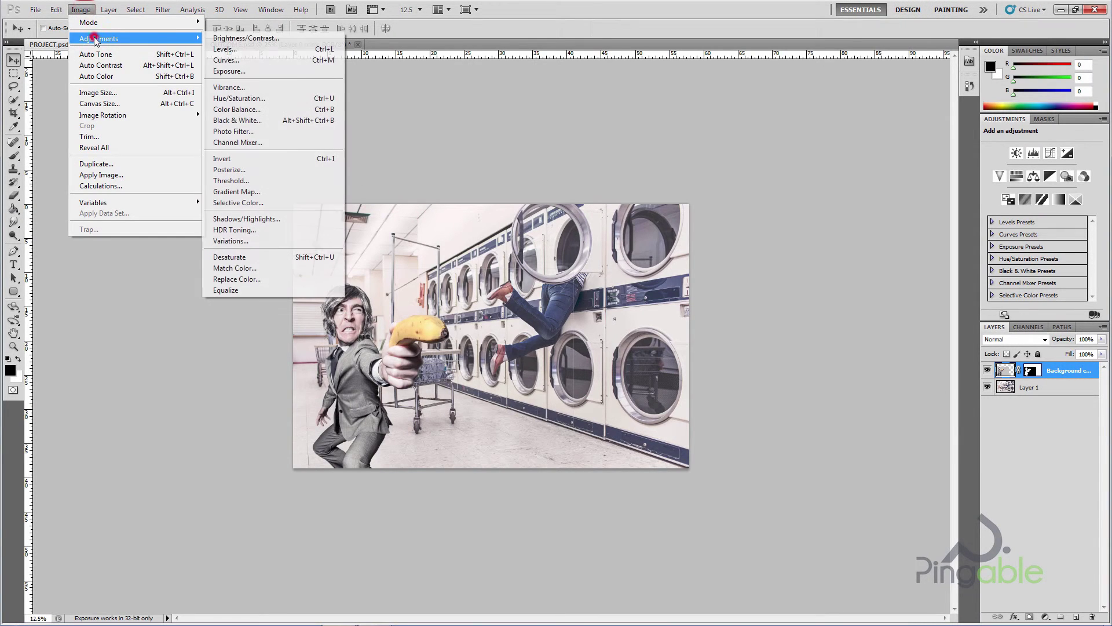
left_click(245, 60)
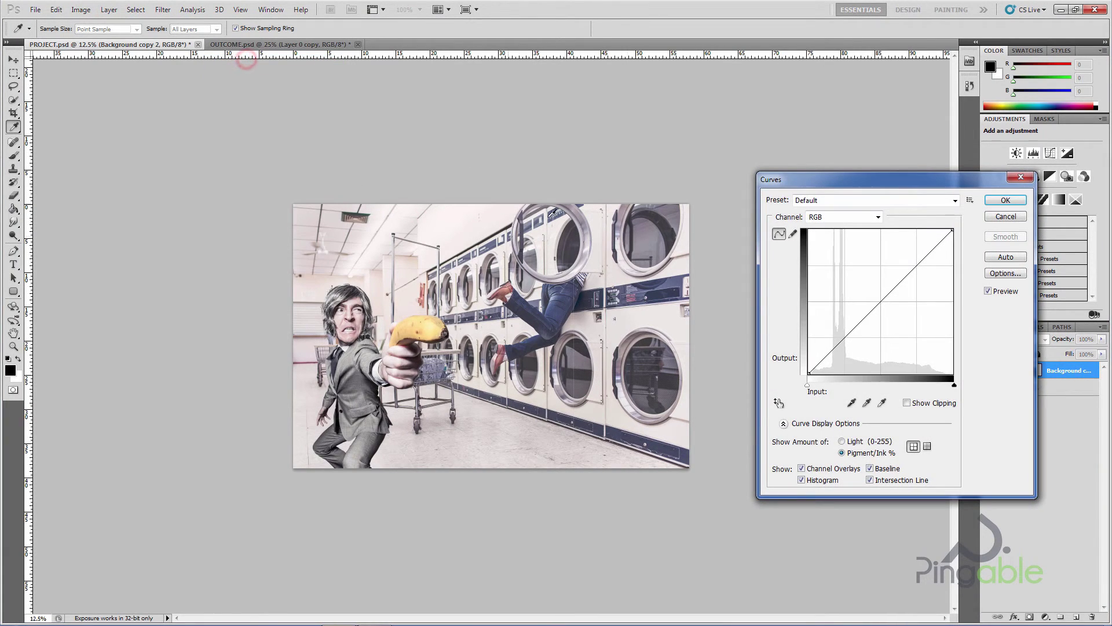
left_click_drag(892, 301, 896, 301)
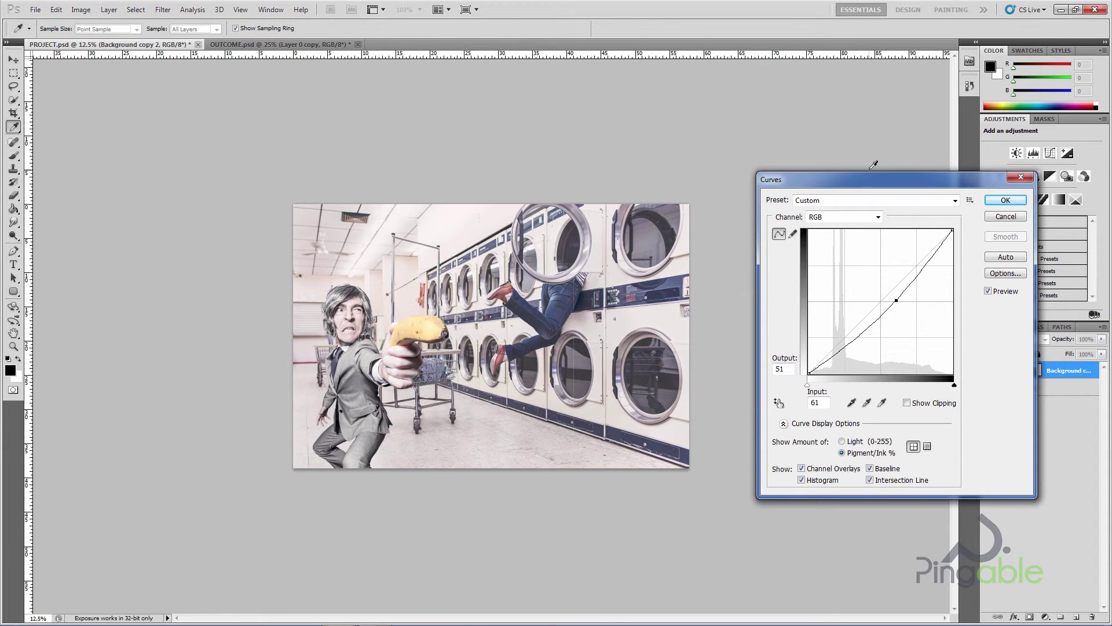
left_click_drag(872, 187, 762, 210)
left_click(895, 223)
key("v")
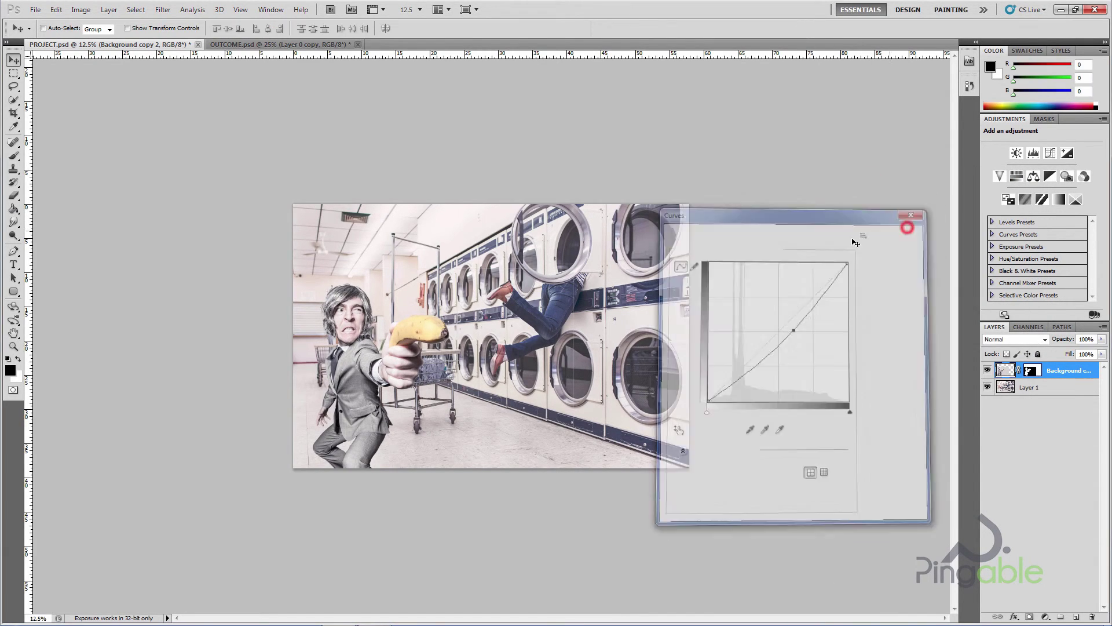